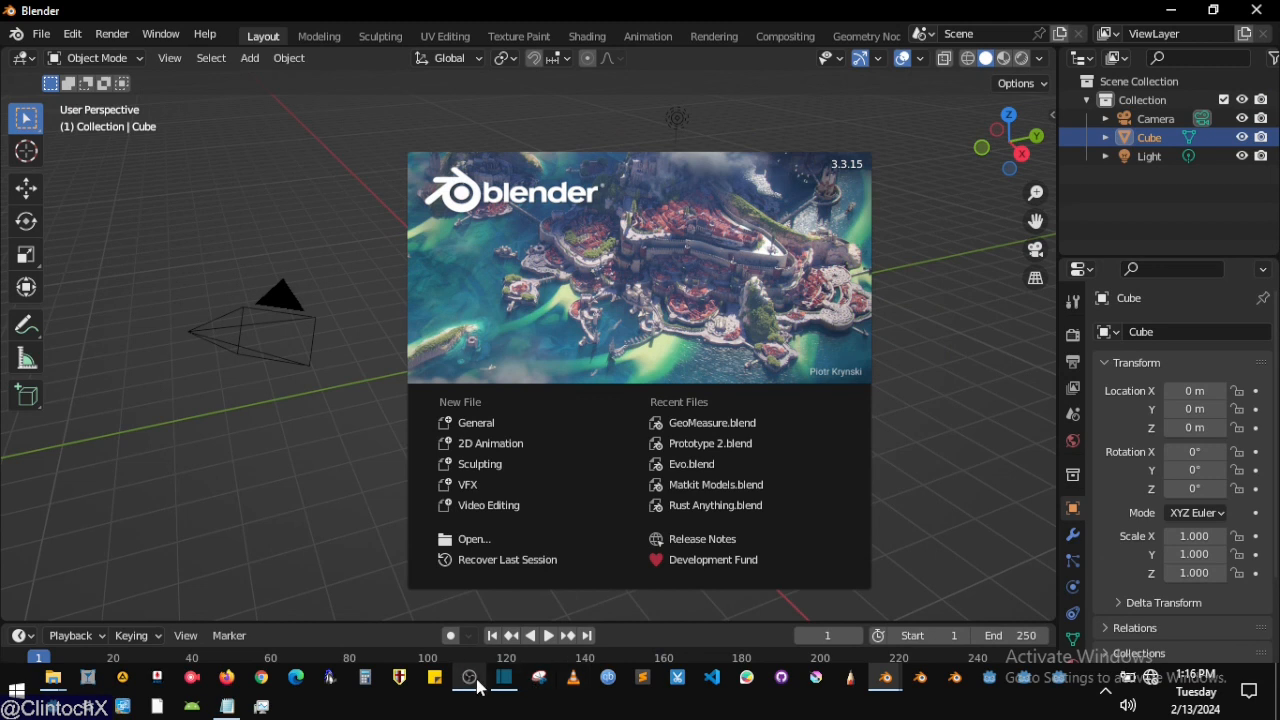
- Dismiss the splash screen and open a separate floating window set to the Asset Browser
mouse_move(478, 686)
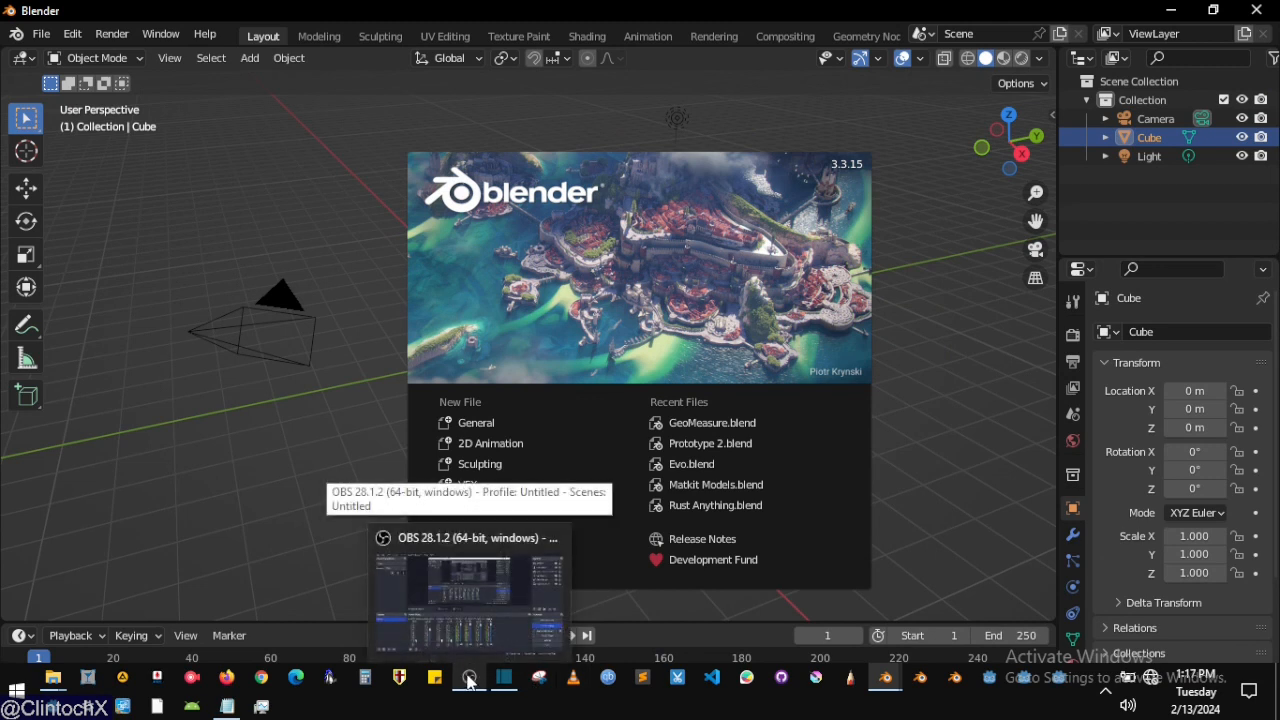
click(588, 298)
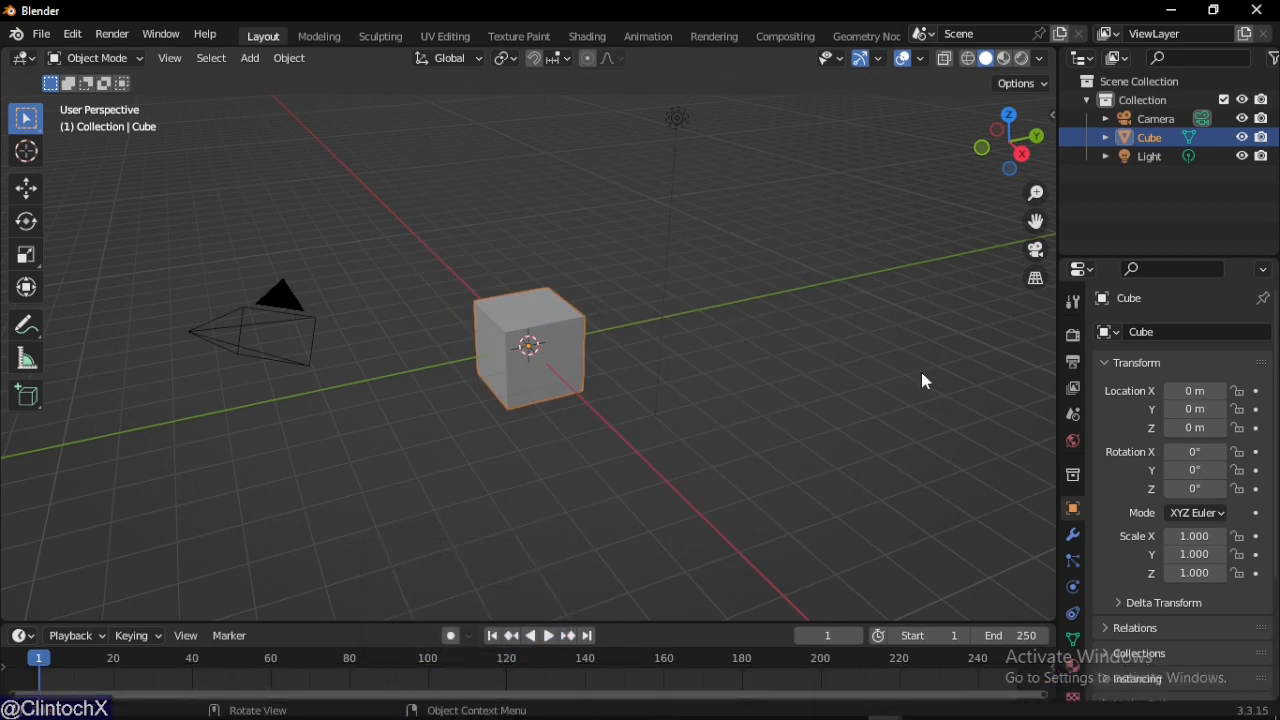
middle_drag(452, 355, 530, 333)
scroll(604, 368, up, 1)
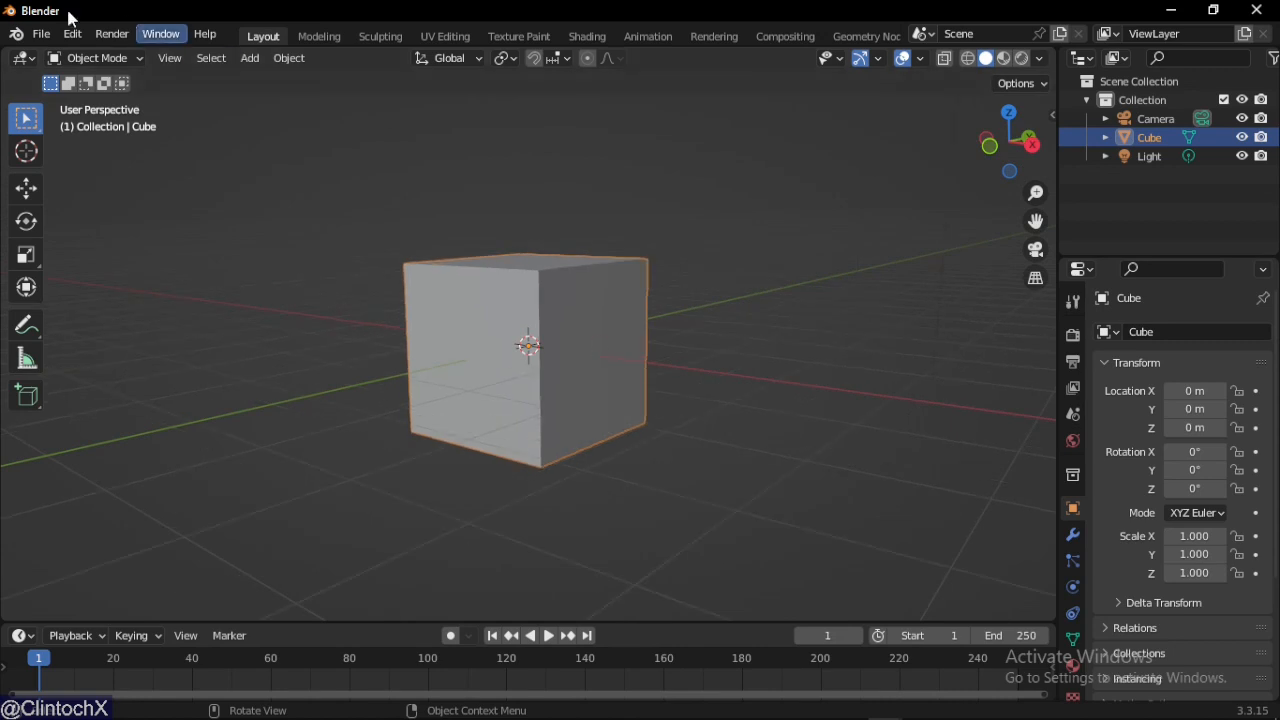
shift+drag(5, 50, 78, 118)
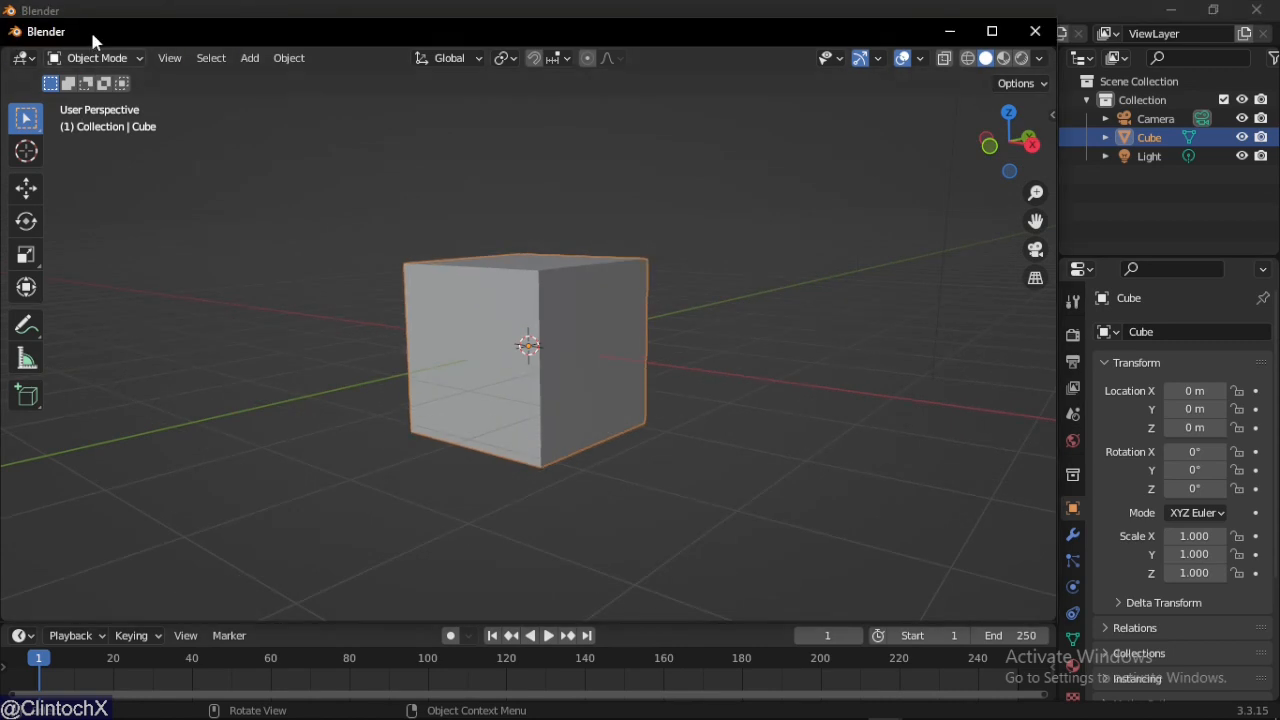
drag(92, 35, 360, 34)
click(299, 57)
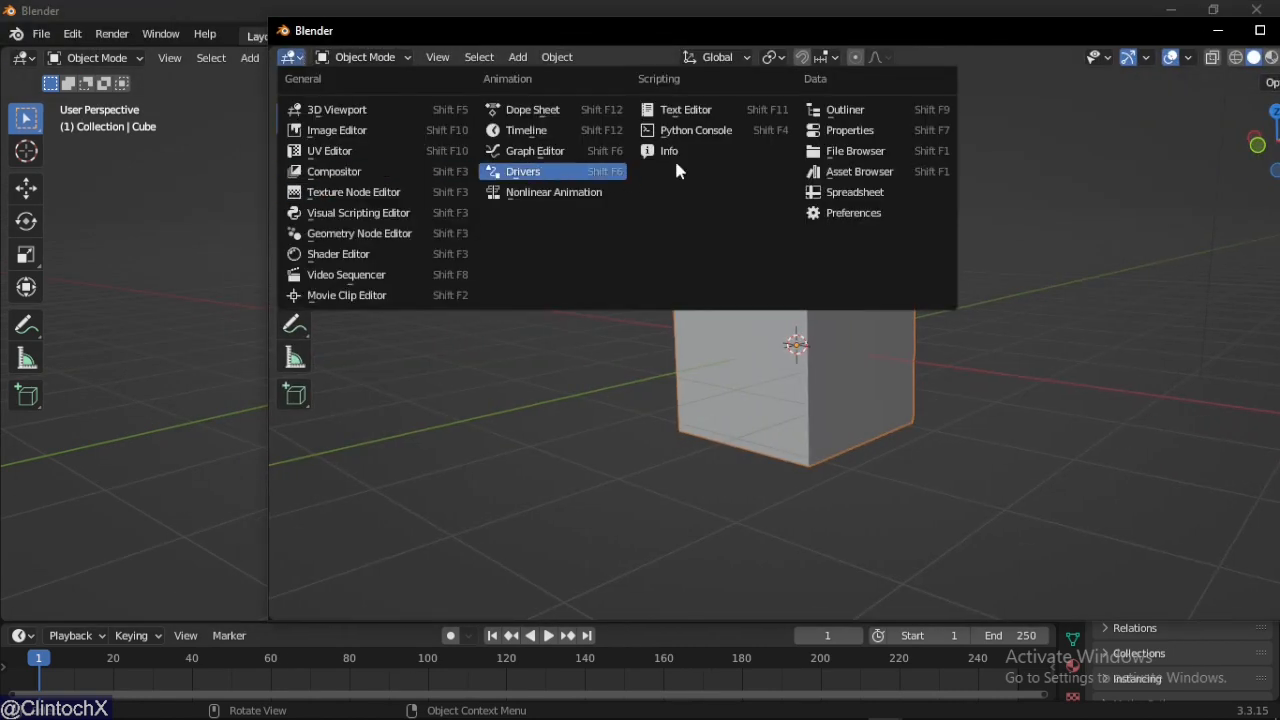
click(858, 171)
- Switch the asset library to GeoMeasure Tut and place the GeoMeasure (0.7) asset in the scene beside the cube
click(383, 90)
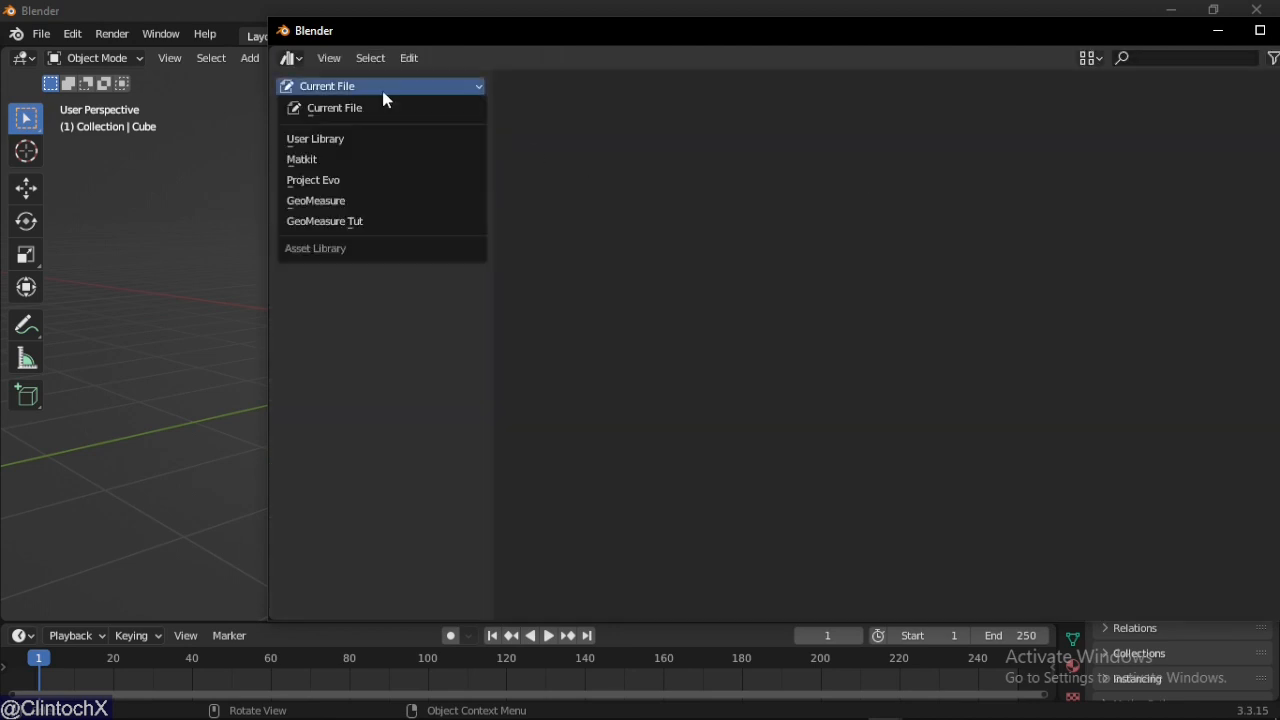
click(386, 200)
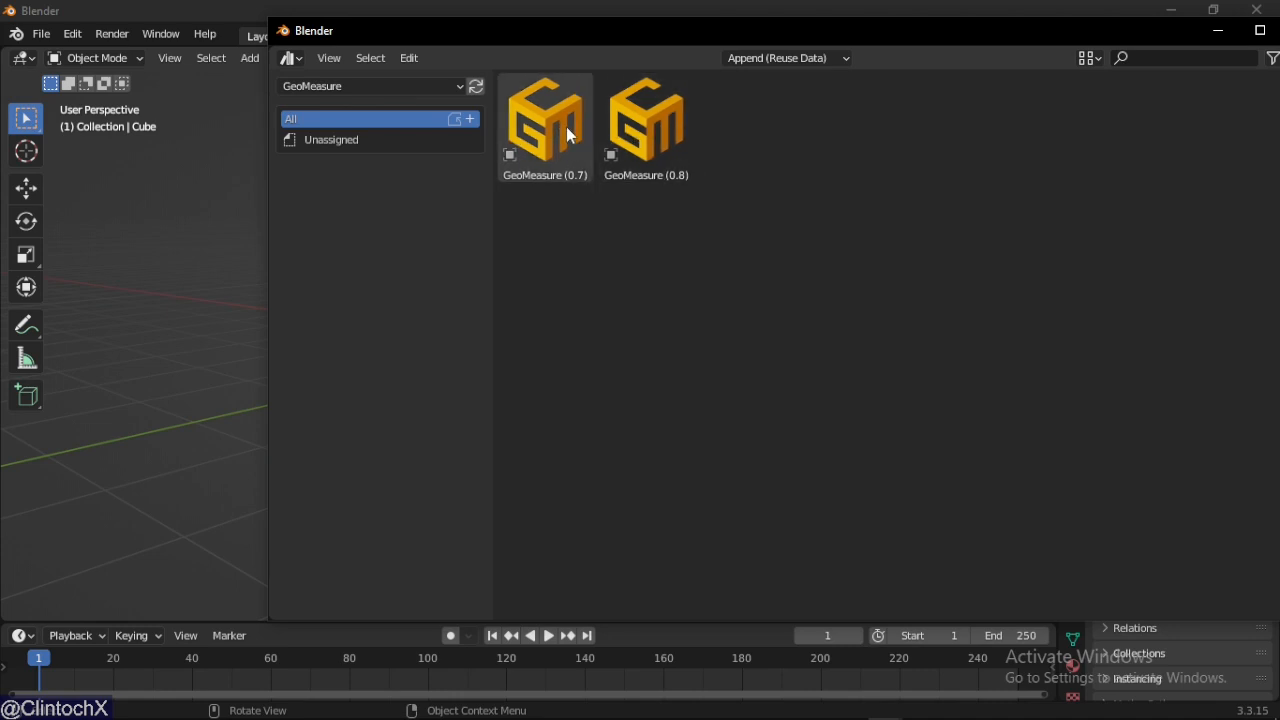
click(436, 86)
click(405, 221)
drag(646, 125, 125, 426)
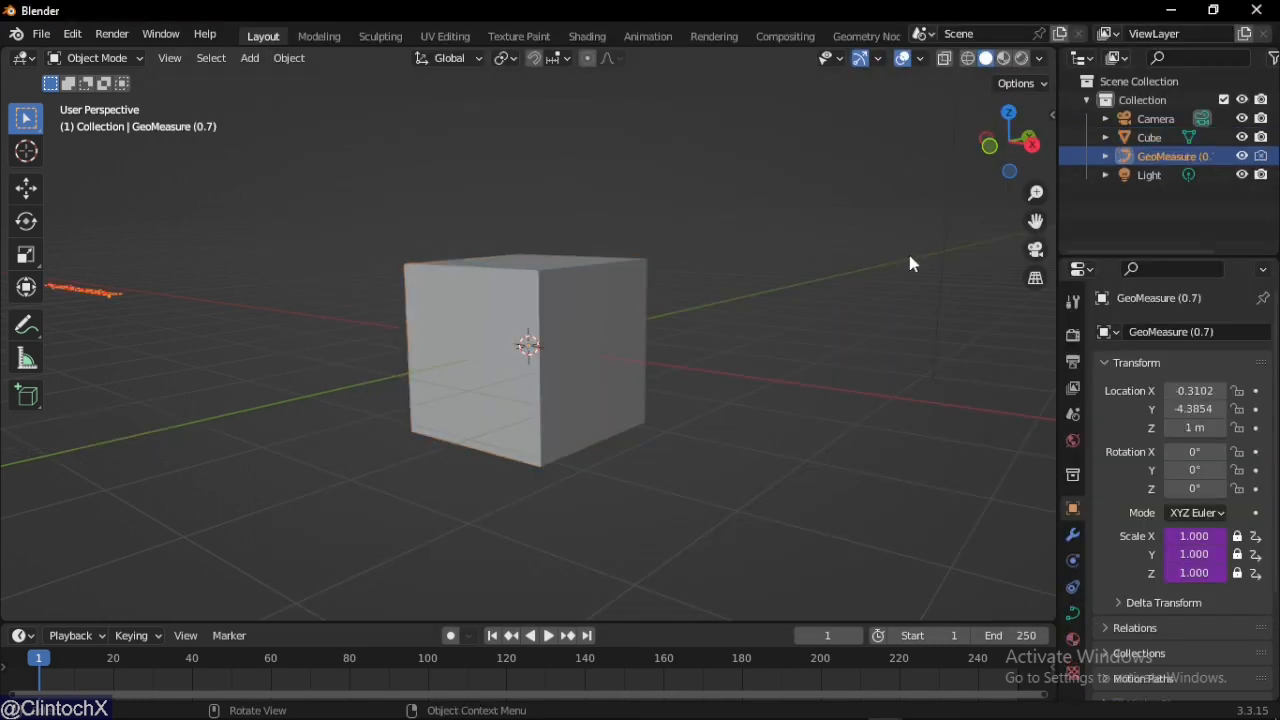
- Show the GeoMeasure object's modifier settings and enlarge the Properties editor so their full labels can be read
middle_drag(423, 331, 471, 343)
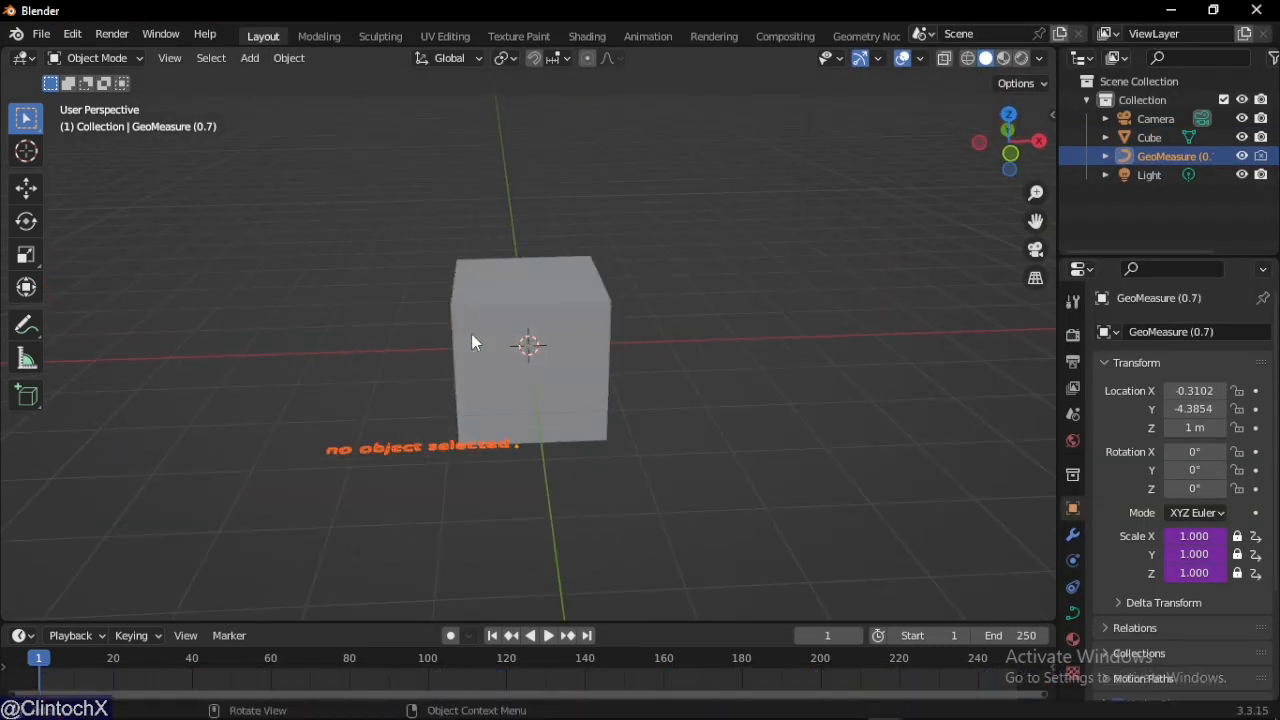
middle_drag(443, 477, 706, 429)
scroll(705, 428, up, 2)
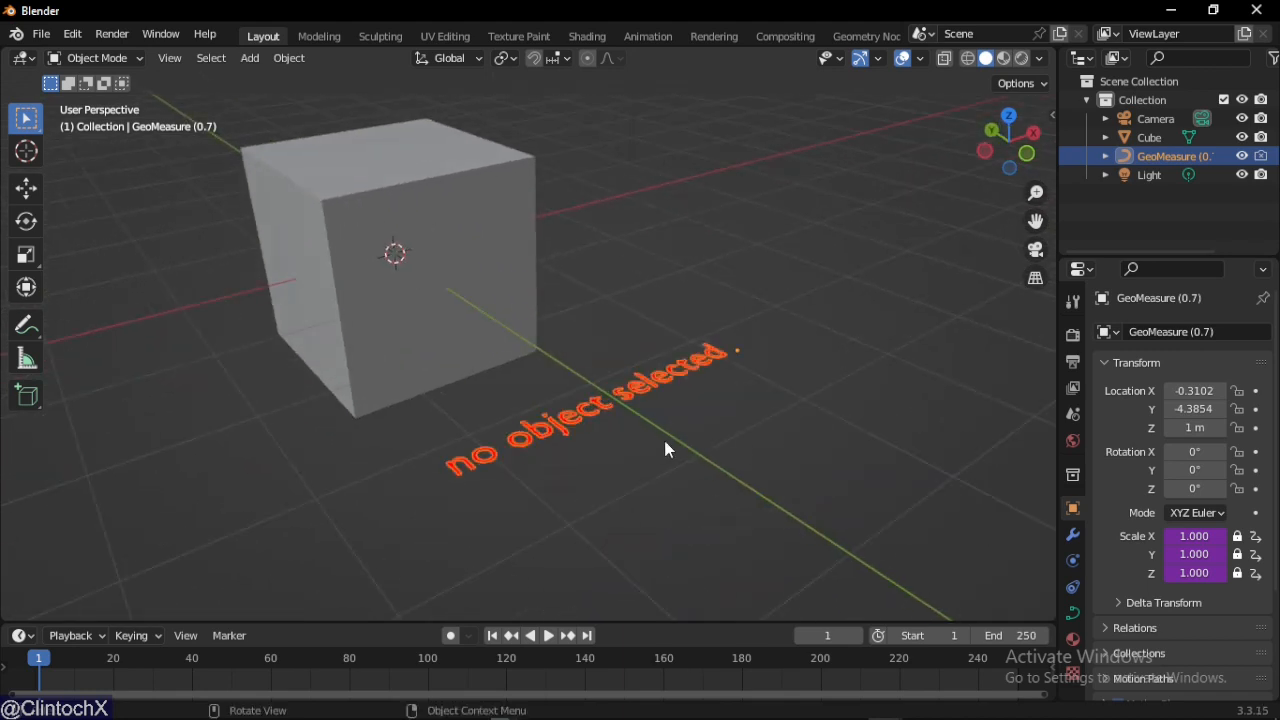
click(665, 442)
scroll(579, 441, up, 2)
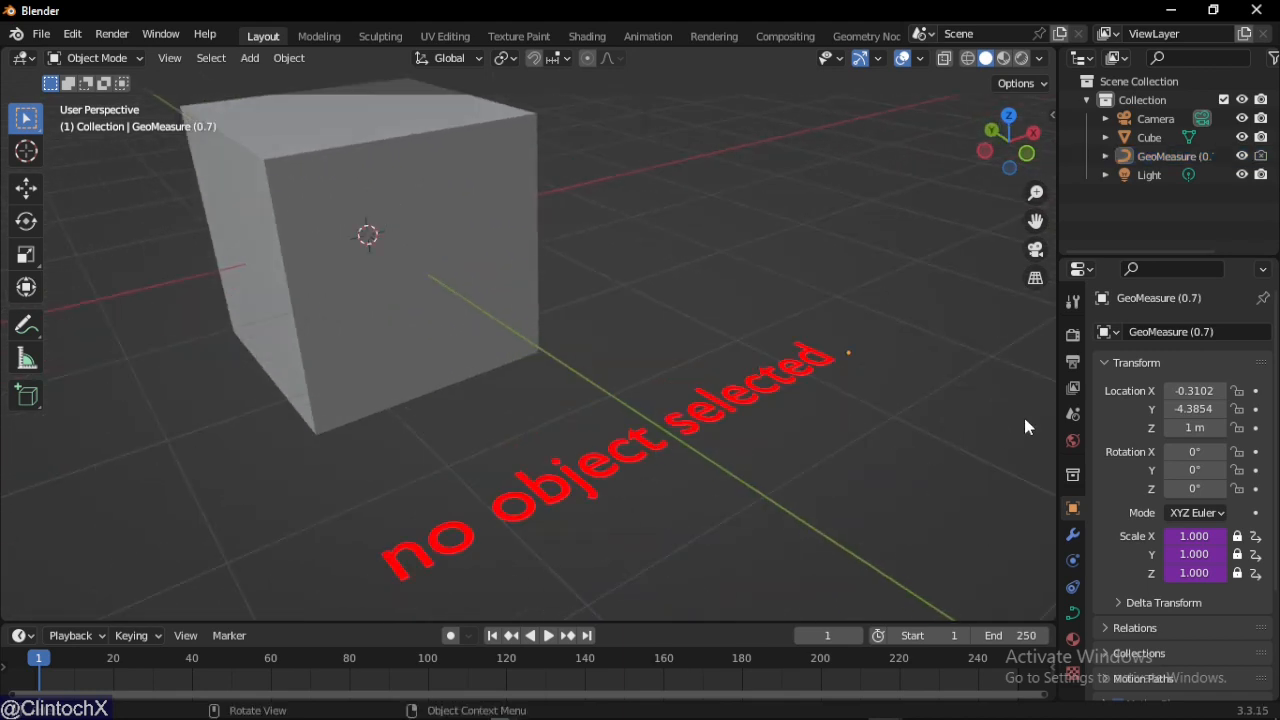
click(1074, 536)
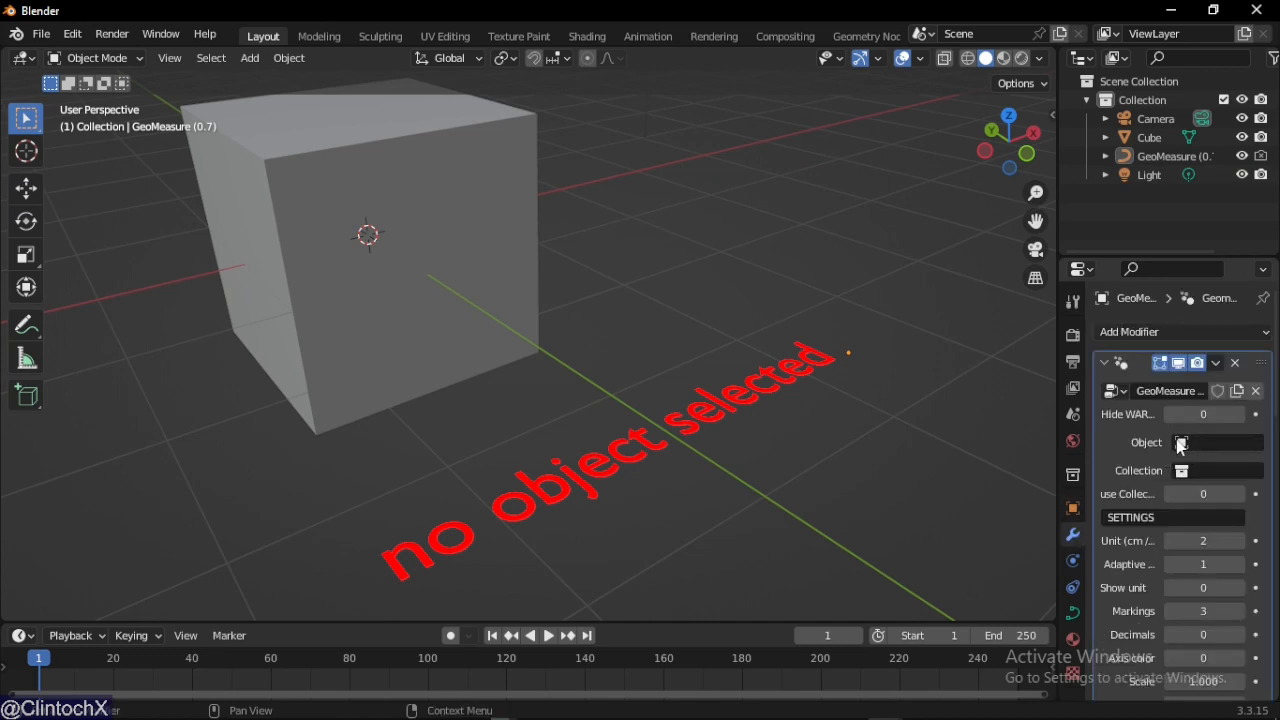
drag(1060, 498, 960, 500)
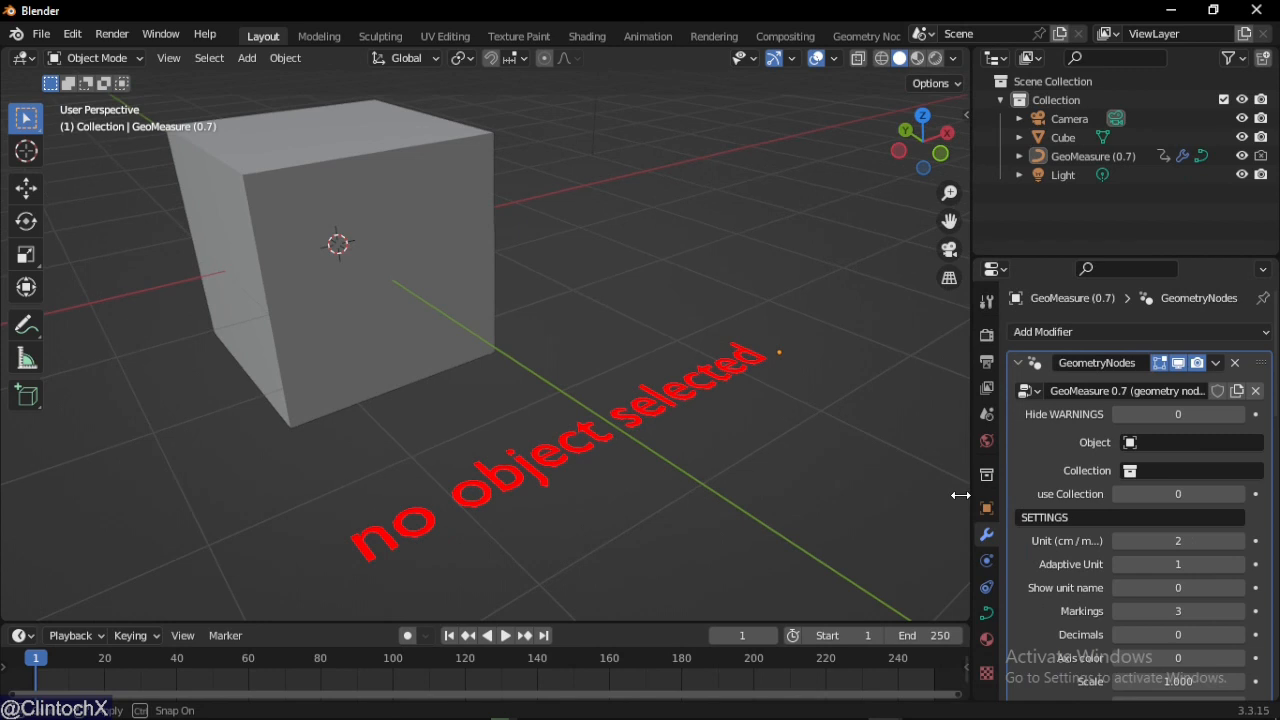
drag(1068, 256, 1068, 203)
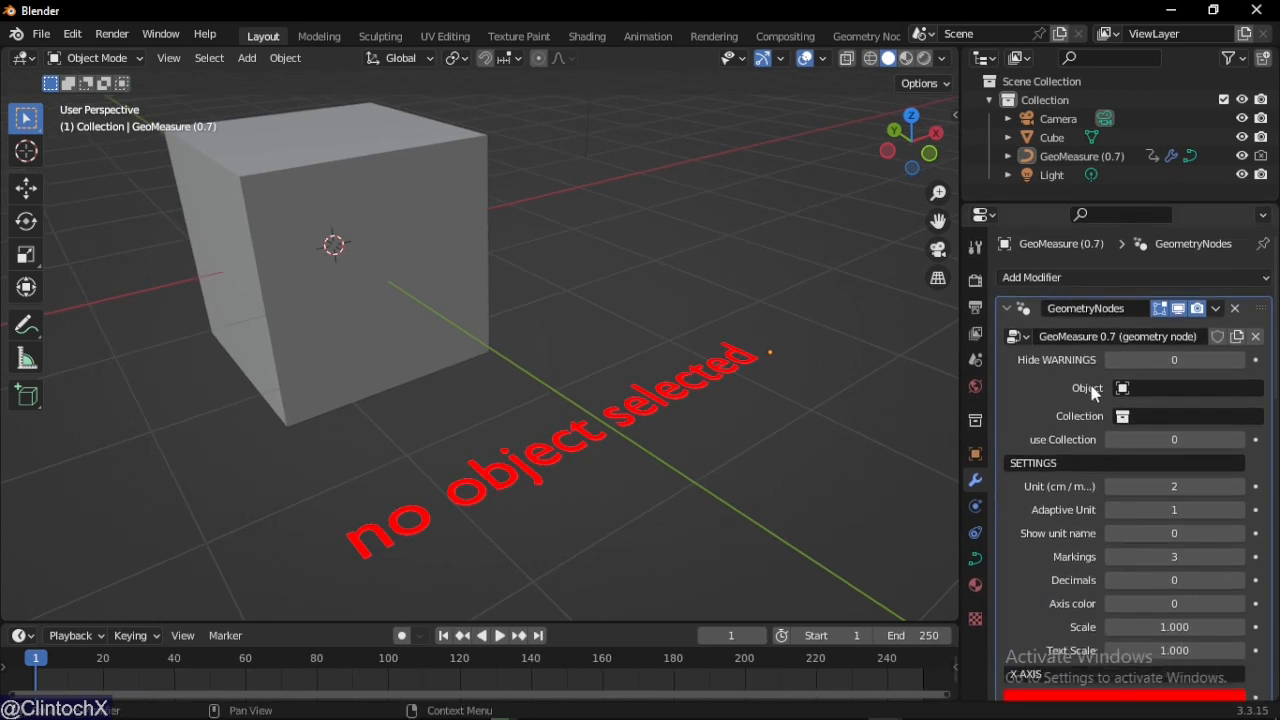
ctrl+middle_drag(1091, 388, 1088, 414)
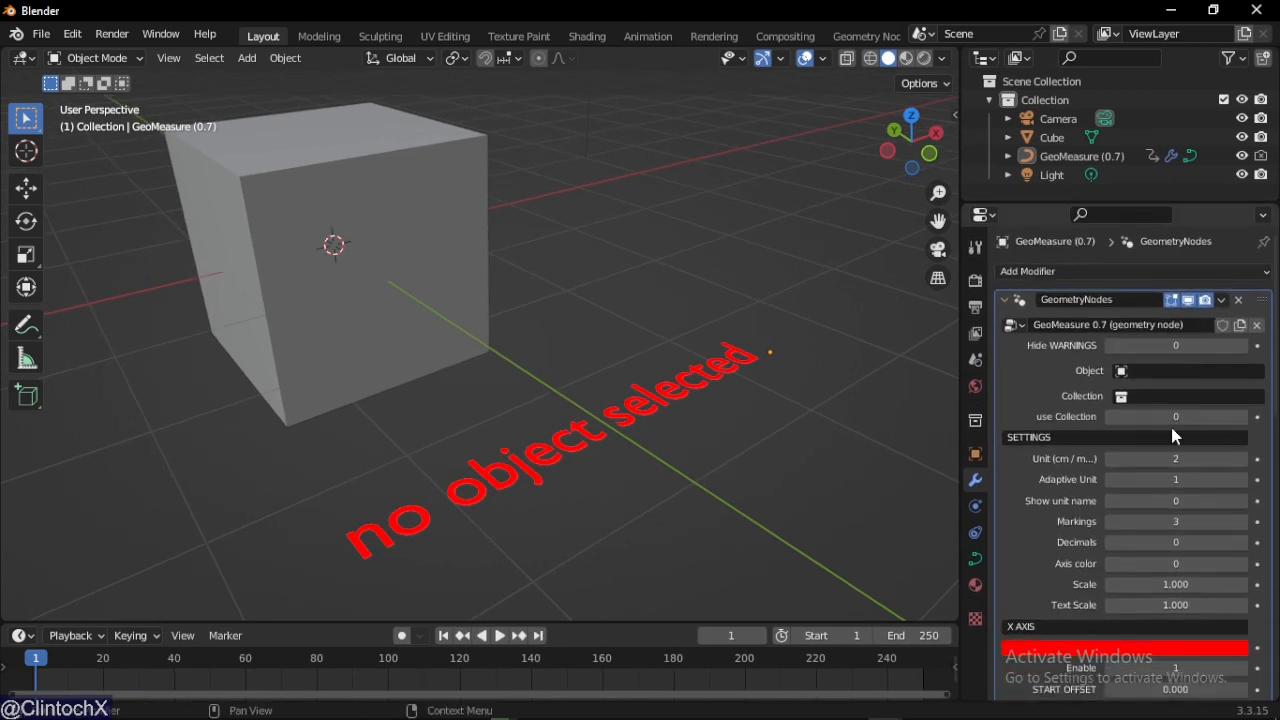
- Set the GeoMeasure modifier's Object to Cube
click(1165, 370)
click(1106, 411)
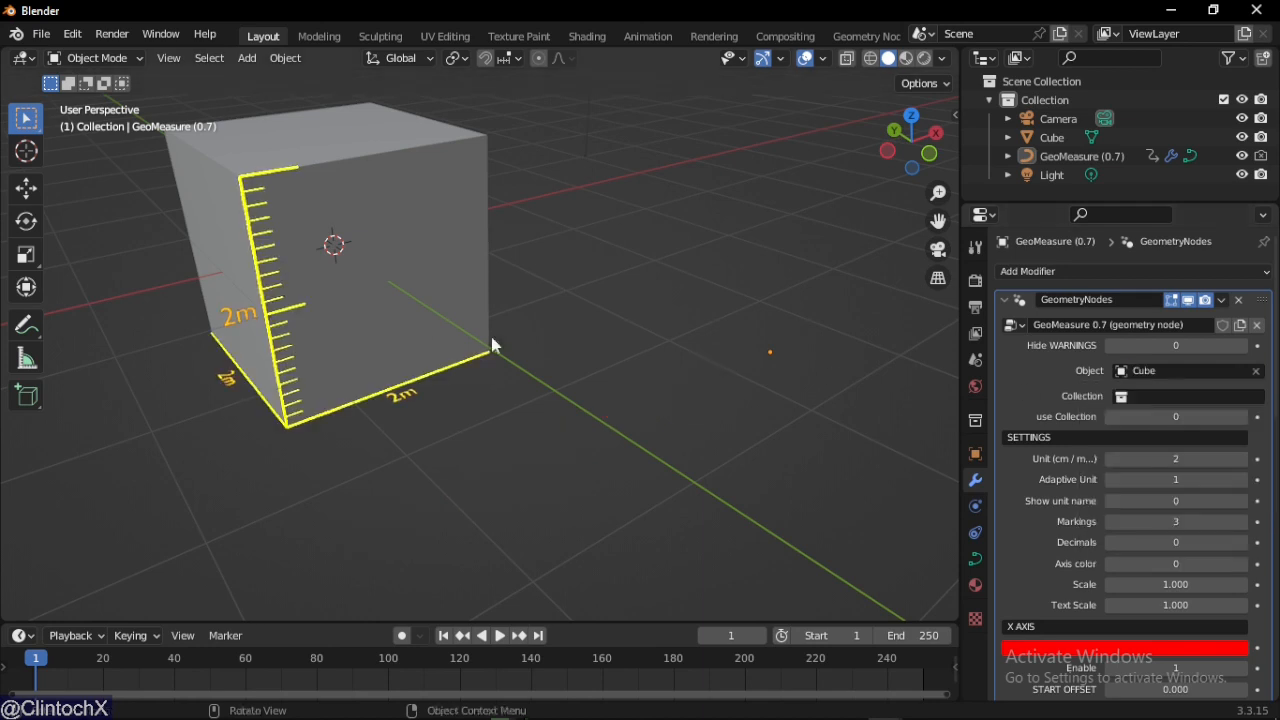
middle_drag(491, 343, 600, 371)
scroll(610, 378, up, 2)
- Add a horizontal loop cut around the middle of the cube in Edit Mode
click(614, 385)
key(q)
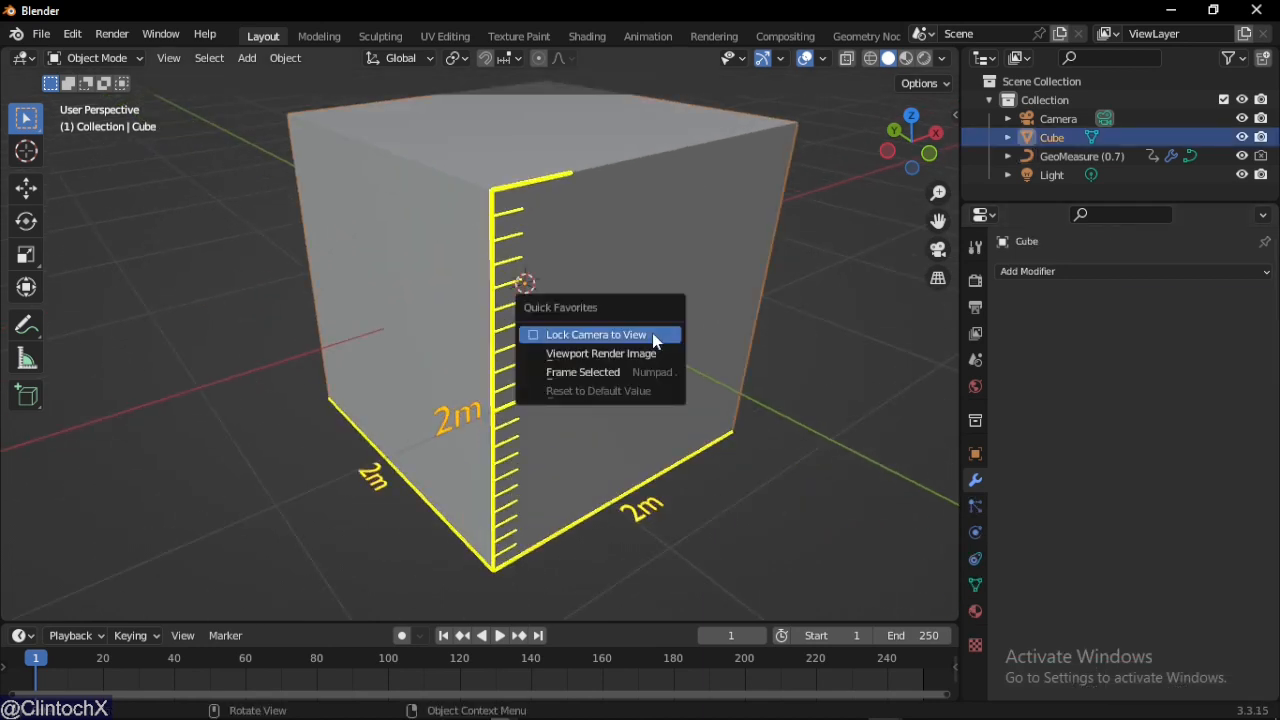
click(654, 370)
middle_drag(649, 355, 643, 330)
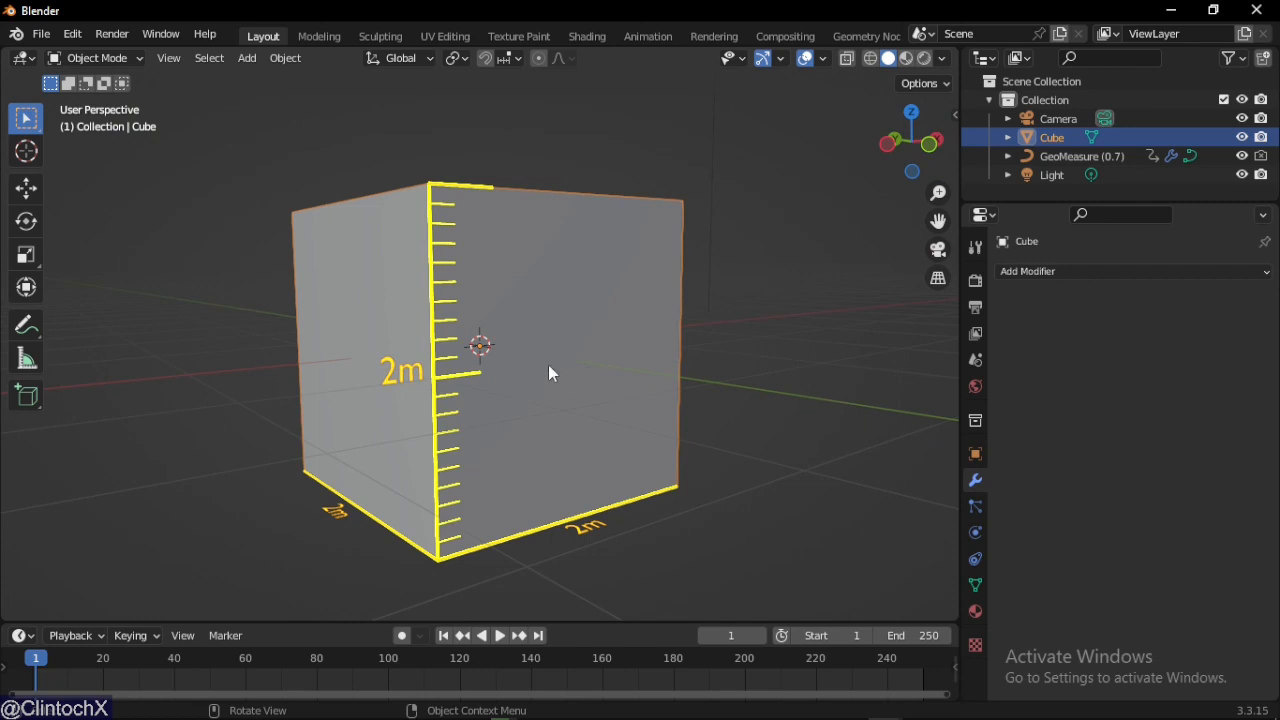
key(ctrl+Tab)
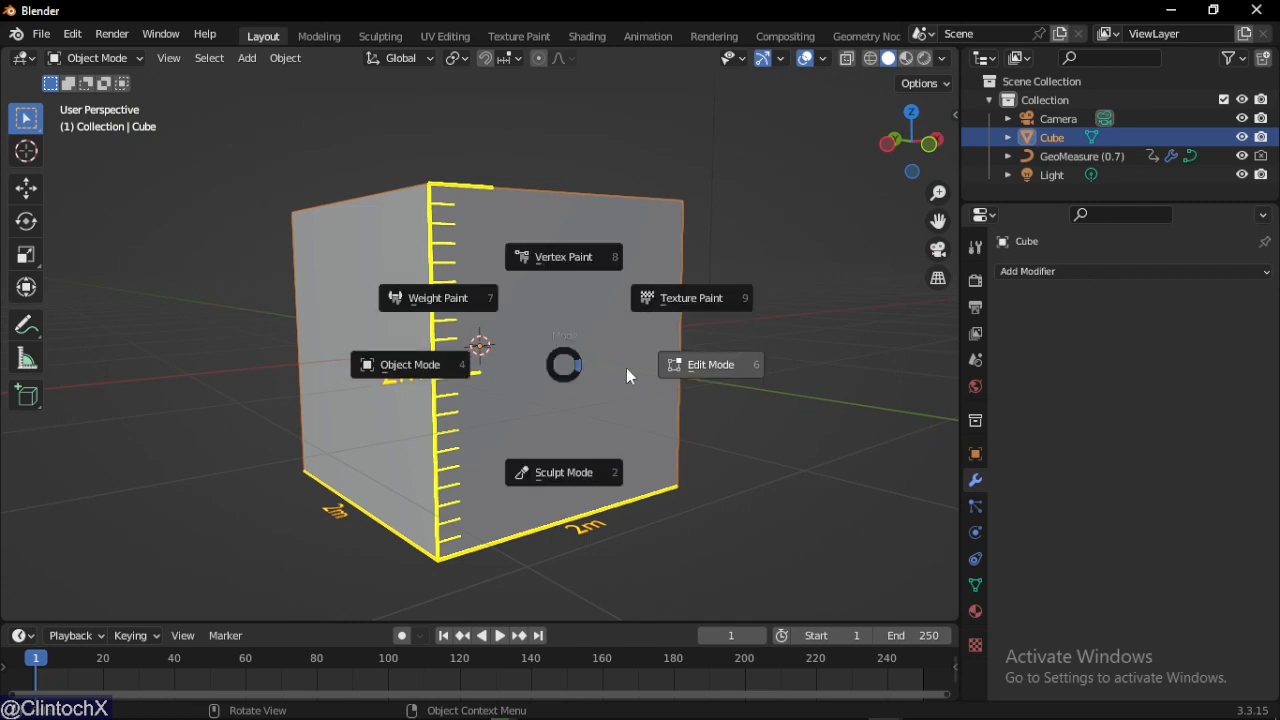
click(744, 368)
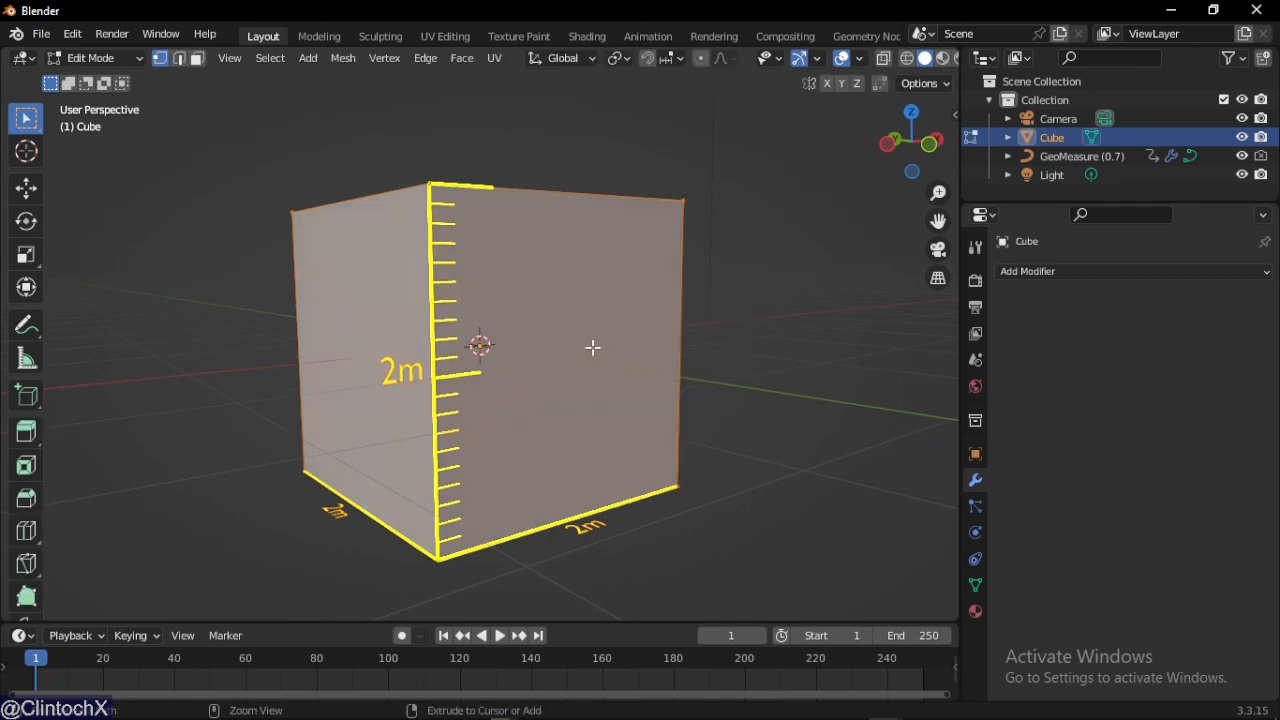
key(ctrl+r)
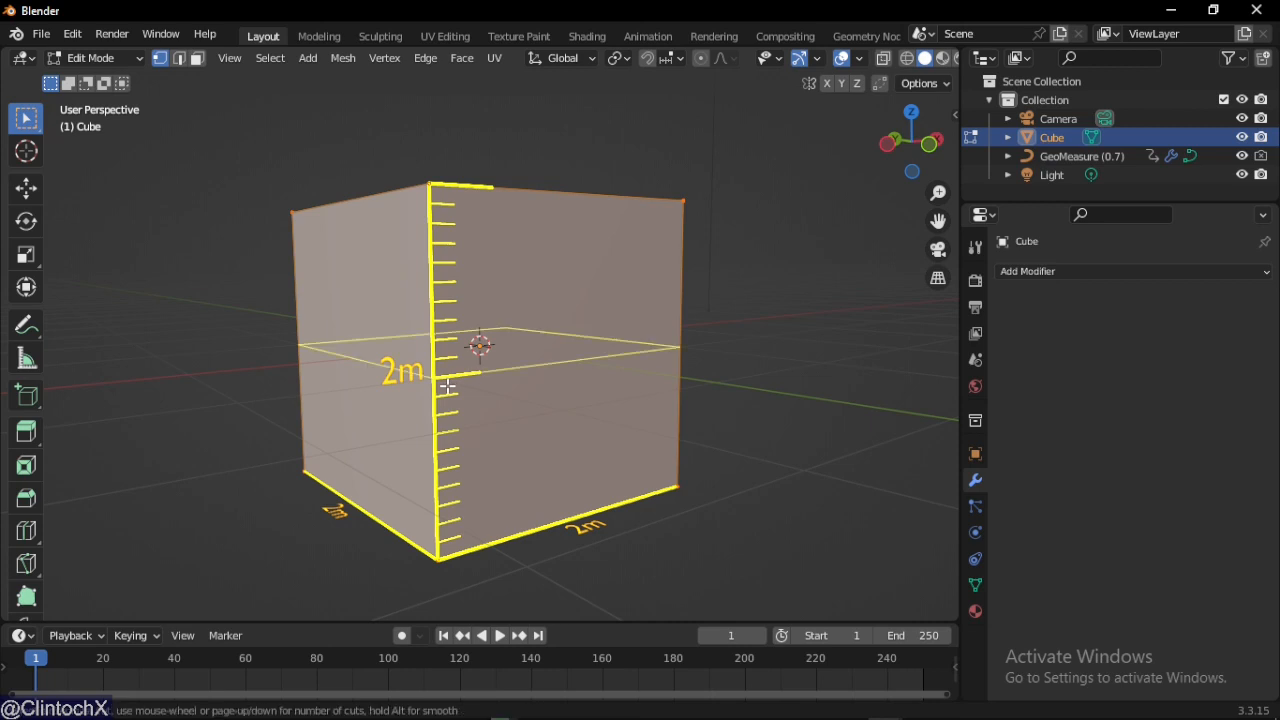
click(480, 343)
click(540, 371)
middle_drag(540, 371, 543, 397)
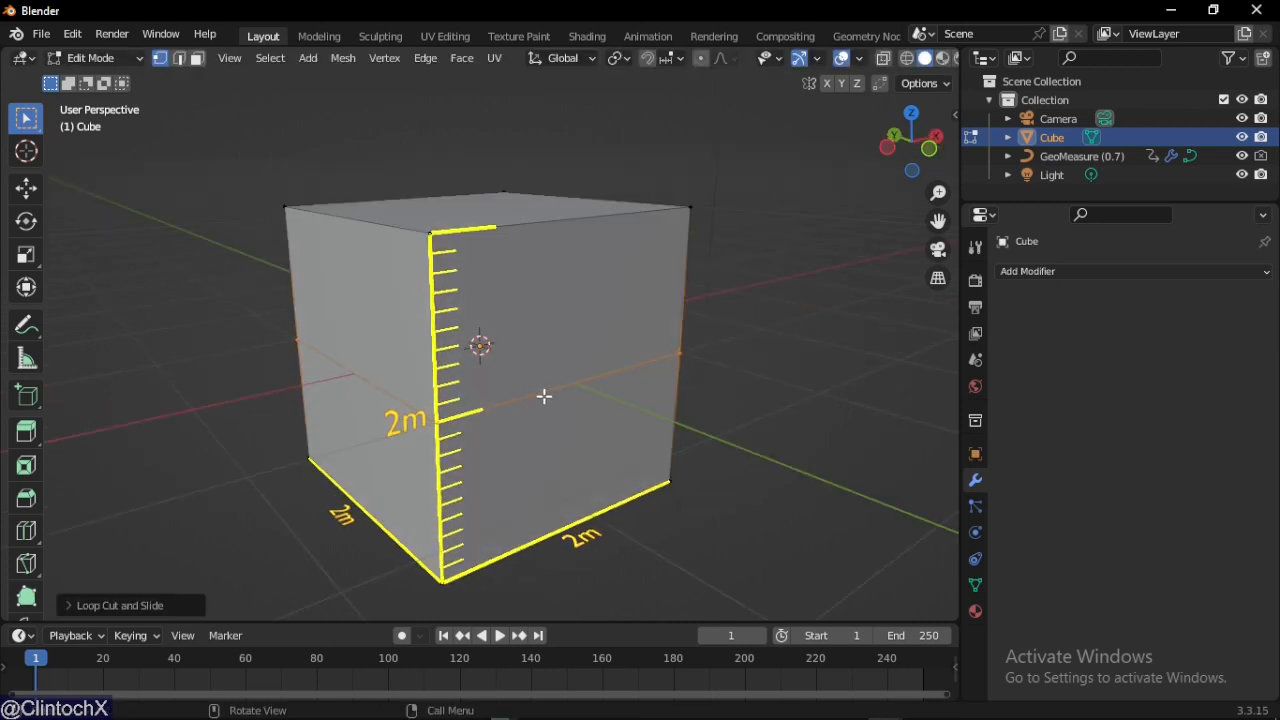
- Scale the cube's middle edge loop outward by about 1.73, and adjust its scale once more
key(s)
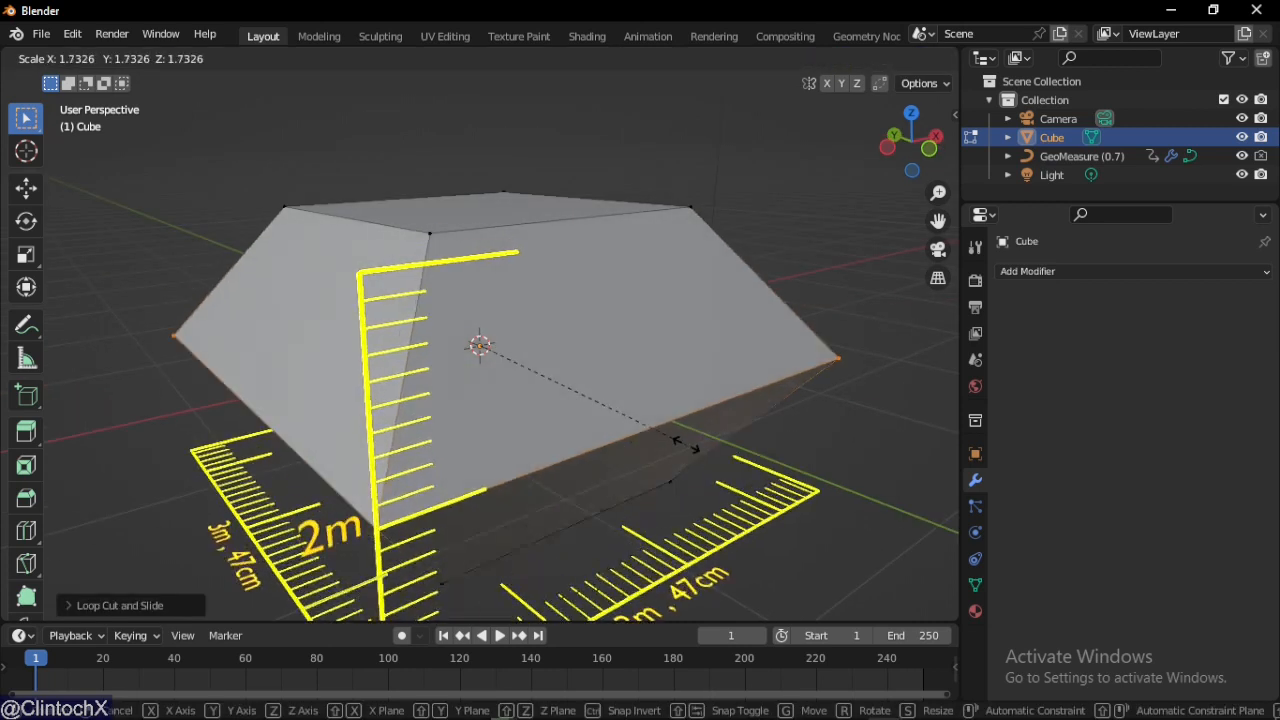
click(684, 444)
middle_drag(684, 444, 660, 403)
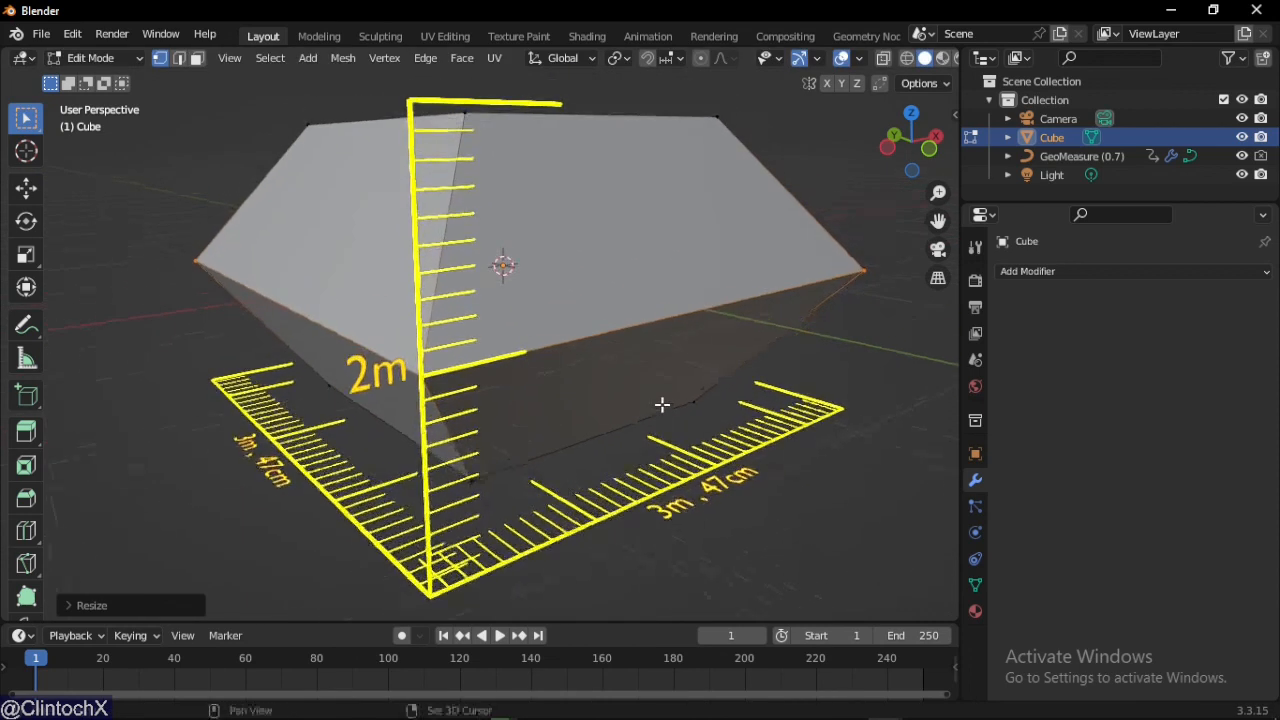
key(s)
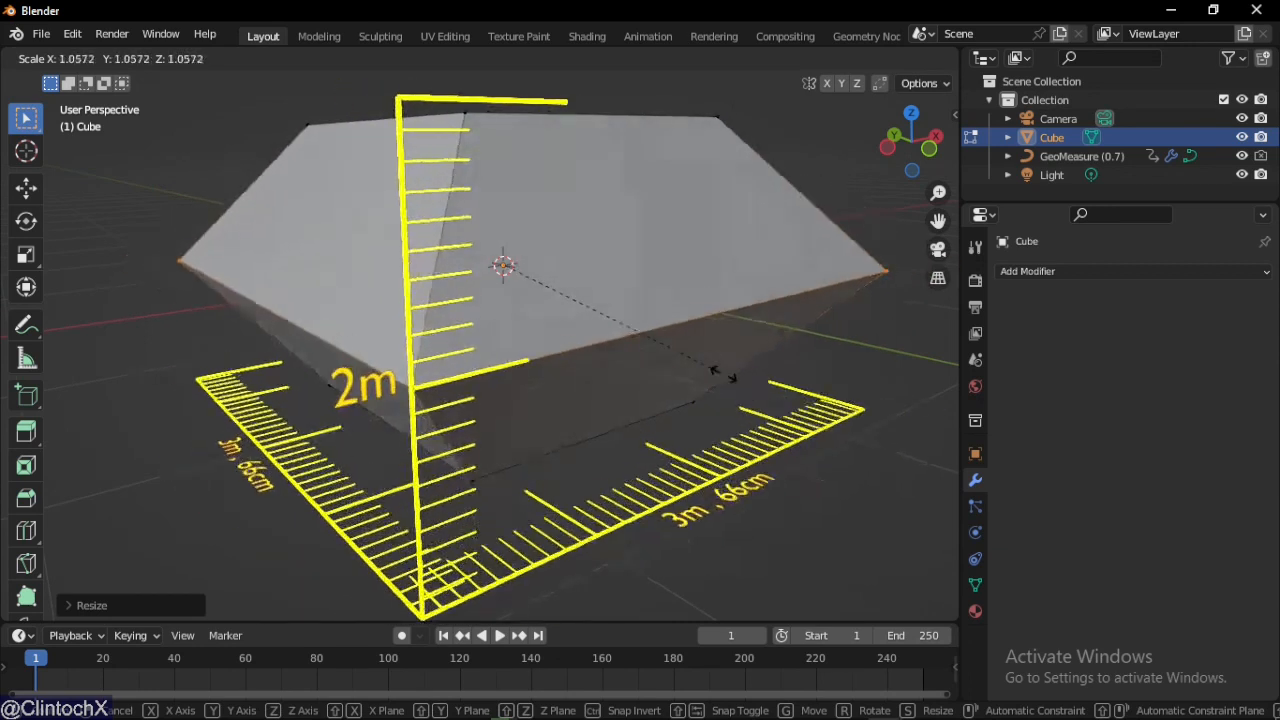
click(712, 362)
- Bevel the widened middle edge loop with 5 segments and a width of about 0.37 m
key(ctrl+b)
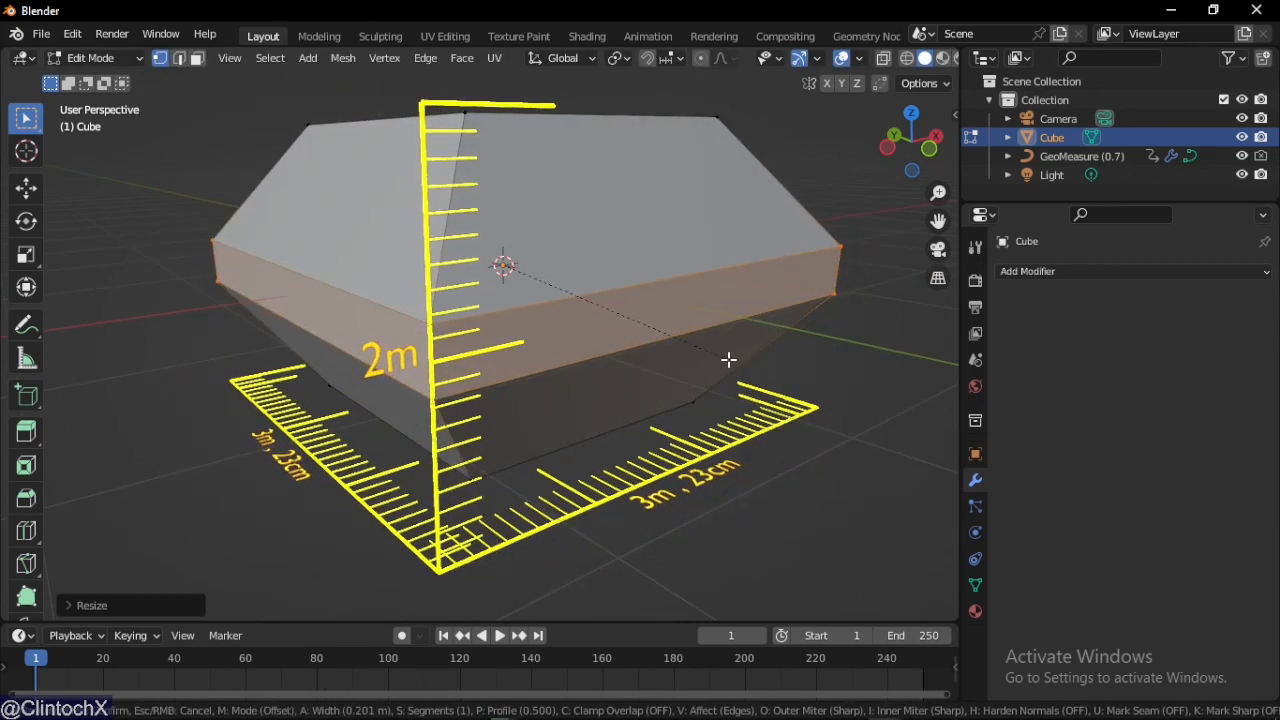
scroll(735, 380, up, 6)
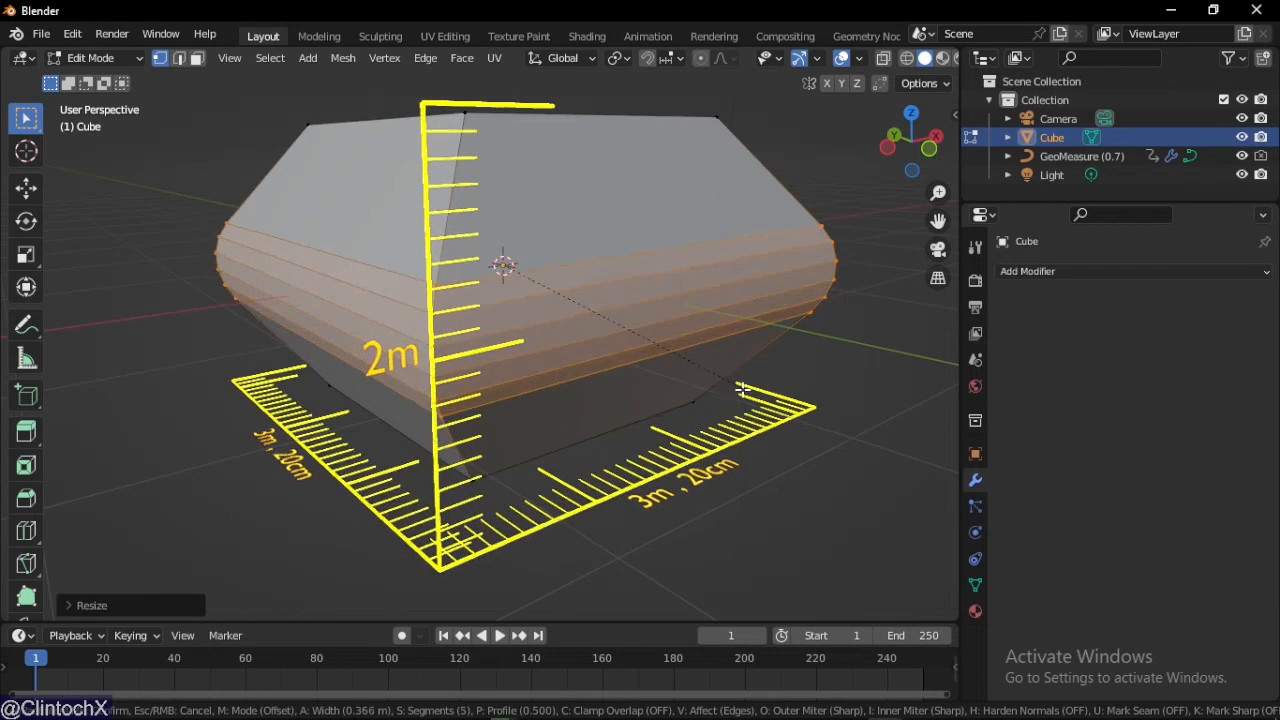
click(735, 383)
- Add two centred vertical loop cuts, one through each pair of opposite sides of the mesh
alt+click(464, 197)
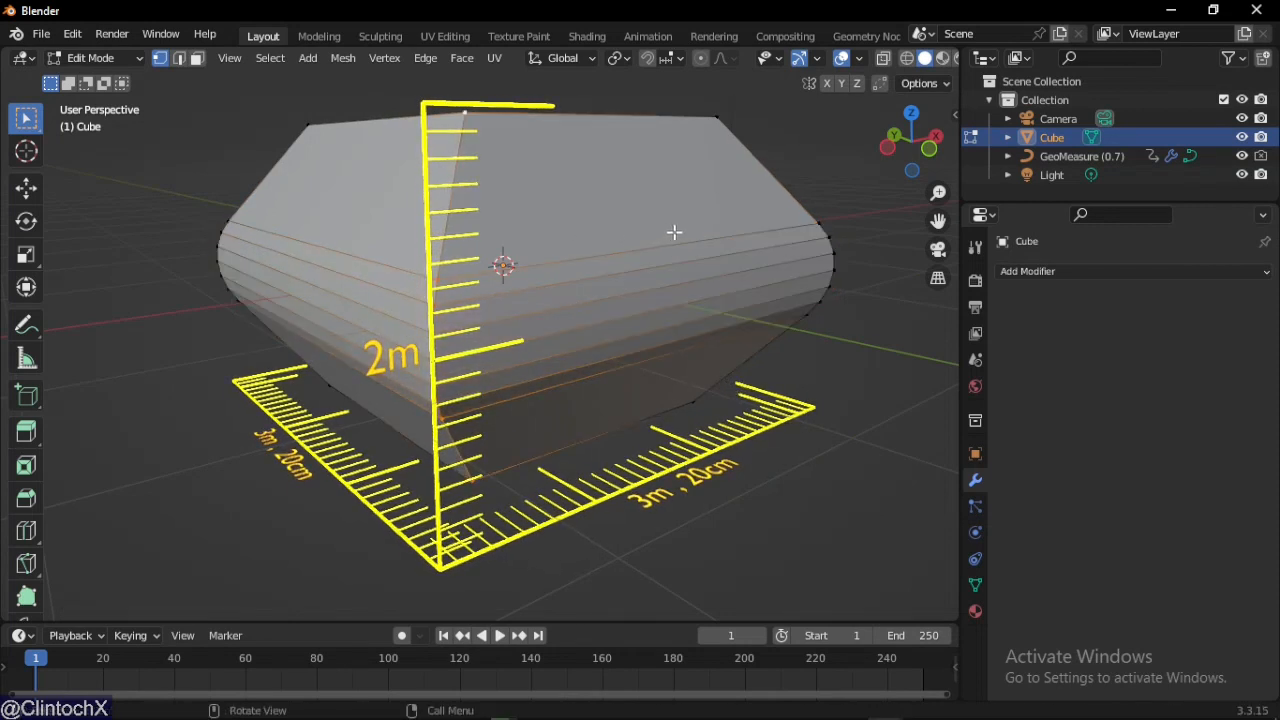
middle_drag(766, 195, 527, 267)
alt+click(517, 264)
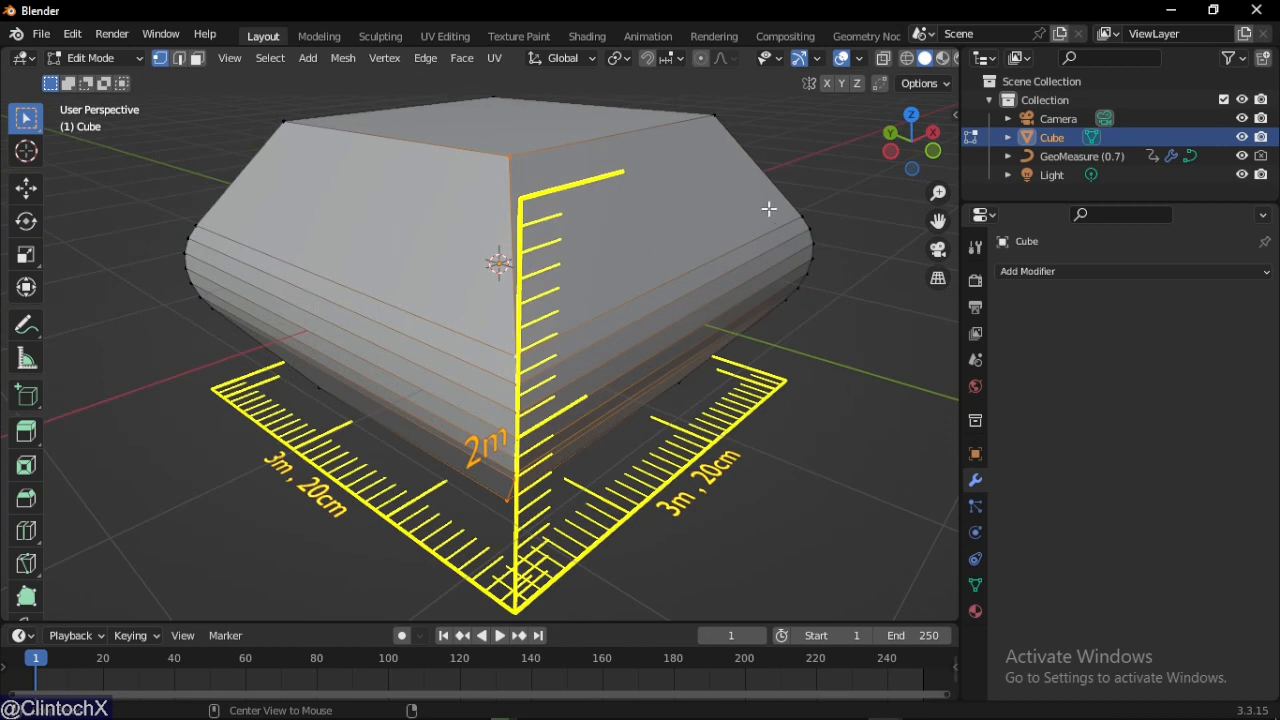
key(ctrl+r)
click(655, 257)
right_click(655, 257)
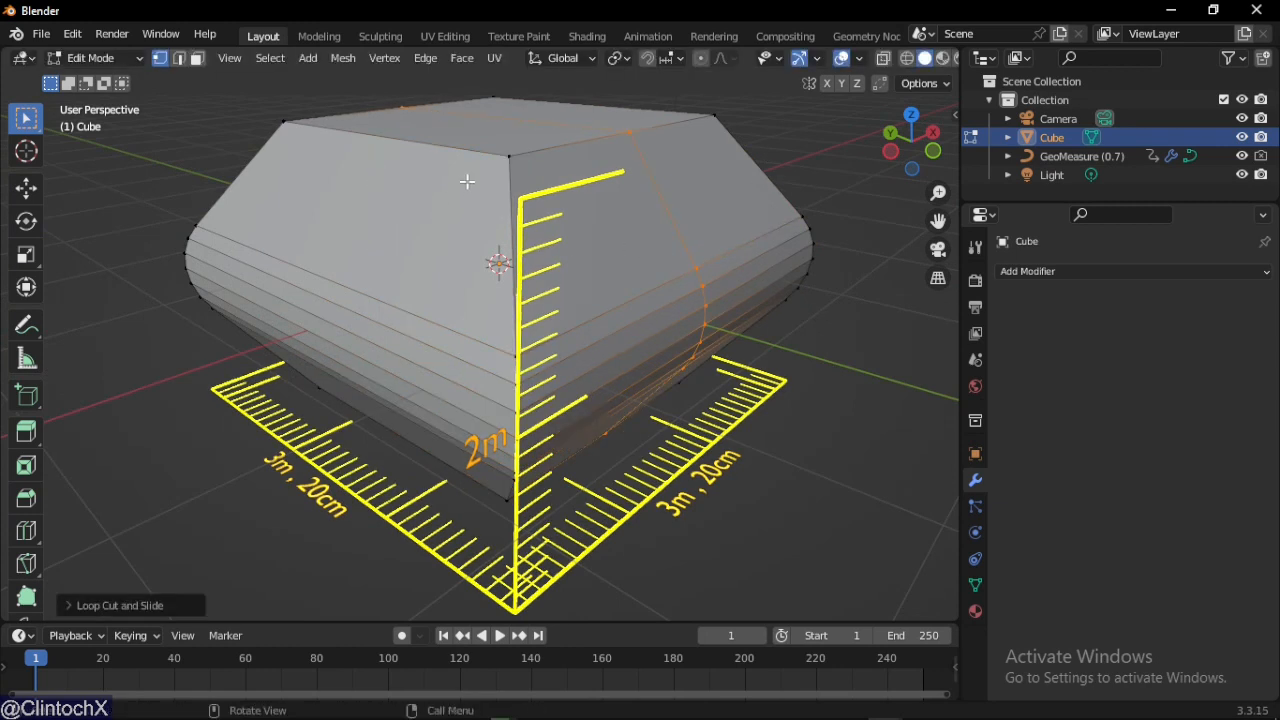
key(ctrl+r)
click(423, 171)
right_click(423, 171)
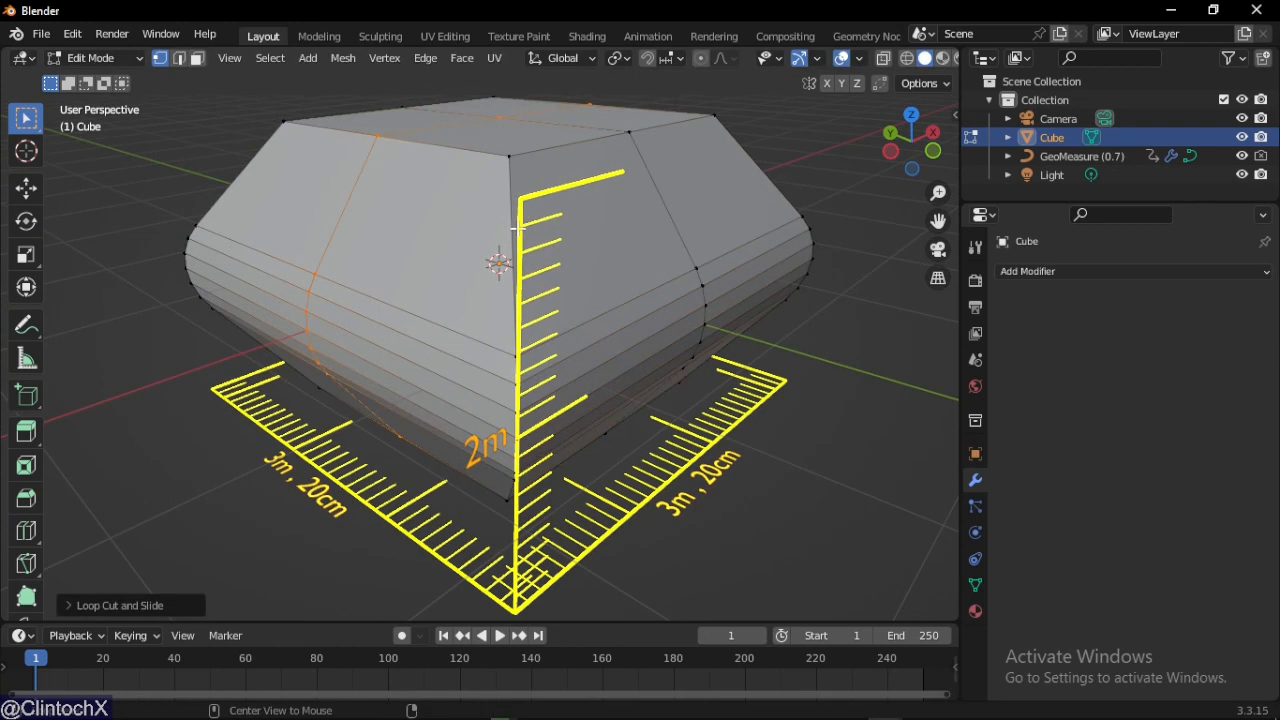
- Select the vertical corner edges of the mesh and bevel them with 6 segments
alt+click(751, 159)
middle_drag(241, 201, 540, 214)
key(ctrl+b)
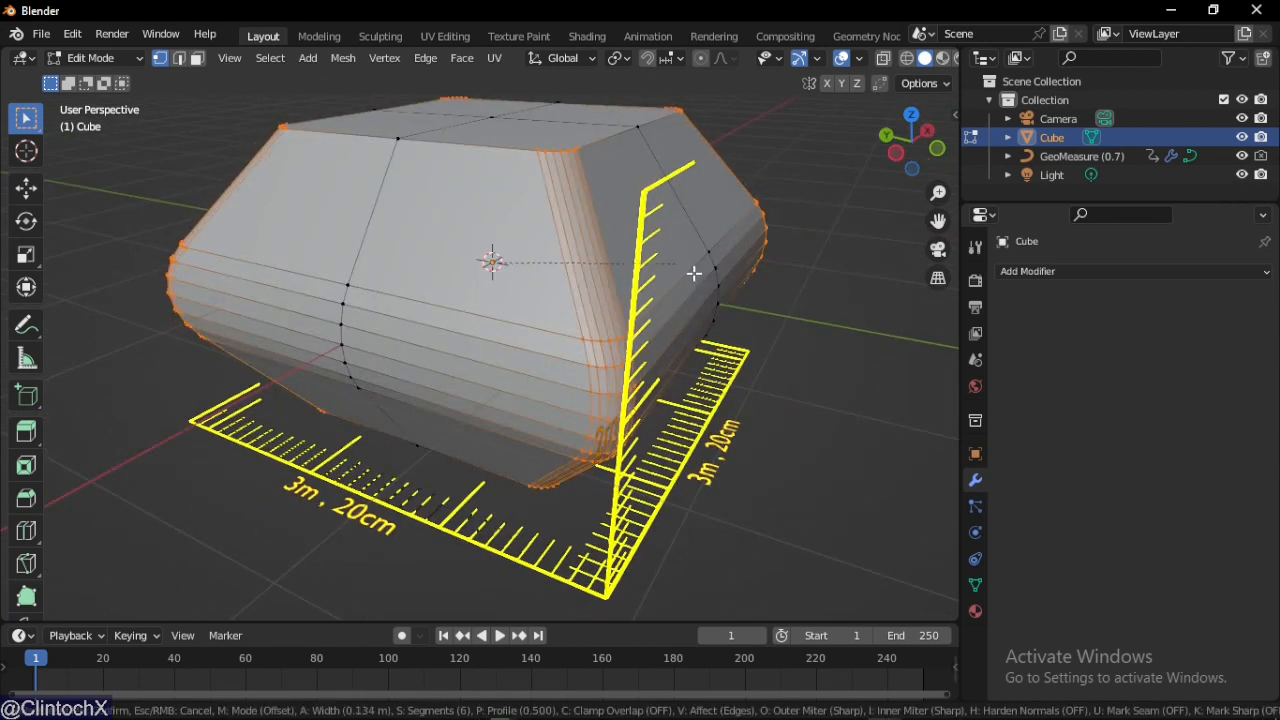
click(714, 277)
- Return to Object Mode and shade the reshaped cube smooth
key(Tab)
middle_drag(660, 297, 625, 386)
right_click(565, 289)
click(565, 290)
- Select the GeoMeasure object and bring up its modifier settings
click(616, 475)
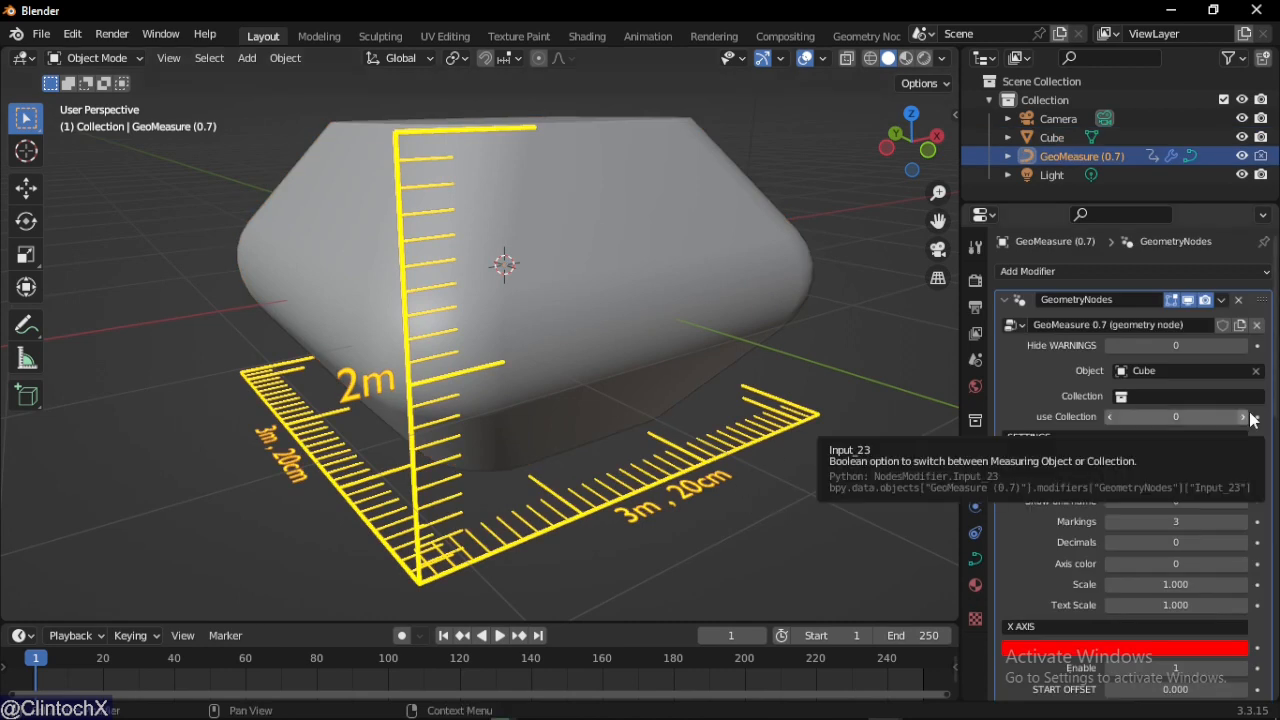
middle_drag(730, 410, 810, 455)
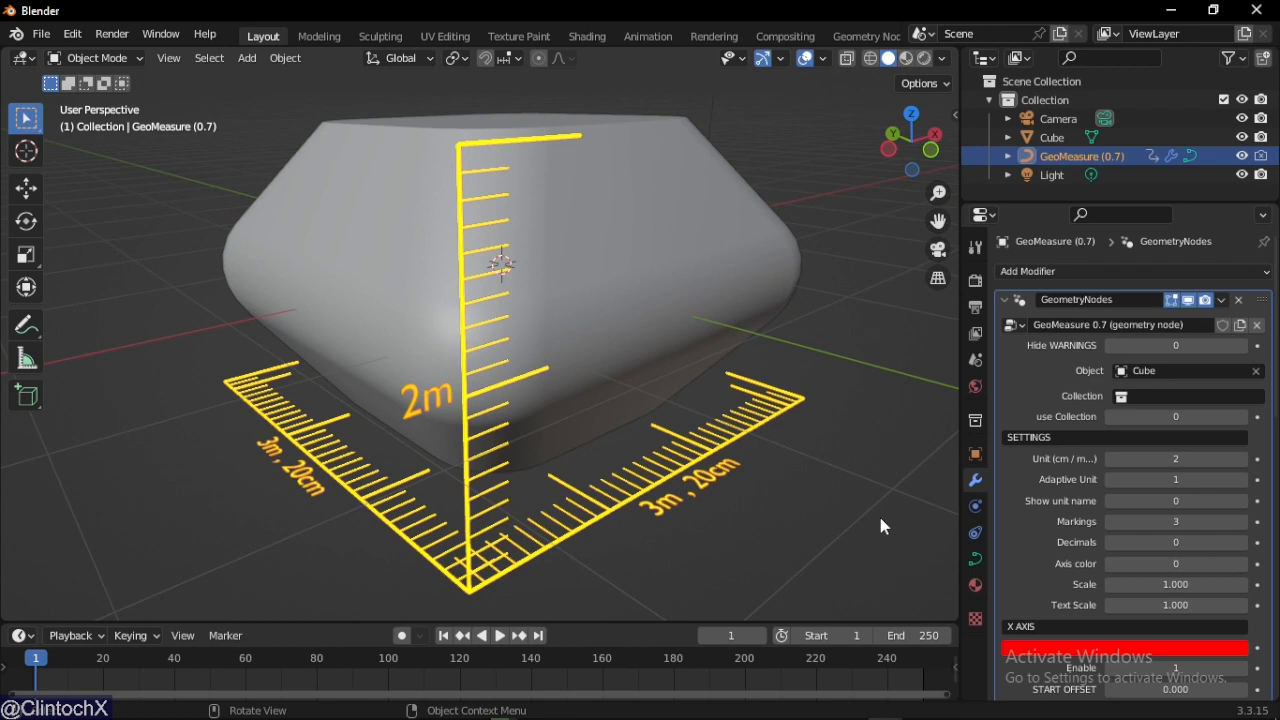
scroll(1150, 540, down, 1)
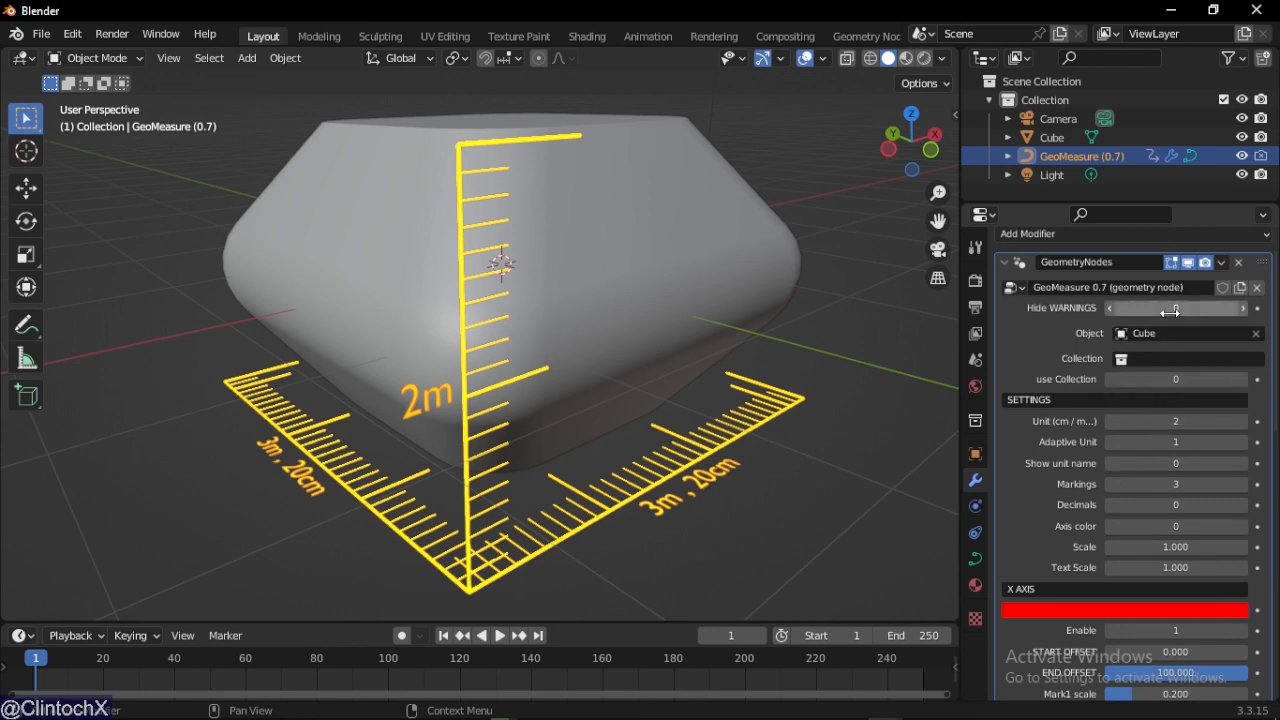
- Set Hide WARNINGS and use Collection to 1 in the GeoMeasure modifier and clear its Object target
click(1165, 379)
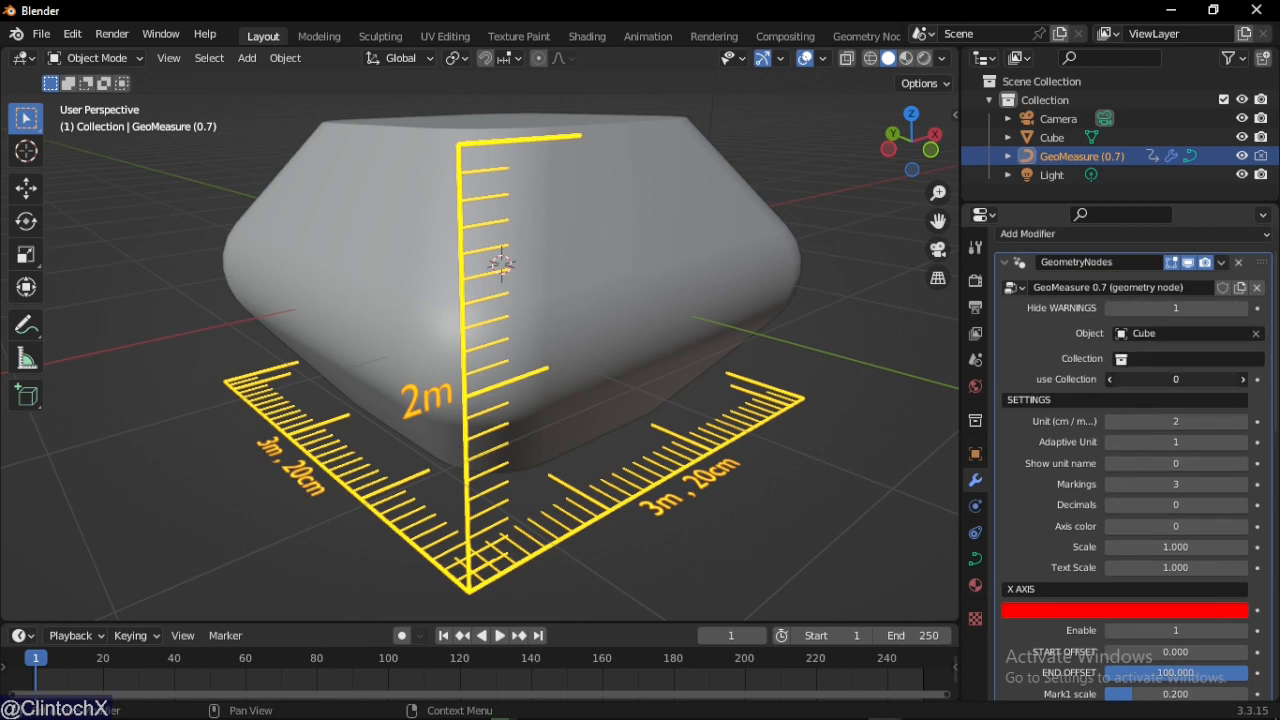
scroll(764, 370, down, 4)
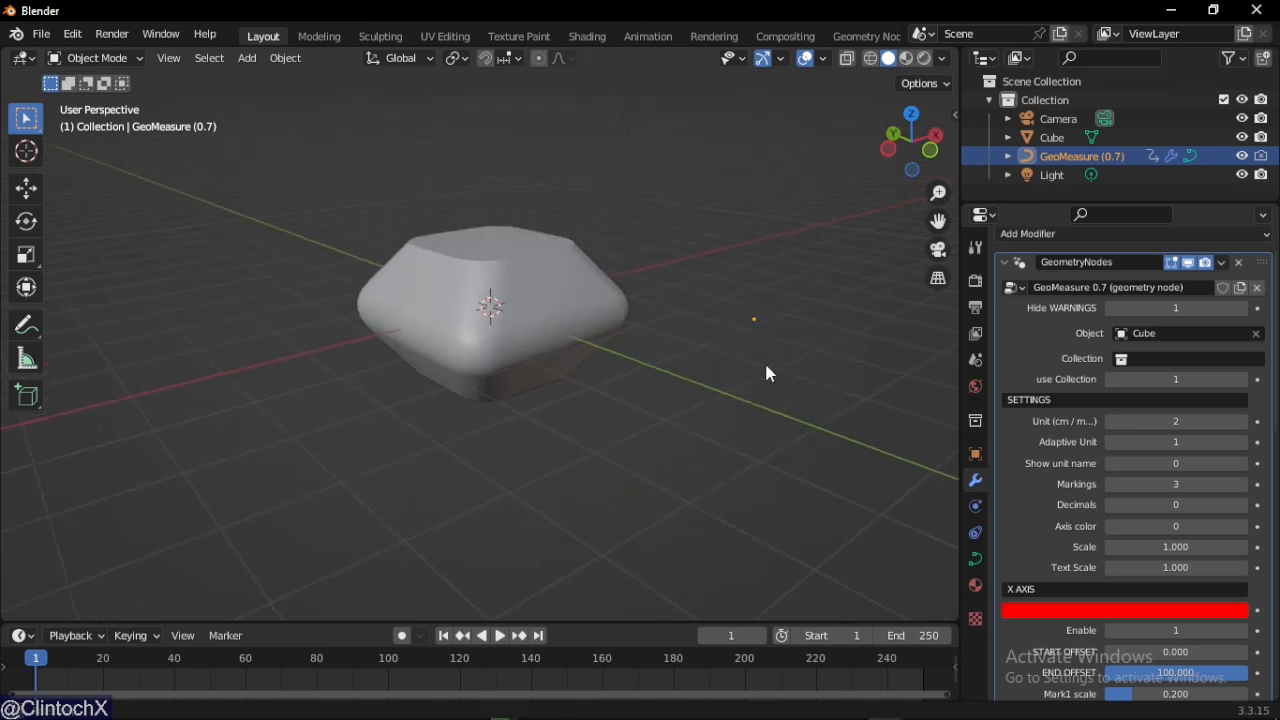
click(1261, 334)
- Move the GeoMeasure object along the global Y axis to bring it closer to the cube
scroll(495, 345, down, 6)
scroll(583, 346, up, 3)
middle_drag(593, 311, 657, 323)
key(g)
key(y)
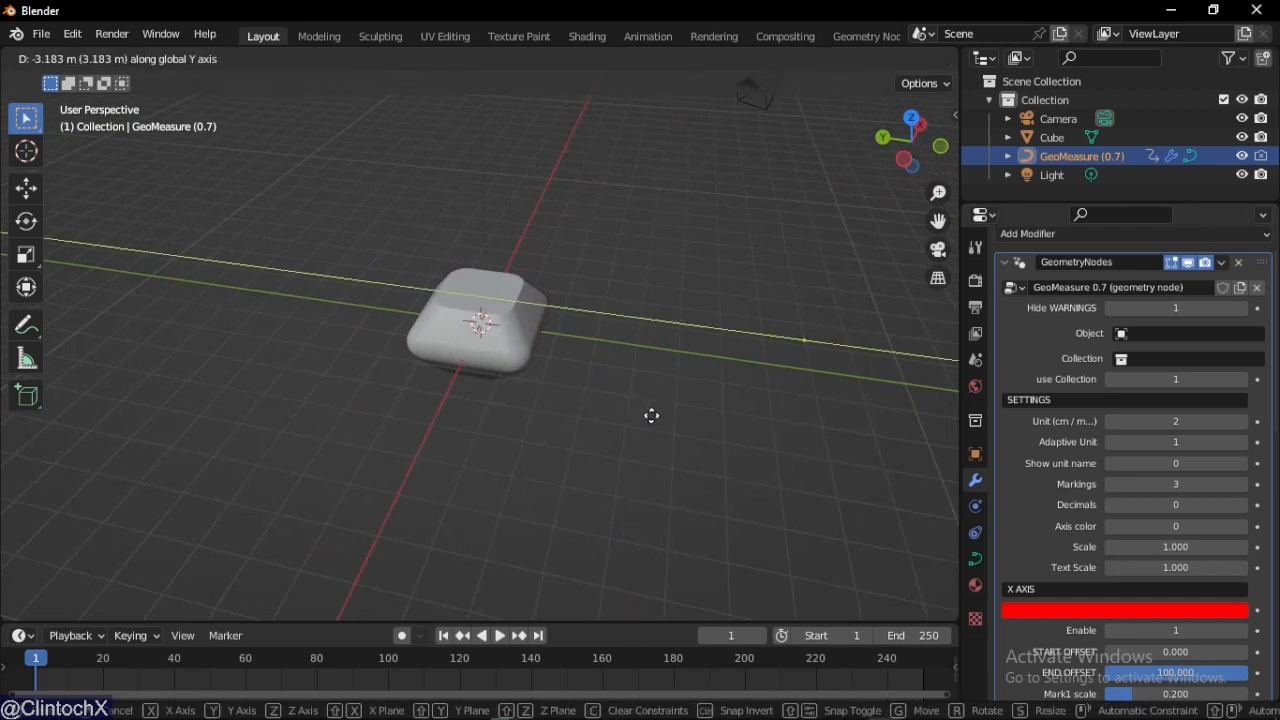
click(492, 396)
- Set Hide WARNINGS to 0 and shift the GeoMeasure warning text along the Y axis to sit in front of the cube
click(1111, 308)
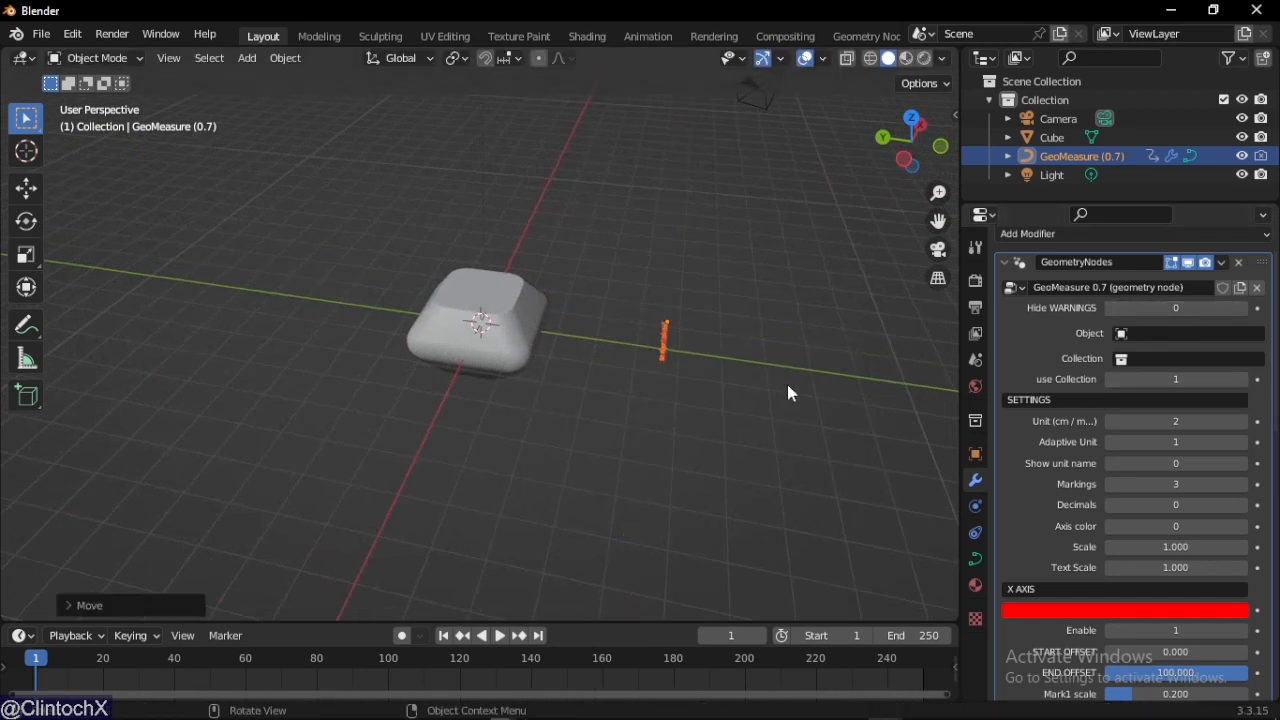
middle_drag(788, 386, 636, 364)
scroll(636, 371, up, 6)
key(g)
key(y)
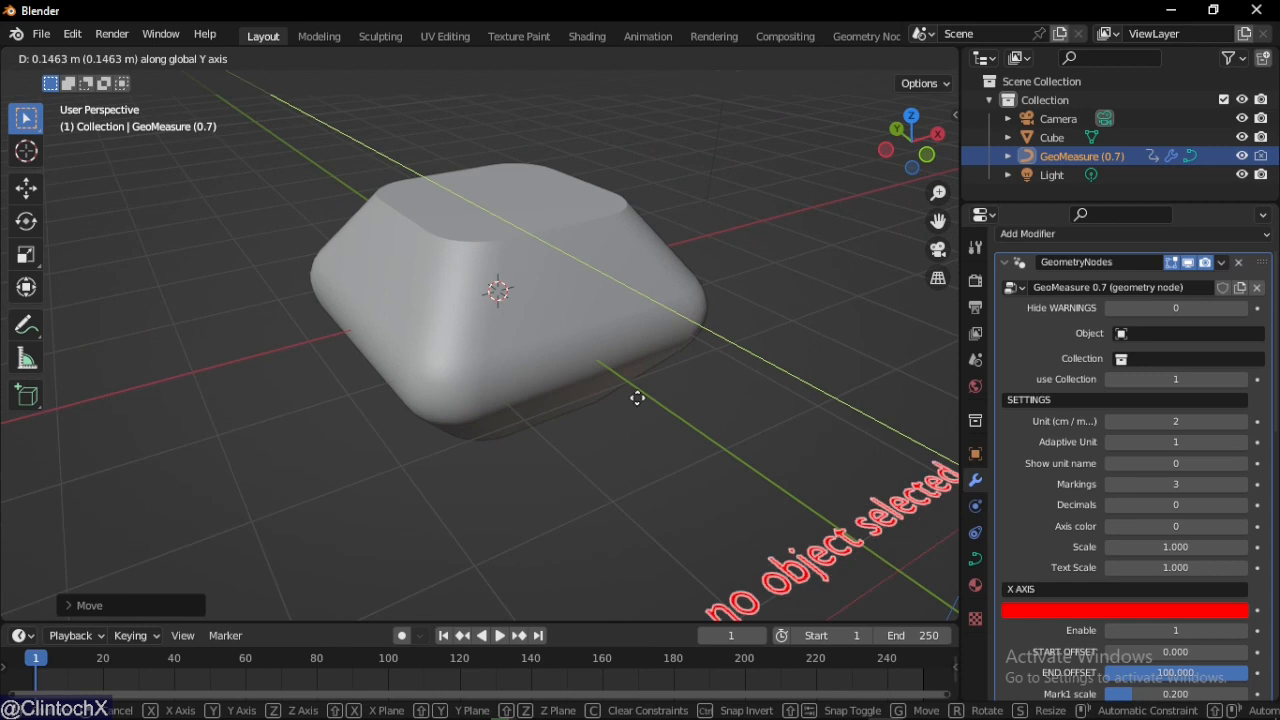
click(563, 362)
middle_drag(716, 378, 676, 368)
mouse_move(1150, 309)
mouse_down()
mouse_move(1180, 309)
mouse_move(1164, 309)
mouse_up()
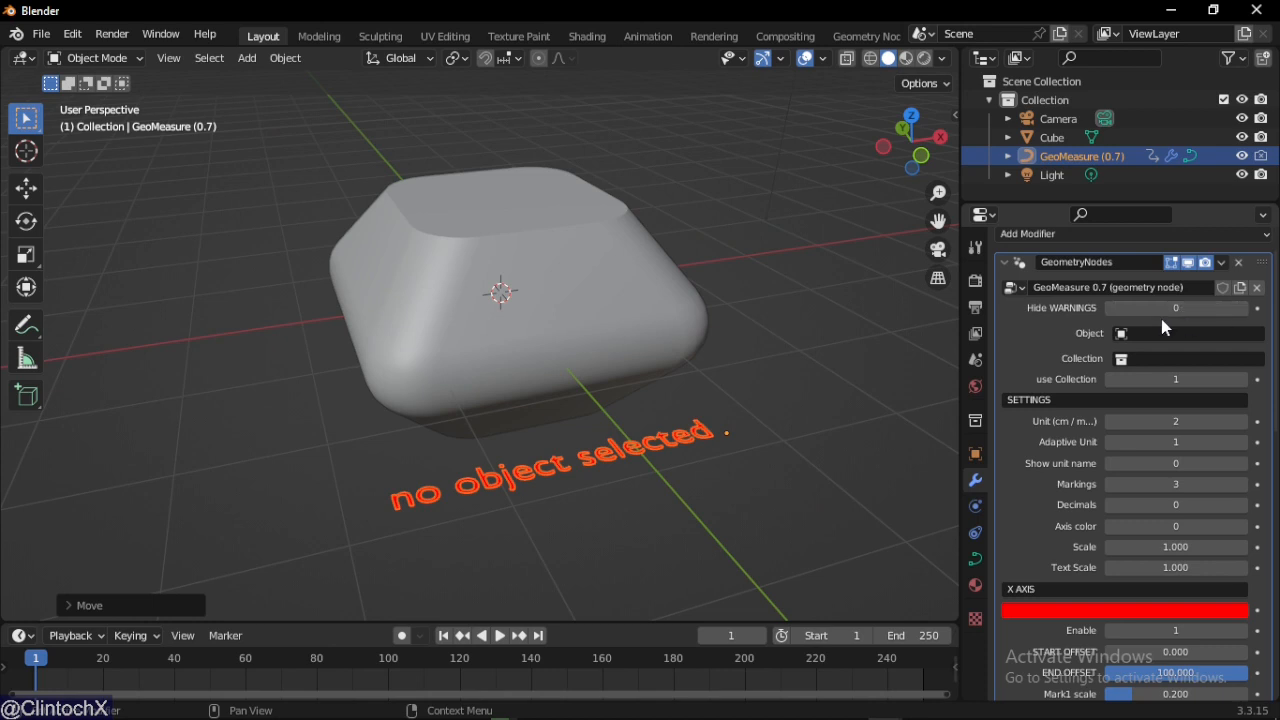
- Assign Cube as the modifier's Object target and set use Collection to 0
click(1177, 340)
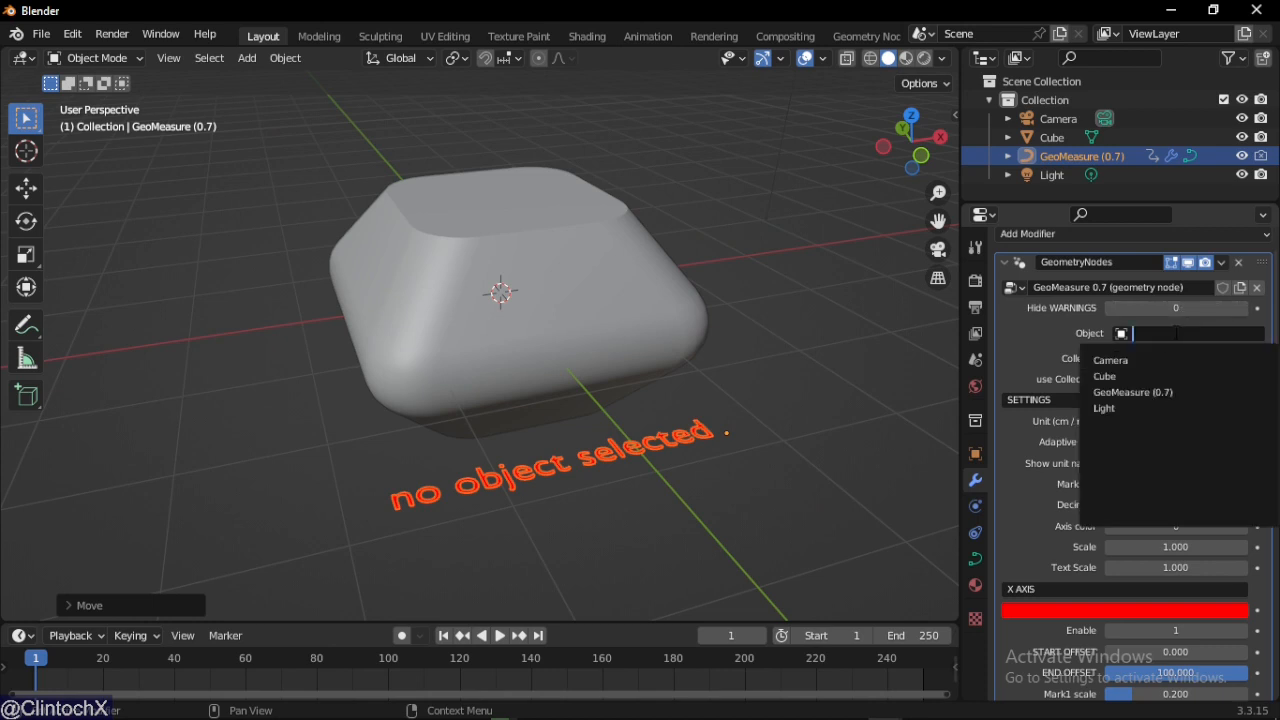
click(1020, 373)
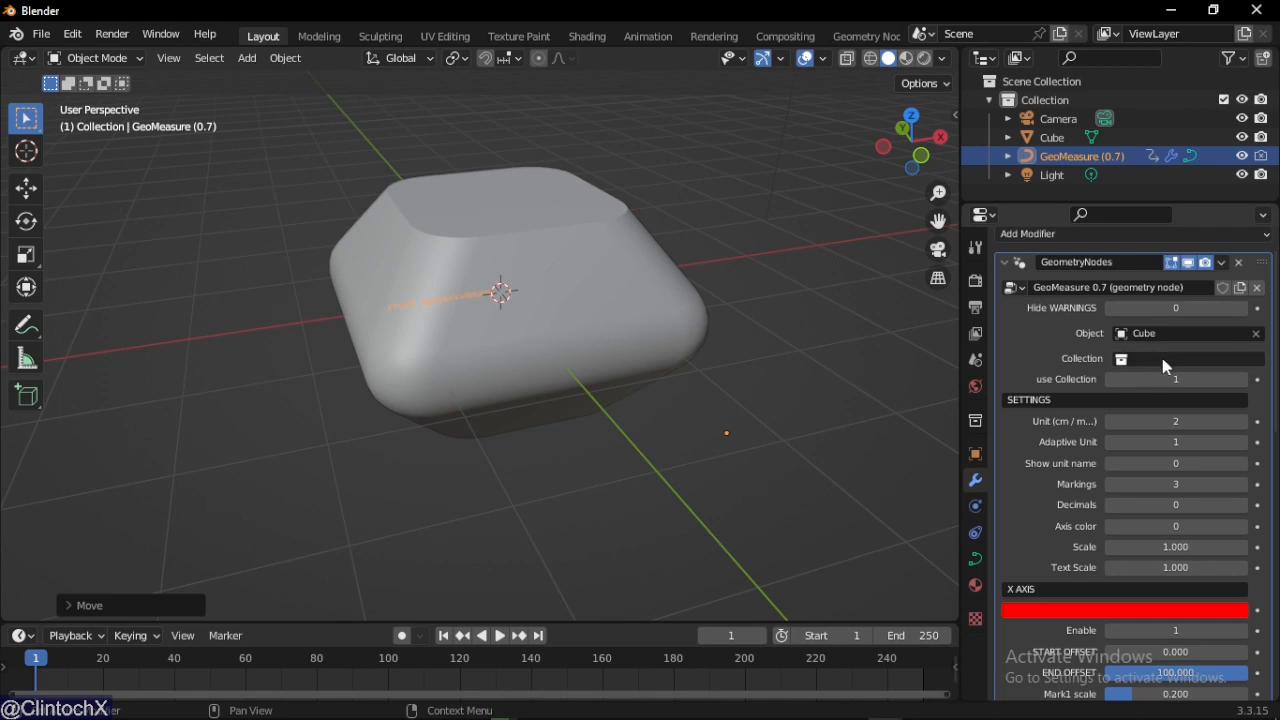
click(1109, 379)
middle_drag(528, 451, 537, 484)
- Reselect the GeoMeasure ruler and set its Unit to 1 and Adaptive Unit to 0
click(587, 350)
middle_drag(581, 379, 584, 374)
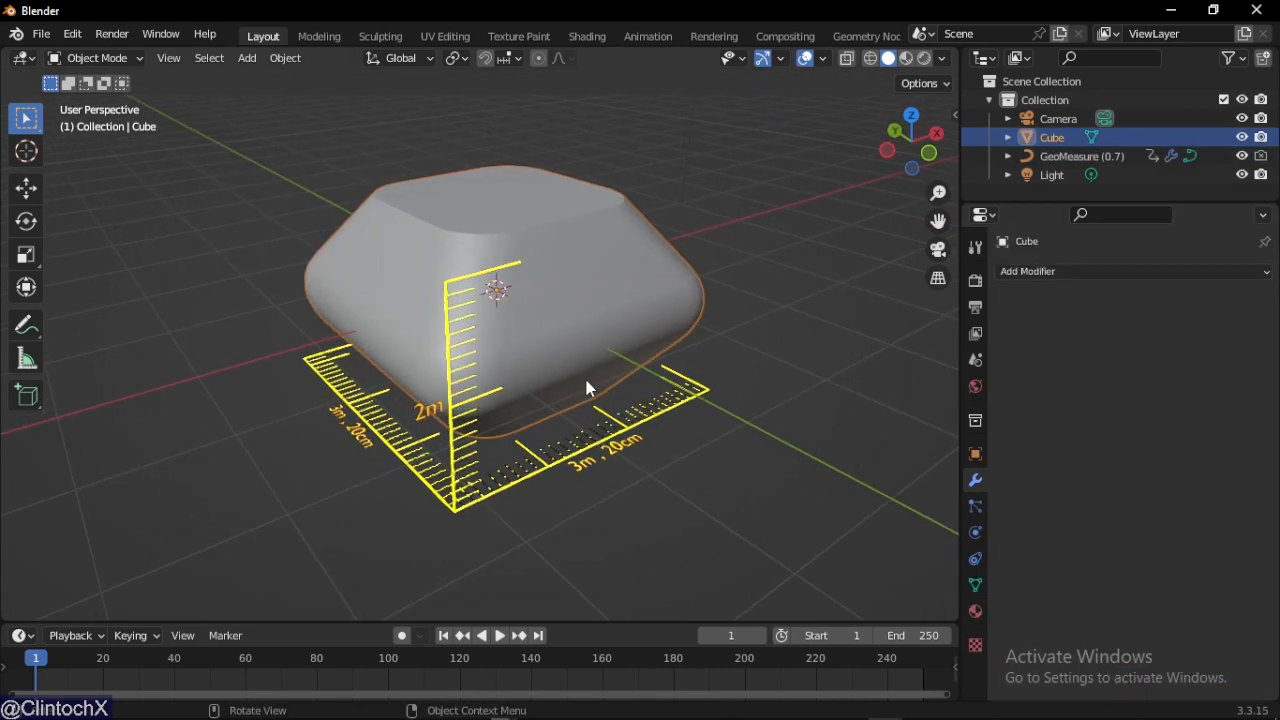
click(616, 428)
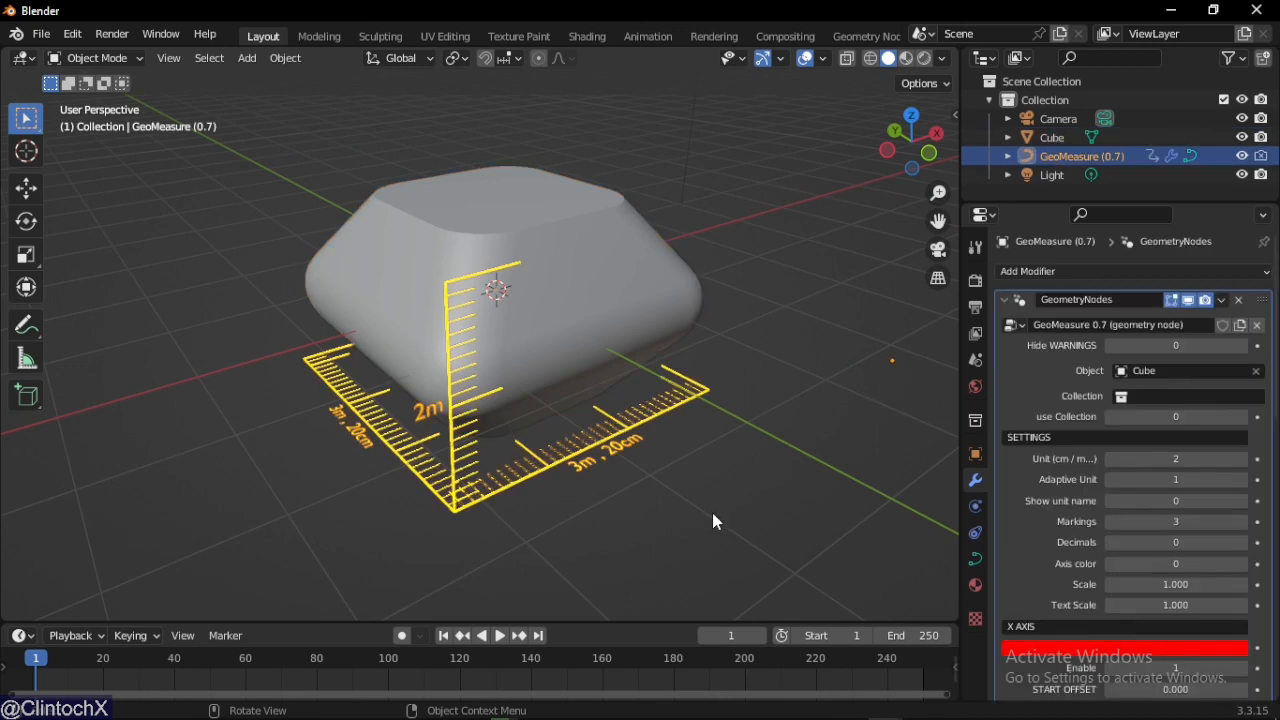
scroll(712, 514, up, 1)
middle_drag(706, 508, 723, 492)
scroll(724, 493, up, 1)
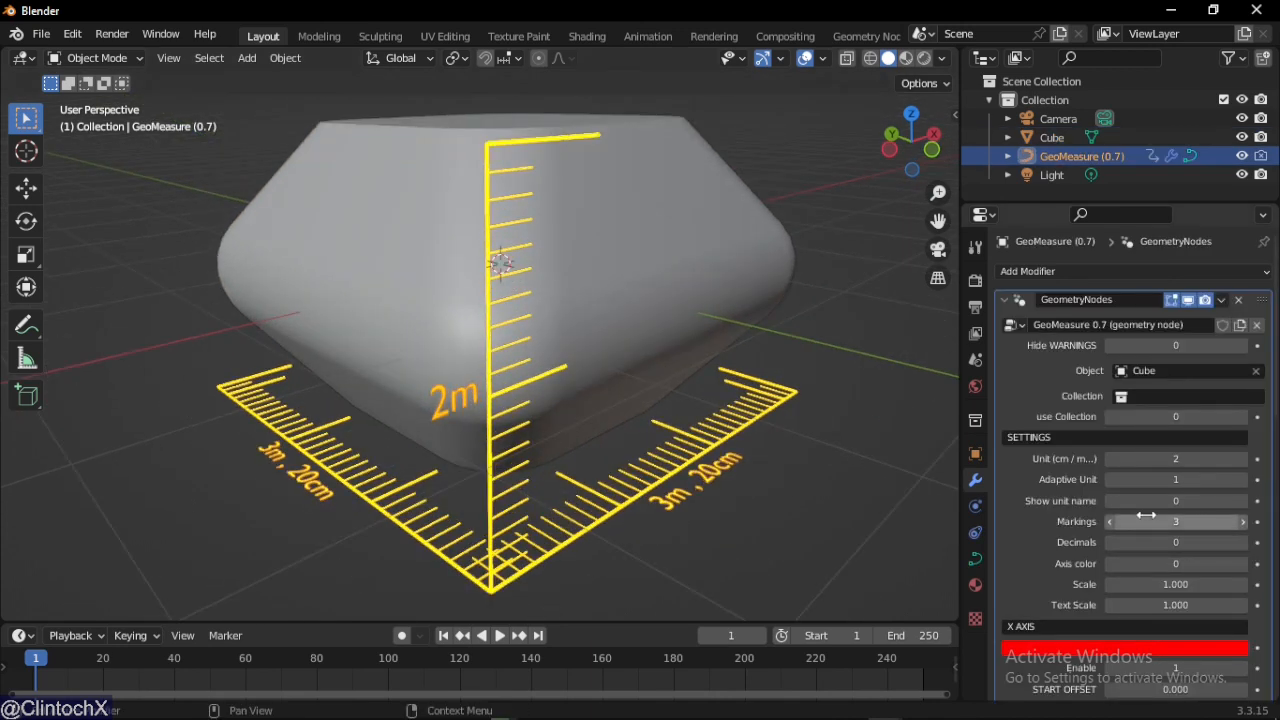
scroll(1145, 515, down, 1)
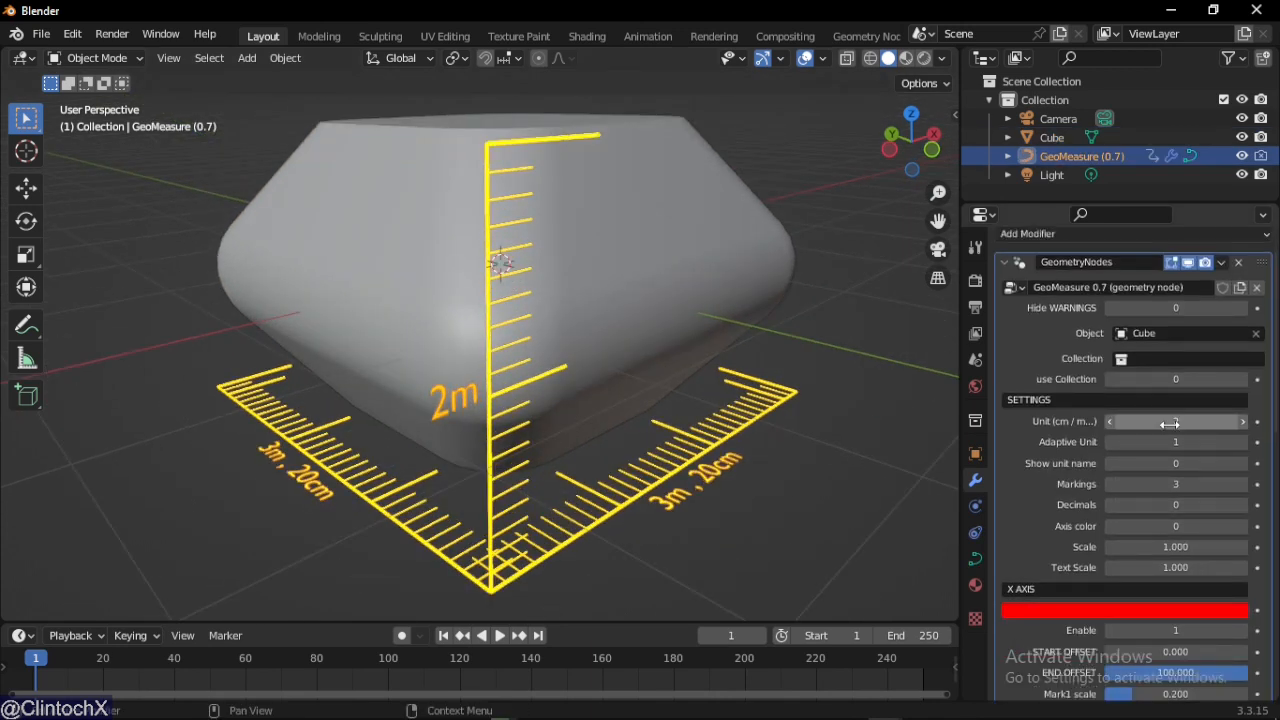
drag(1179, 424, 1181, 424)
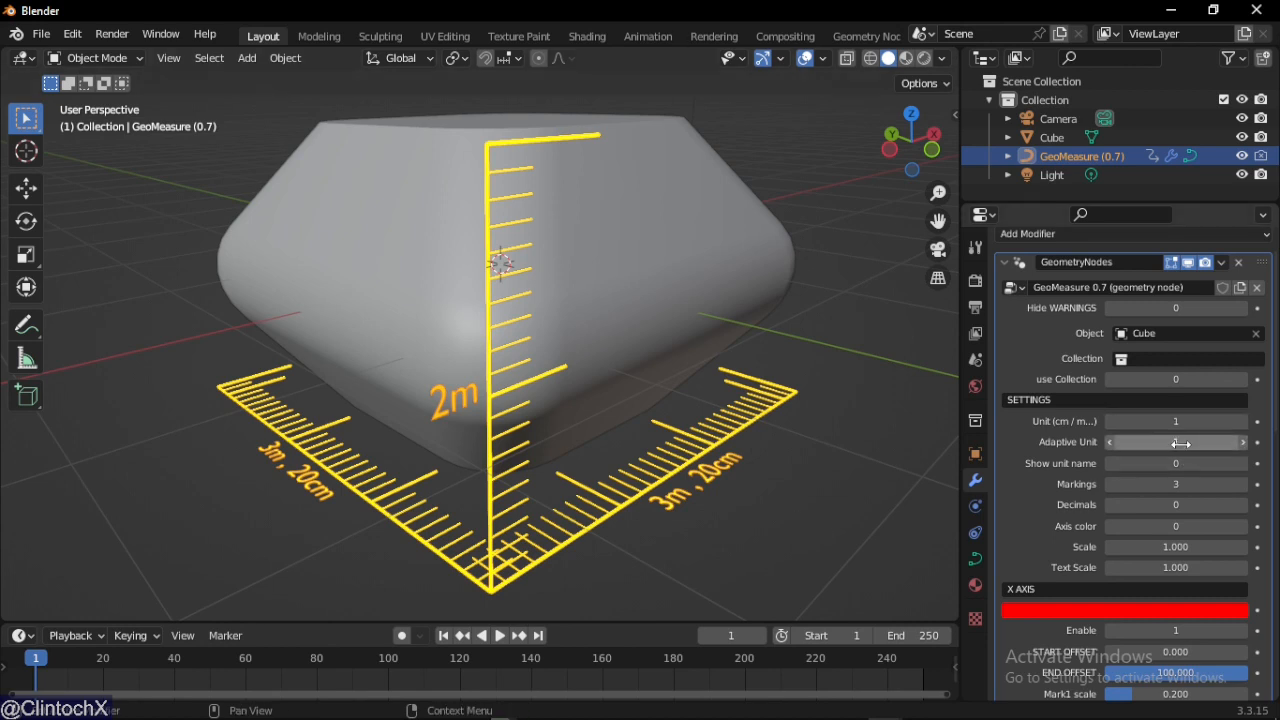
drag(1183, 444, 1180, 446)
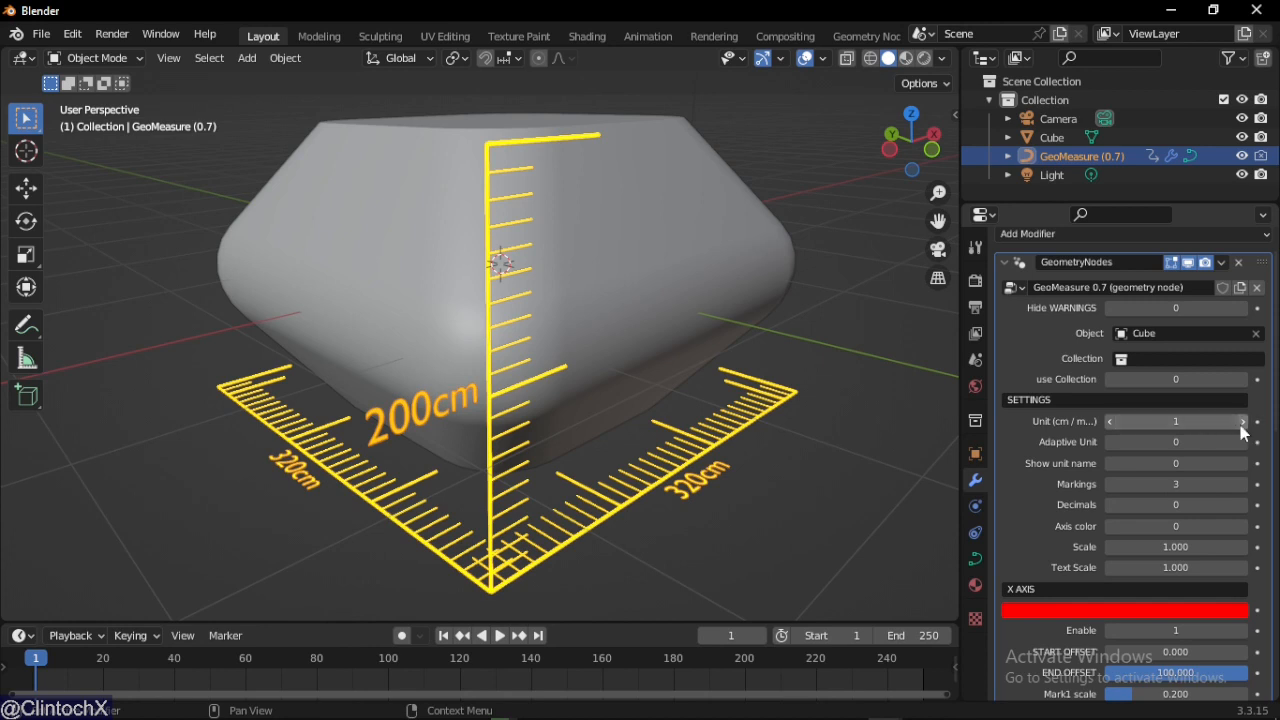
middle_drag(633, 432, 419, 310)
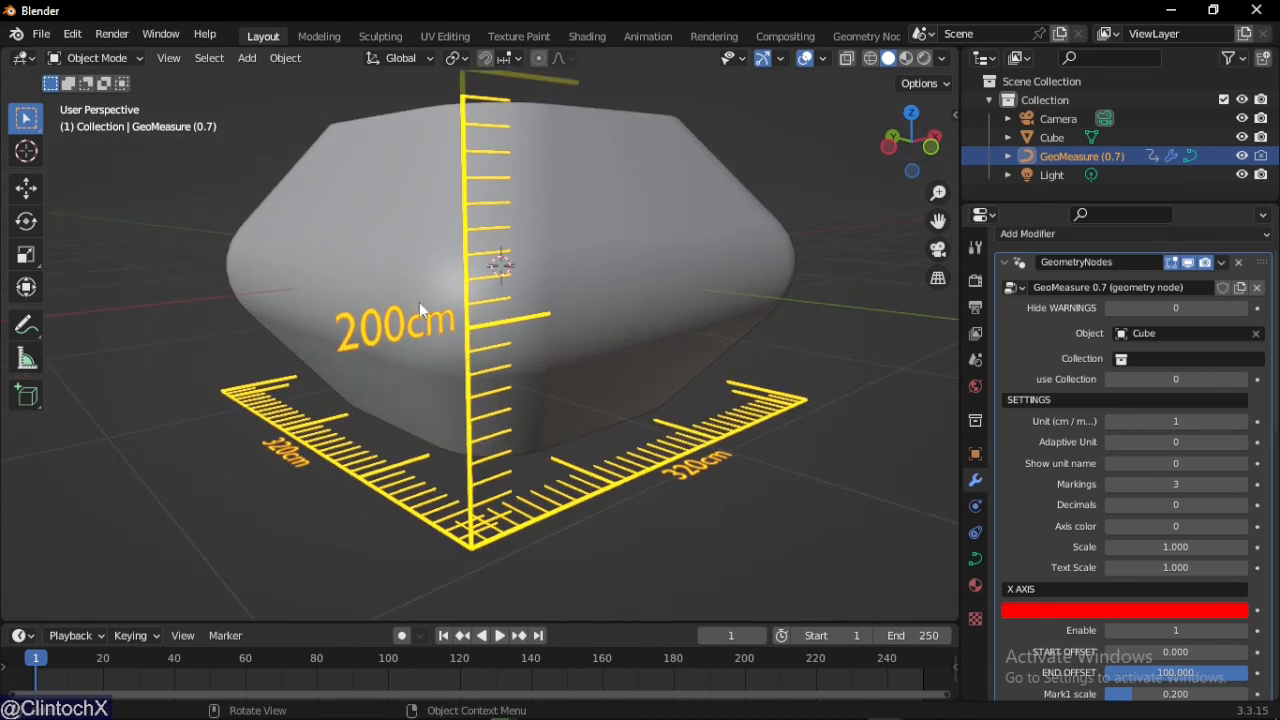
- Step the ruler's Unit setting through 2, 3 and 4 to compare metres, inches and feet
click(1241, 422)
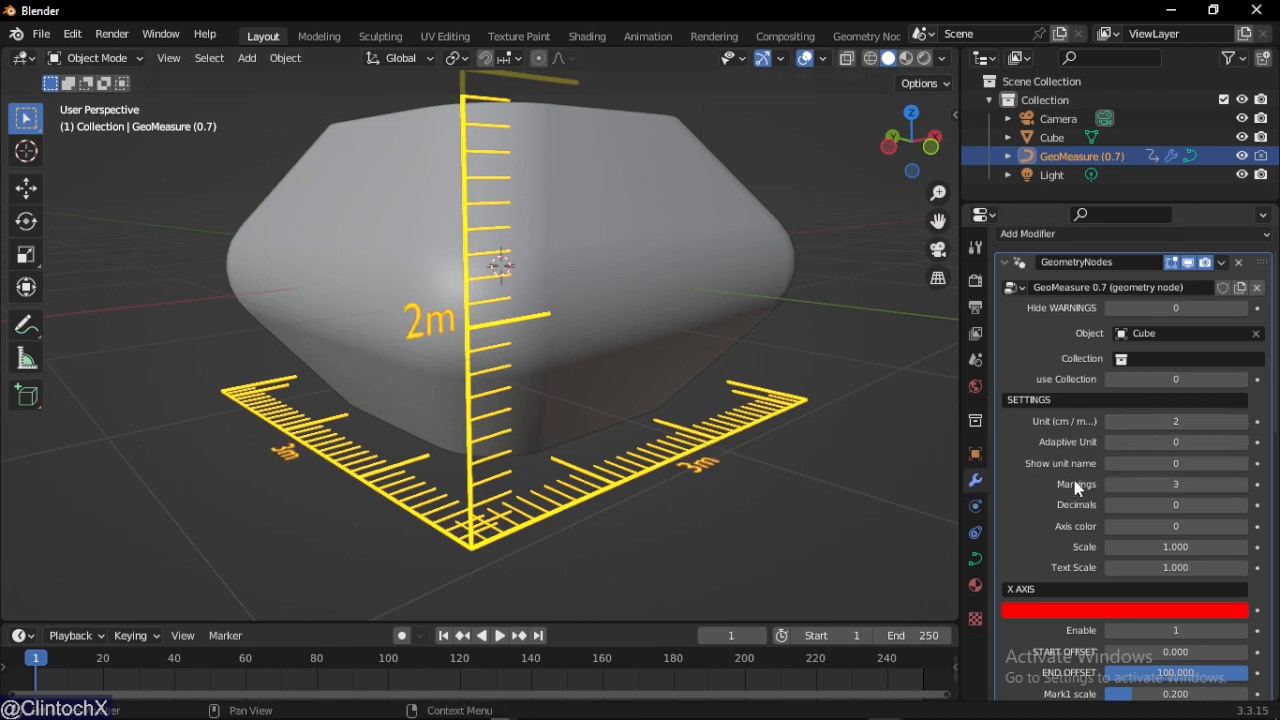
ctrl+middle_drag(1077, 484, 1082, 402)
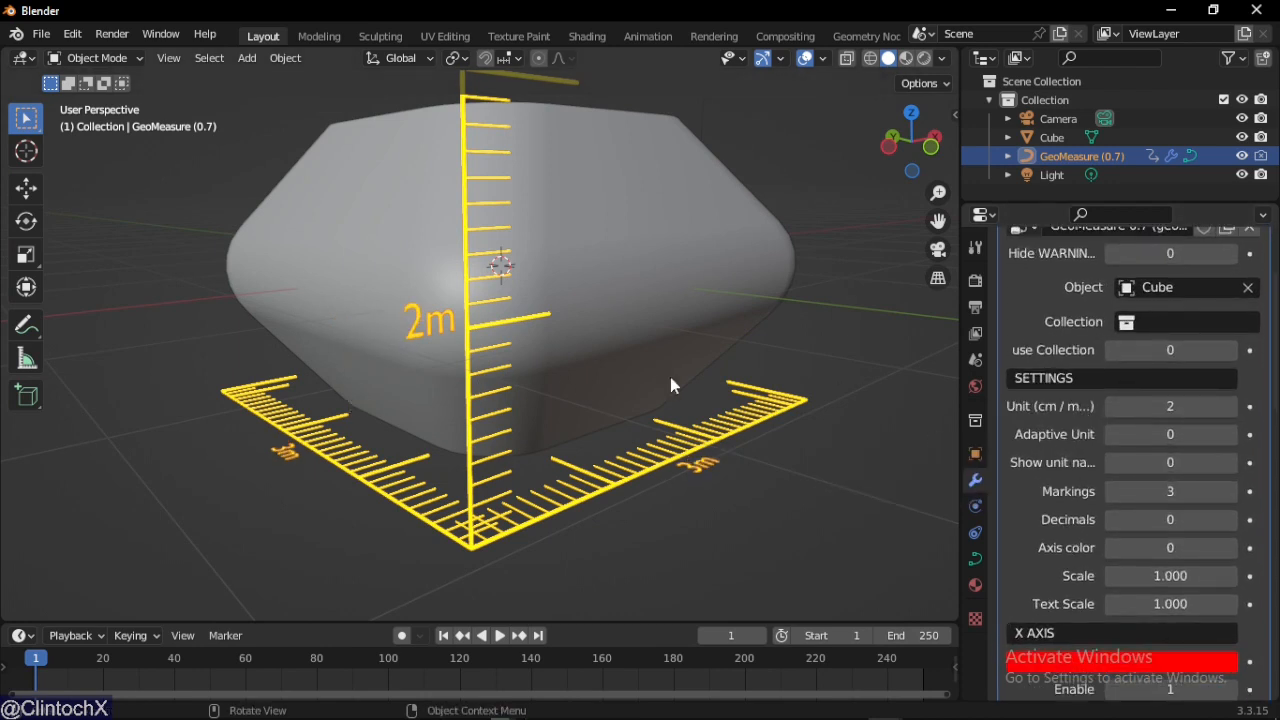
click(1232, 416)
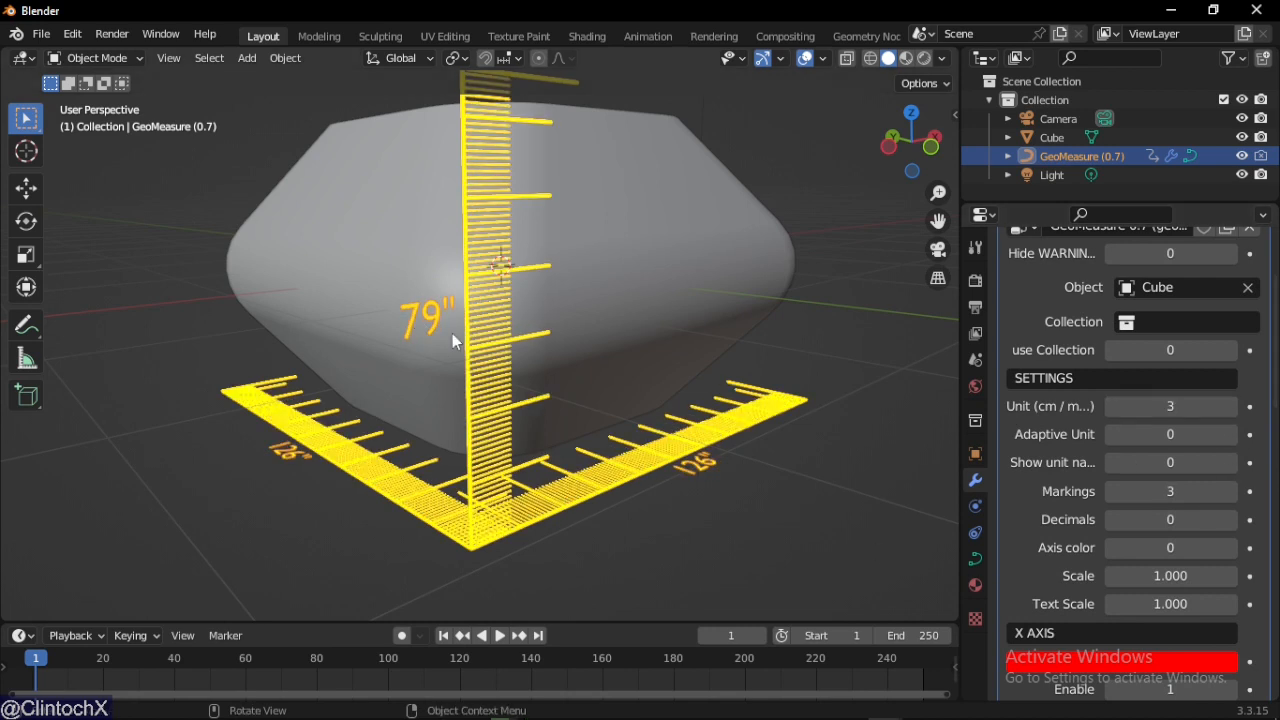
click(1230, 406)
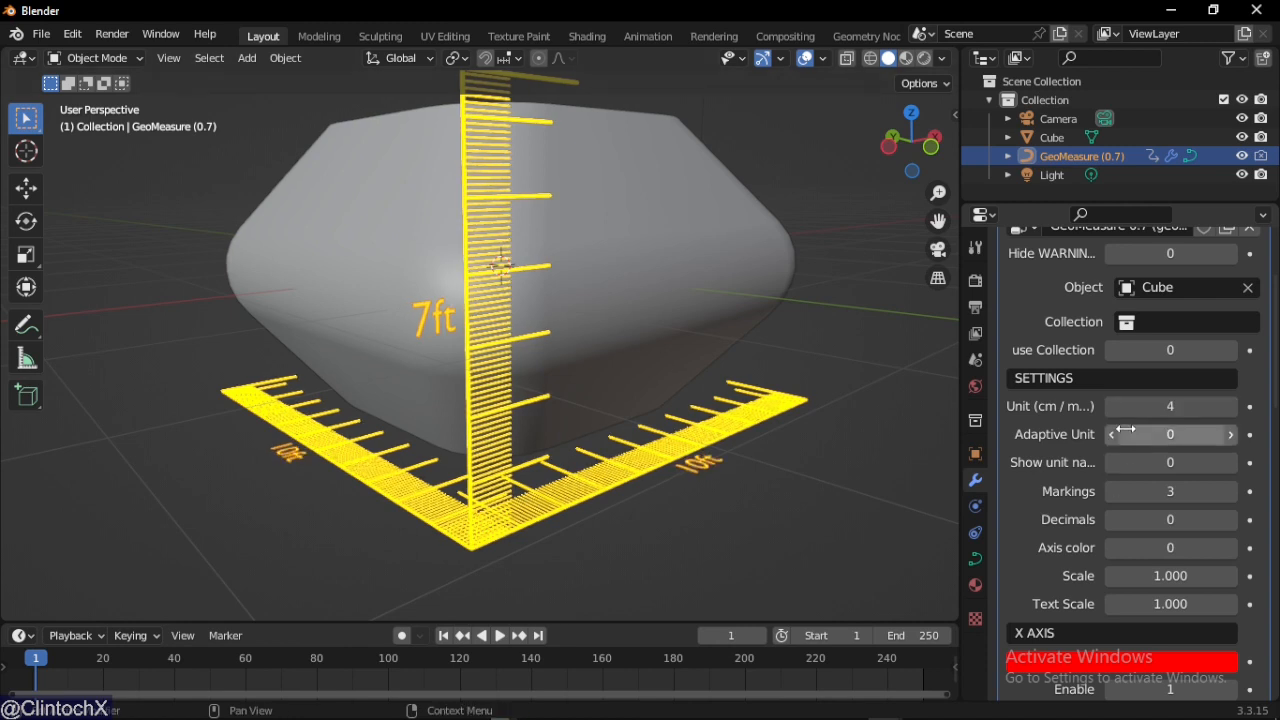
- Set the ruler's Unit to 1 and Adaptive Unit to 1
drag(1166, 406, 1126, 406)
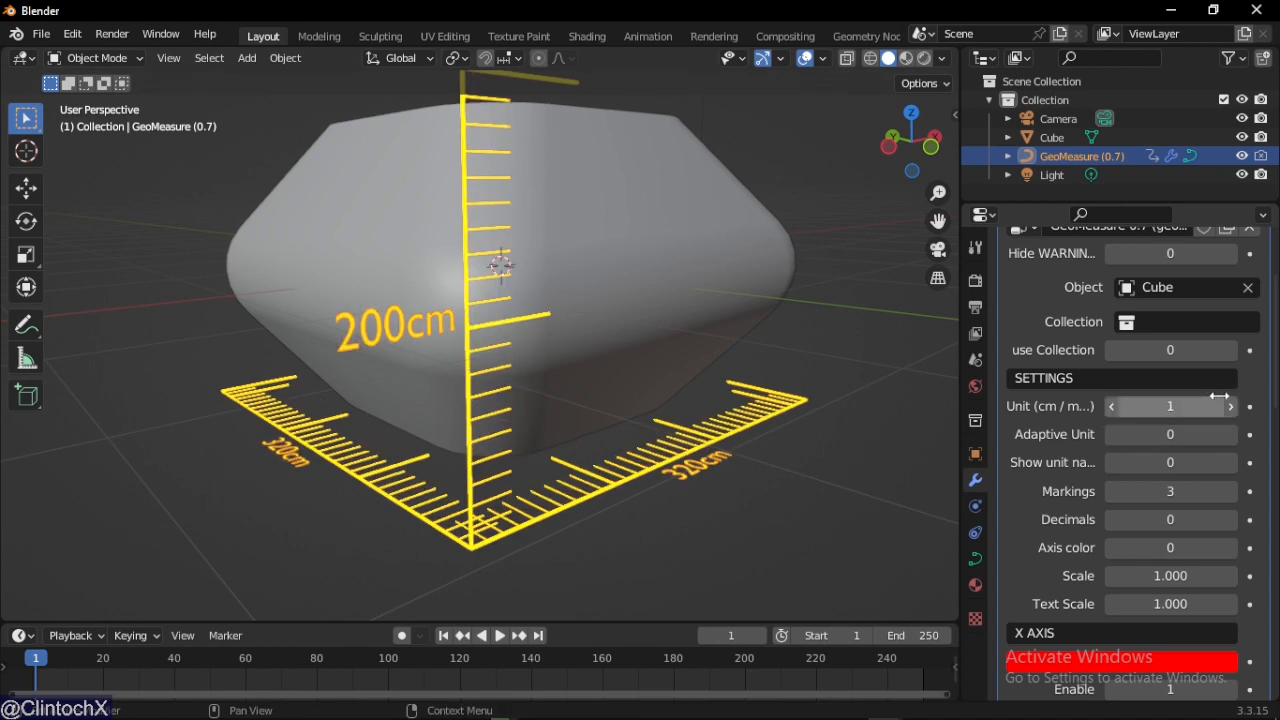
click(1230, 434)
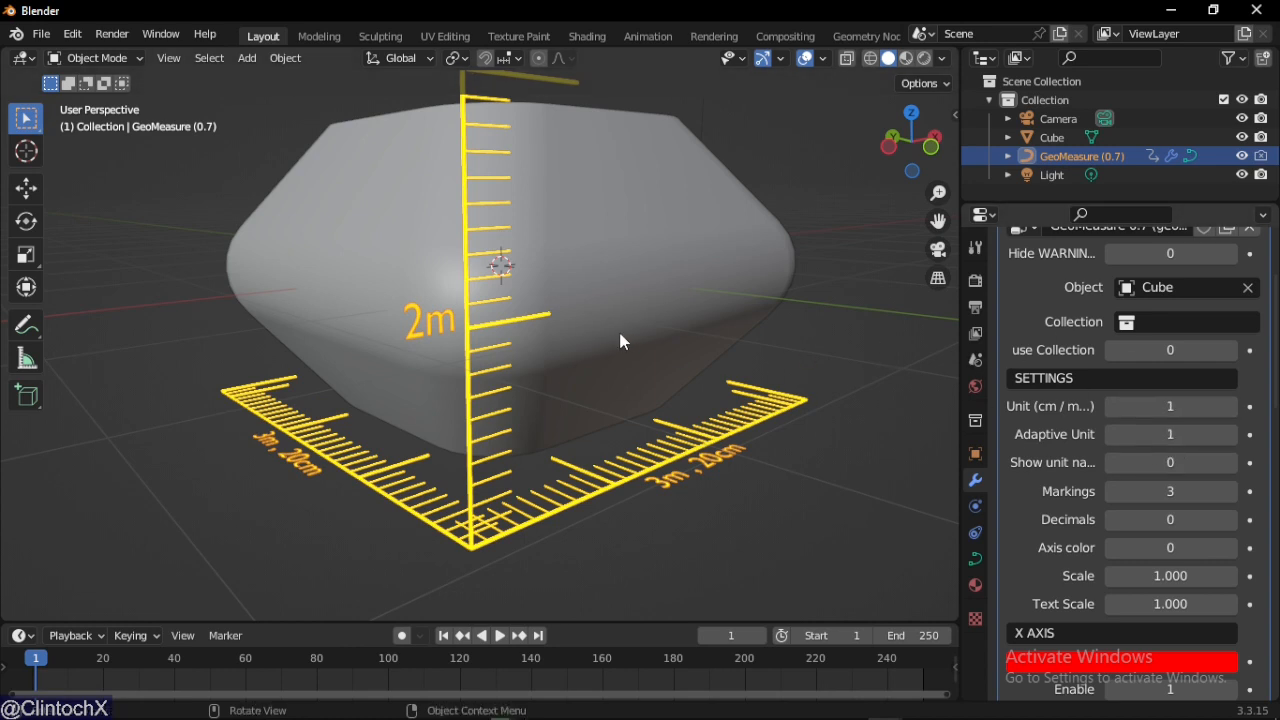
- Select the cube and scale it down uniformly to a height of about 1.83 m
key(s)
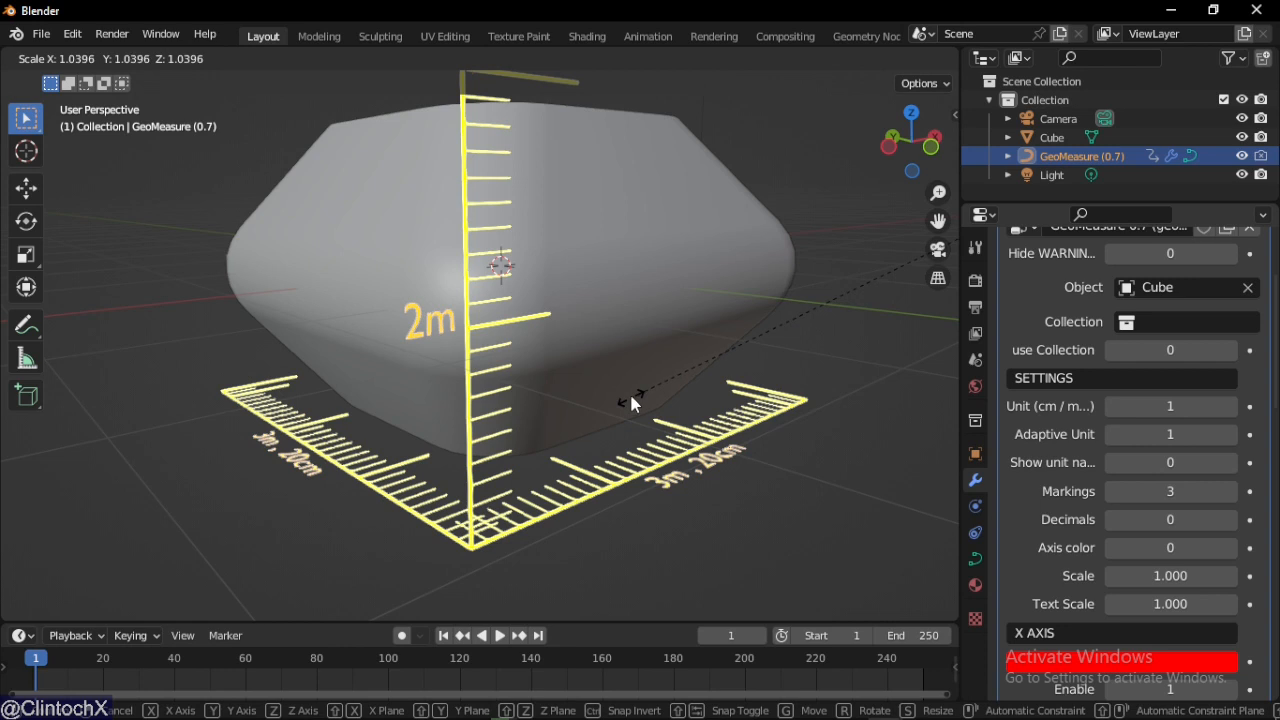
right_click(632, 402)
click(692, 344)
key(s)
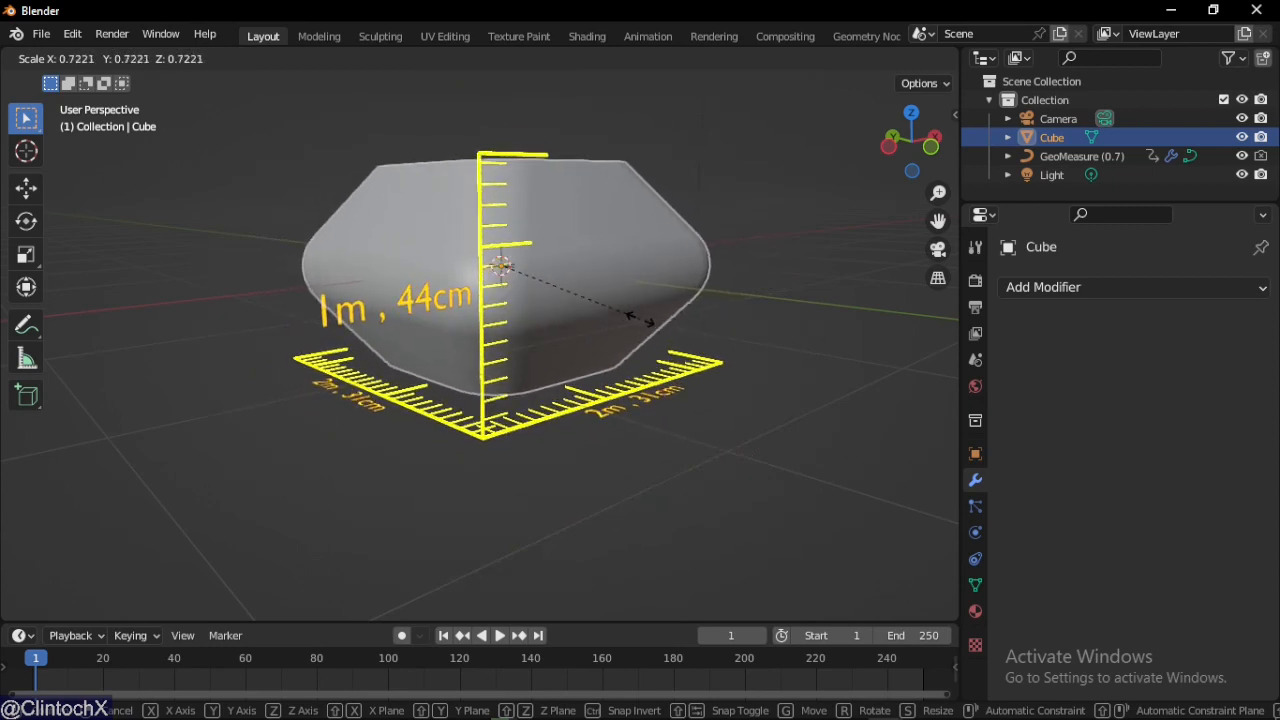
click(676, 347)
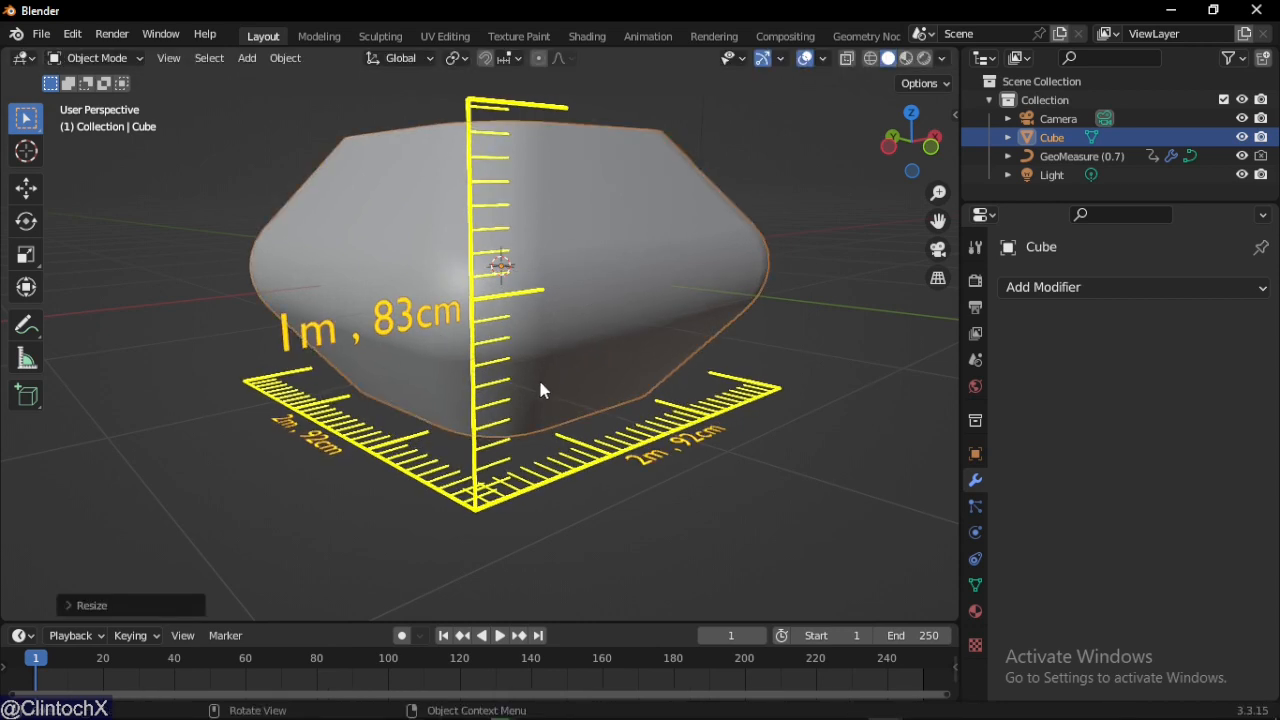
- Select the GeoMeasure object and set its Unit to 4 to measure in feet
click(527, 491)
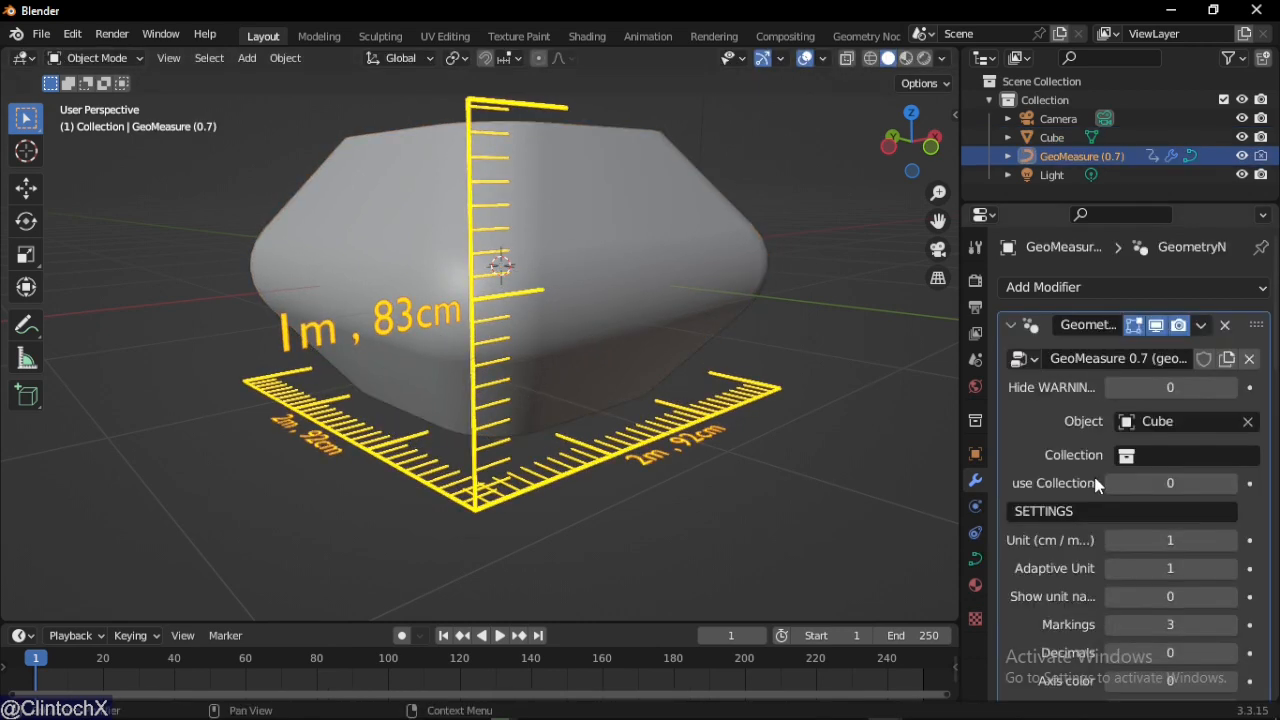
scroll(1144, 508, down, 2)
drag(1163, 468, 1181, 509)
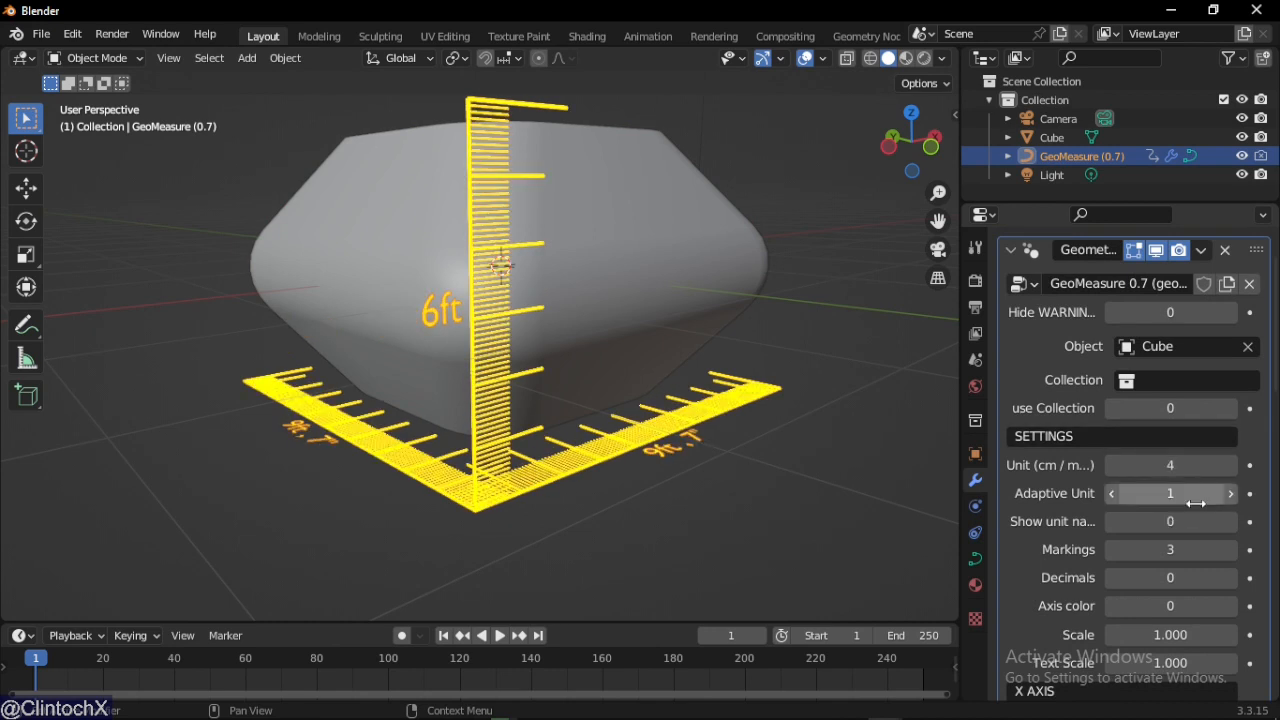
- Scale the cube down uniformly to a height of about 5 ft 6 in
click(622, 338)
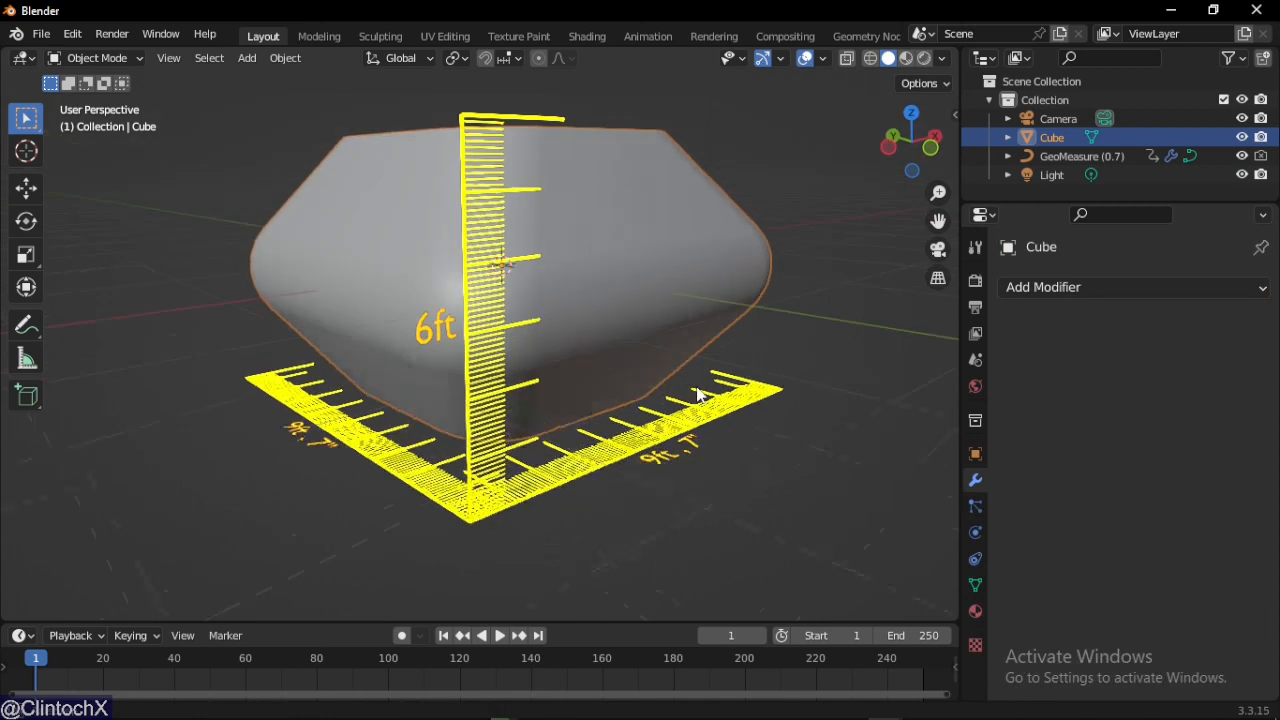
key(s)
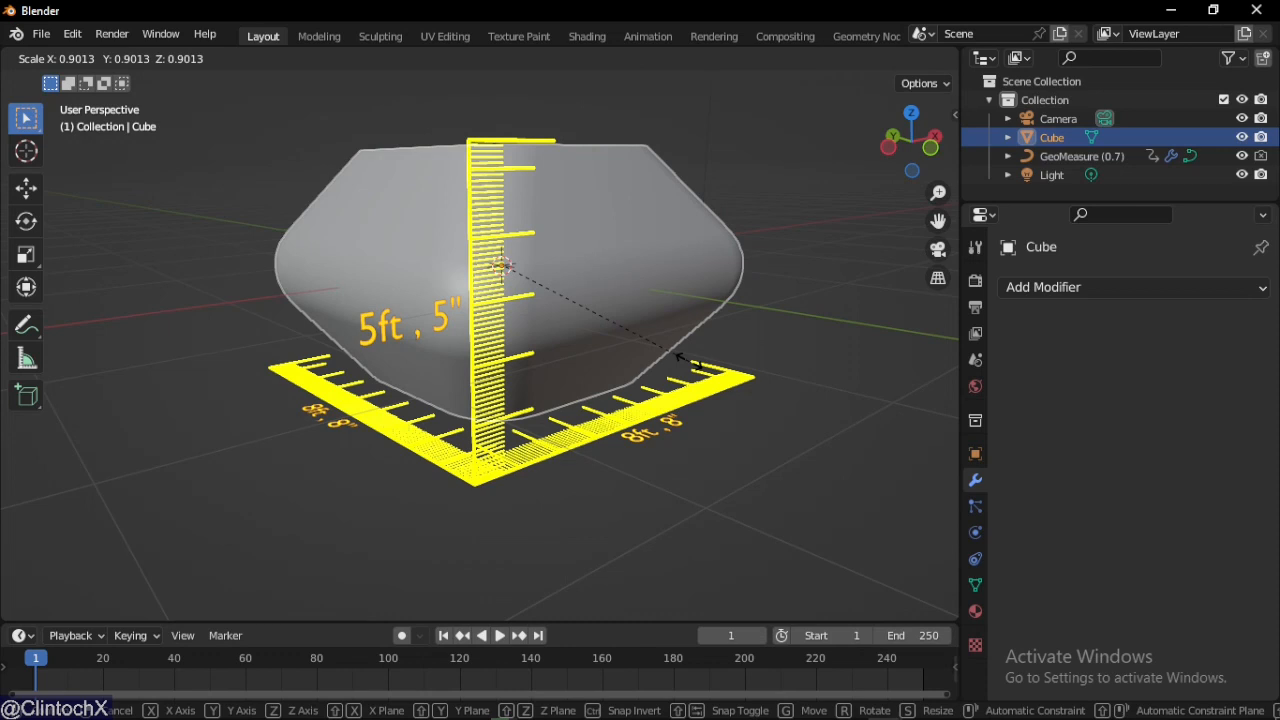
click(682, 352)
scroll(483, 404, up, 2)
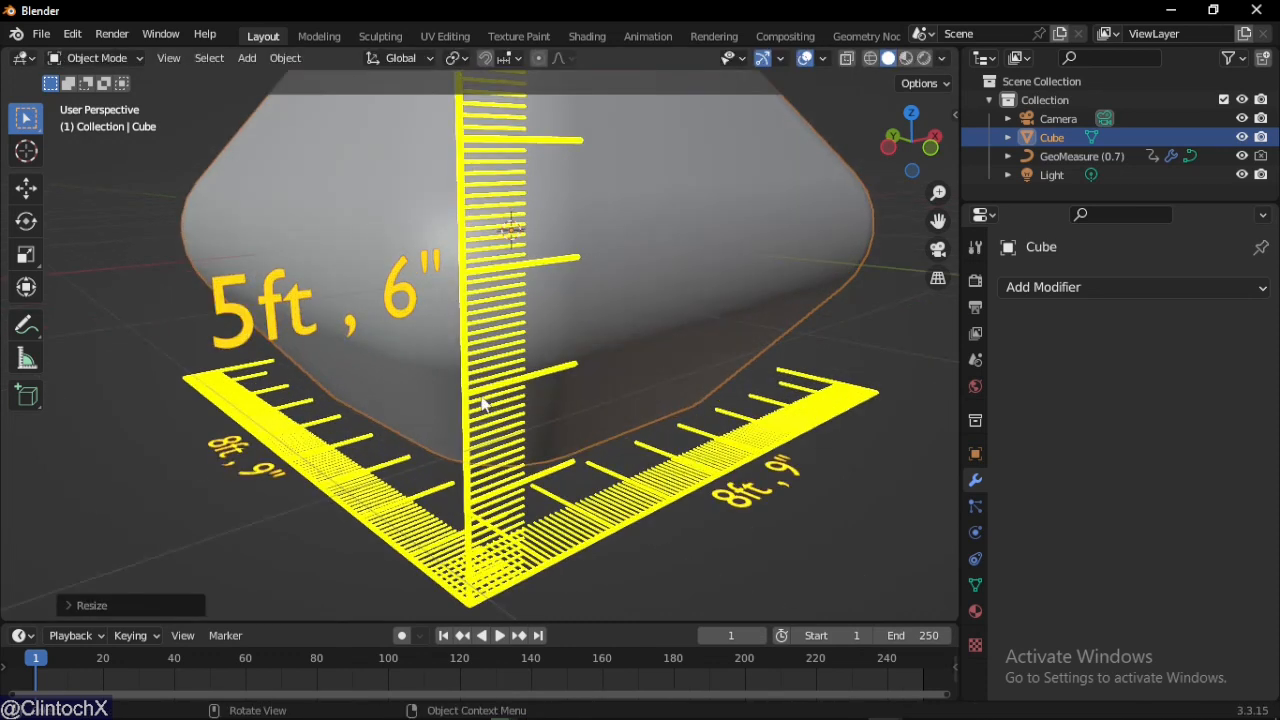
- Select the GeoMeasure object and pin its modifier settings so they stay displayed
click(839, 526)
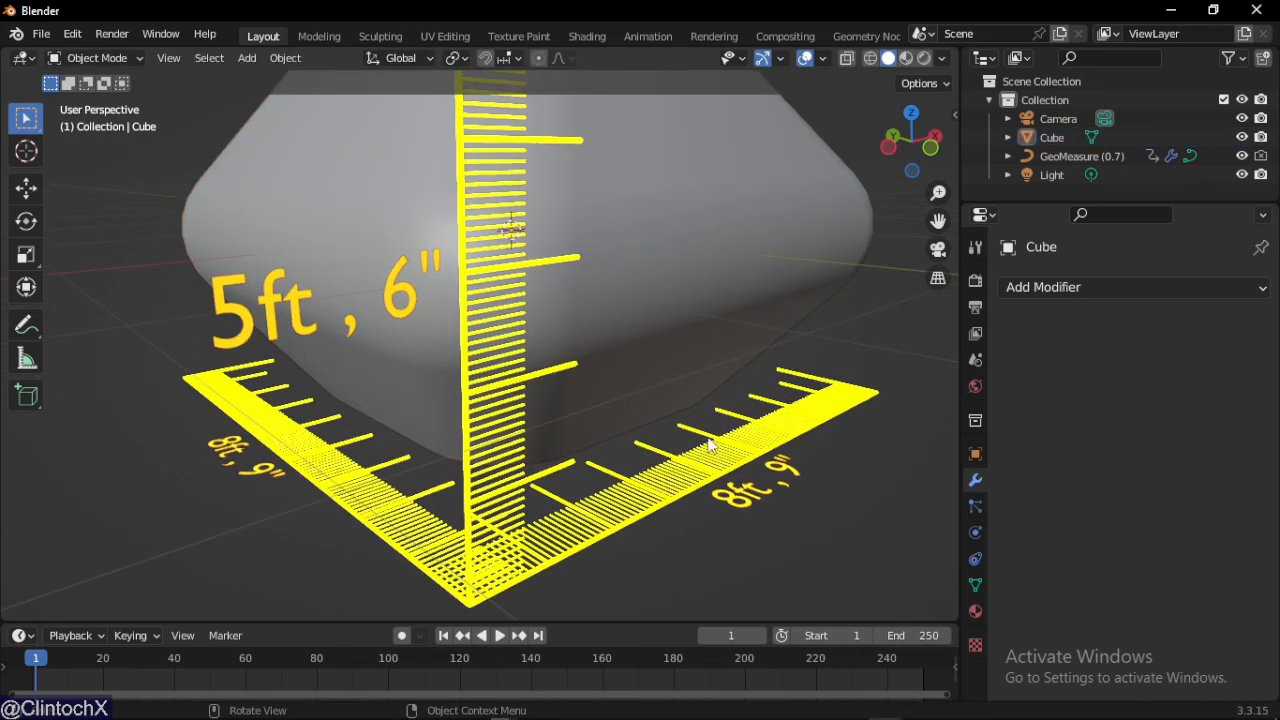
click(680, 355)
click(680, 355)
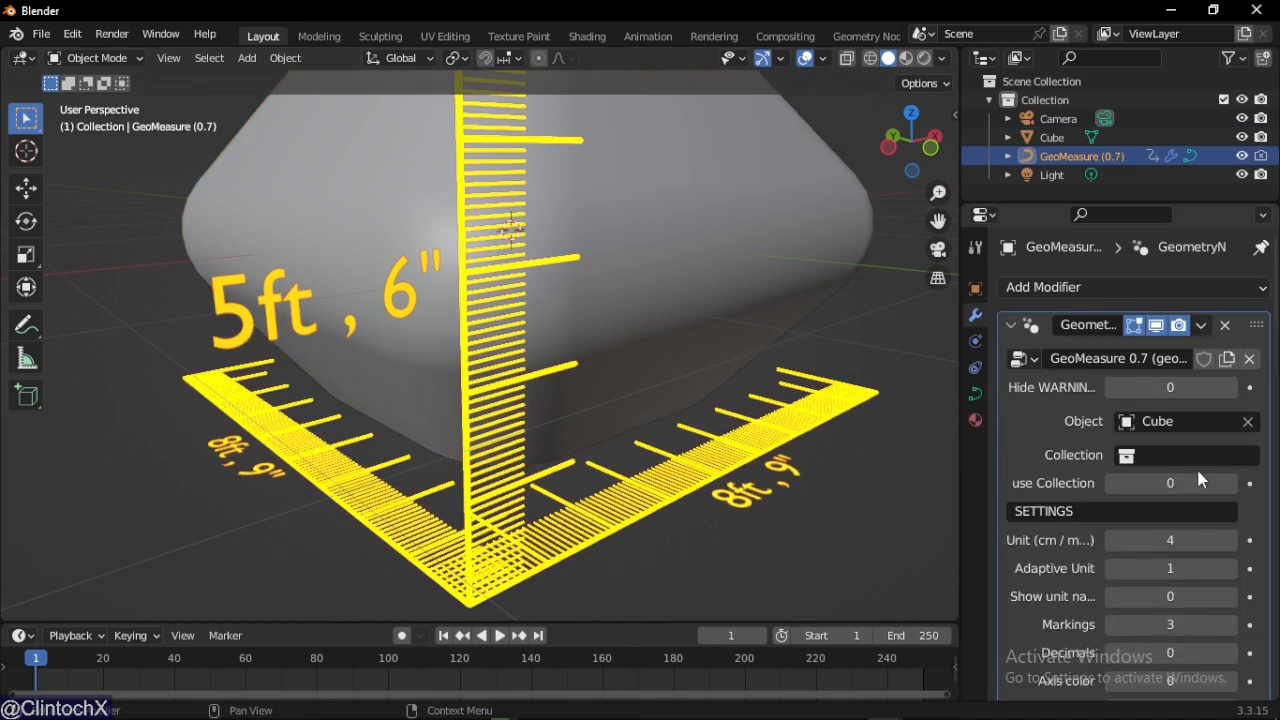
- Set the ruler's Decimals to 2 in the GeoMeasure modifier
scroll(1195, 484, down, 2)
mouse_move(1182, 494)
mouse_down()
mouse_move(1145, 494)
mouse_move(1188, 494)
mouse_up()
drag(1171, 578, 1200, 578)
scroll(620, 340, down, 2)
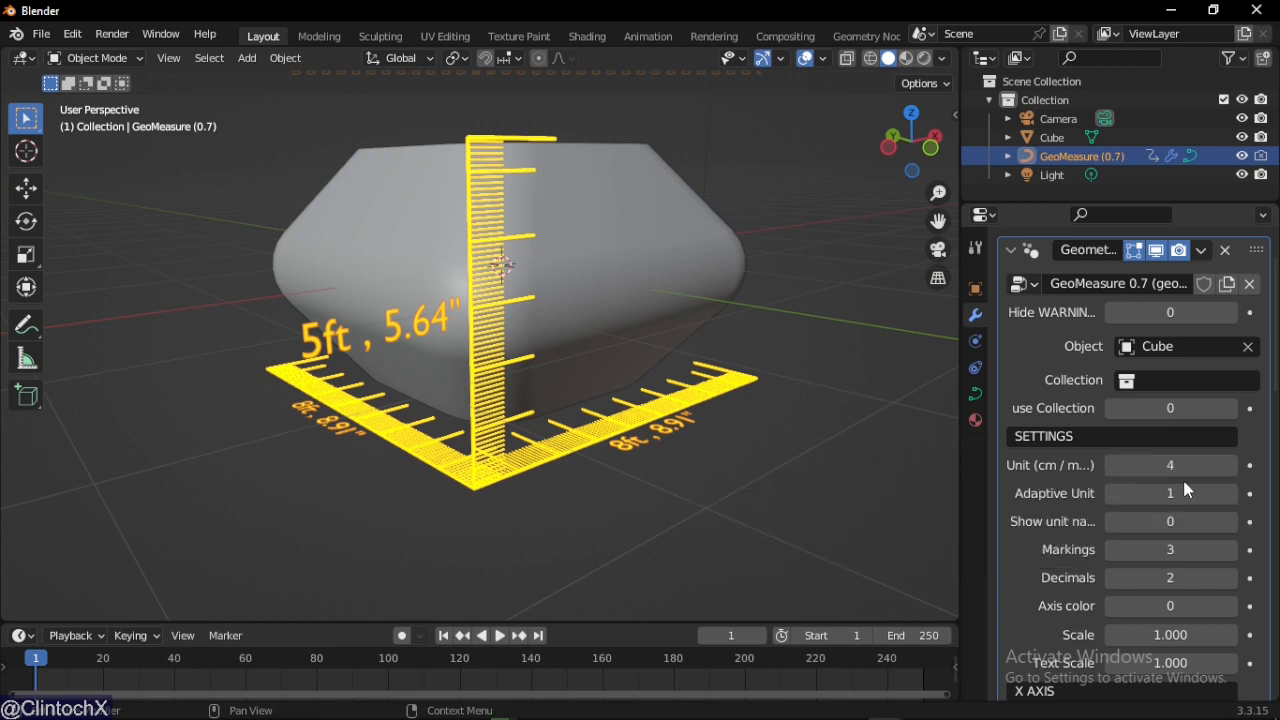
- Set Show unit name to 1 so the ruler labels spell out their units
mouse_move(1177, 491)
mouse_down()
mouse_move(1160, 491)
mouse_move(1178, 491)
mouse_up()
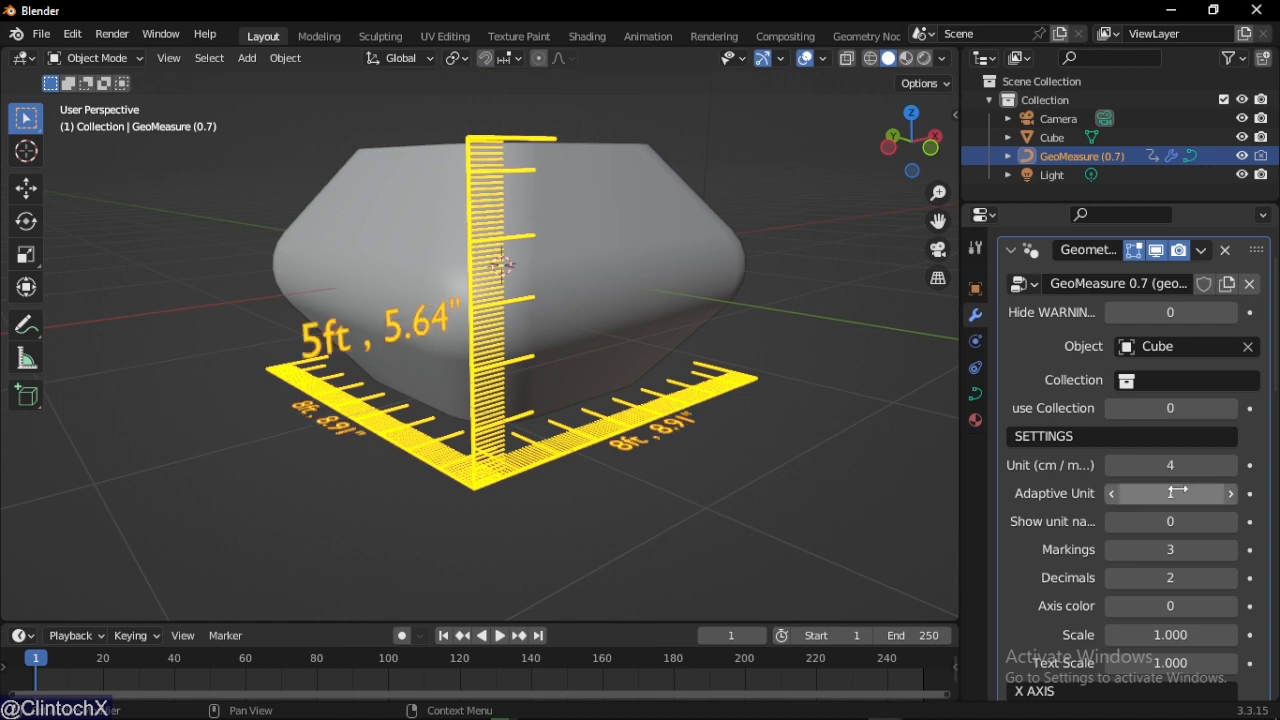
scroll(1188, 520, down, 2)
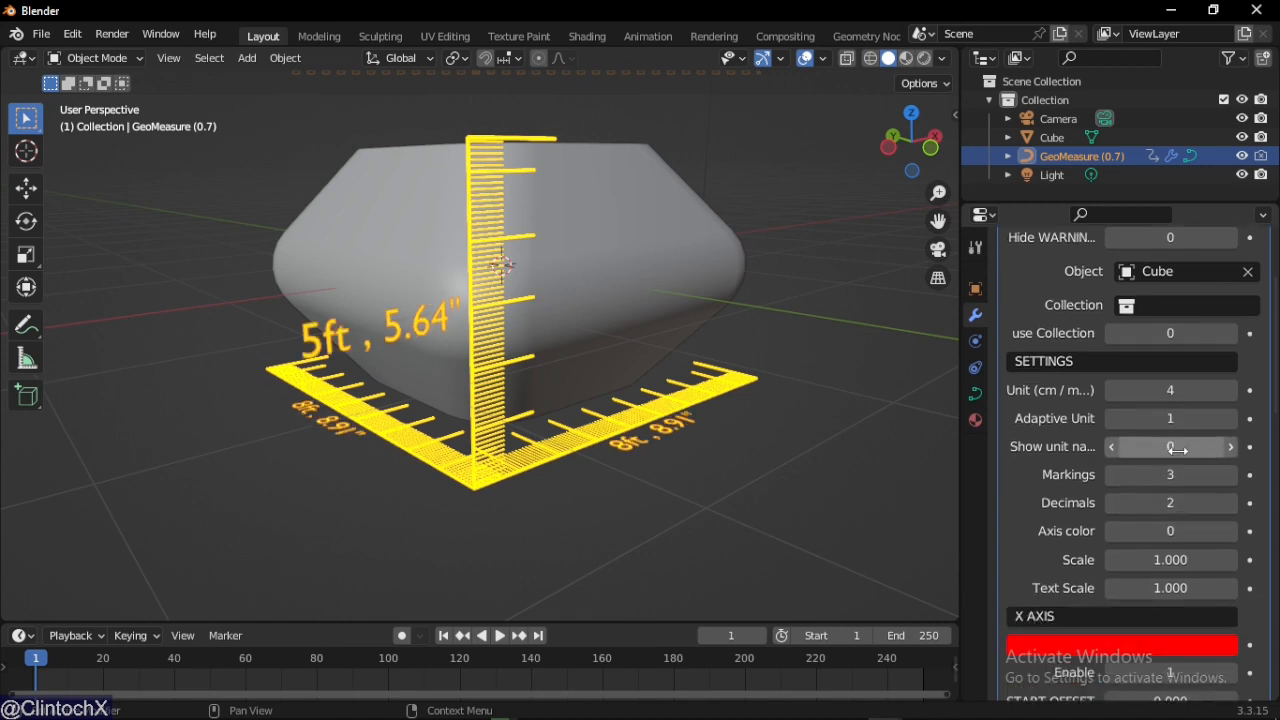
drag(1170, 447, 1186, 447)
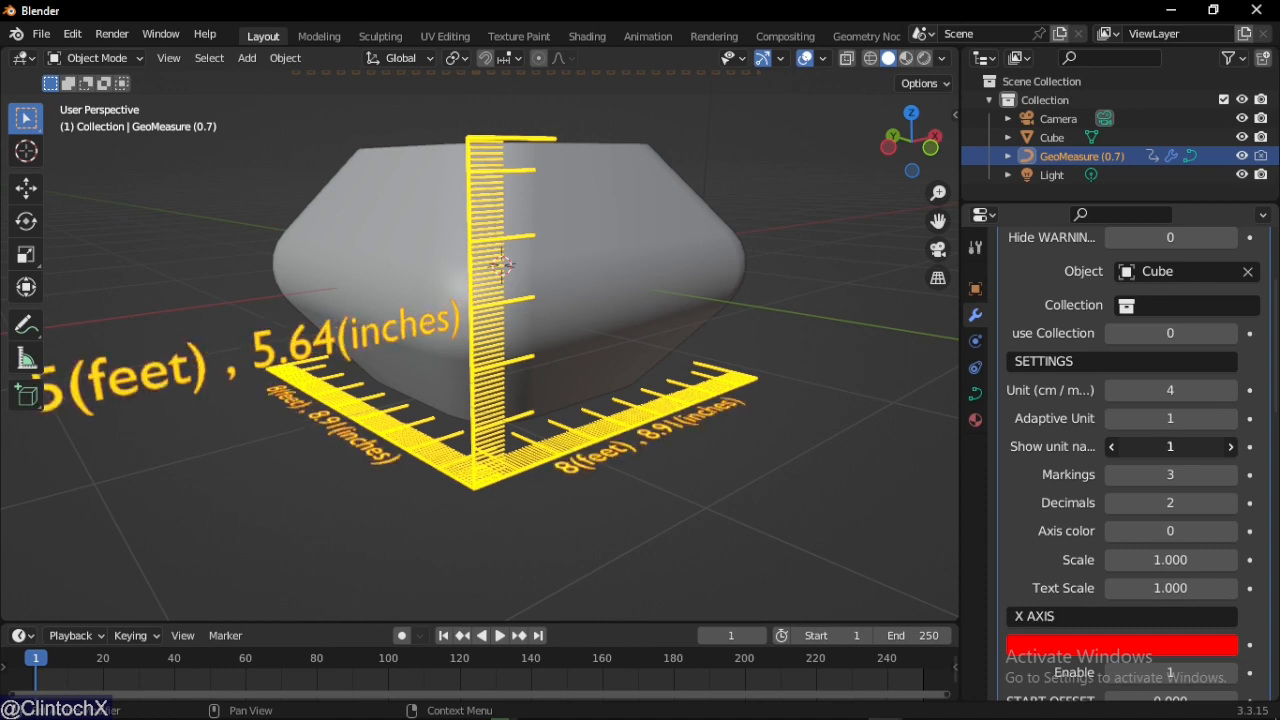
- Set Show unit name to 0 and Markings to 2 in the GeoMeasure modifier
drag(1186, 447, 1171, 478)
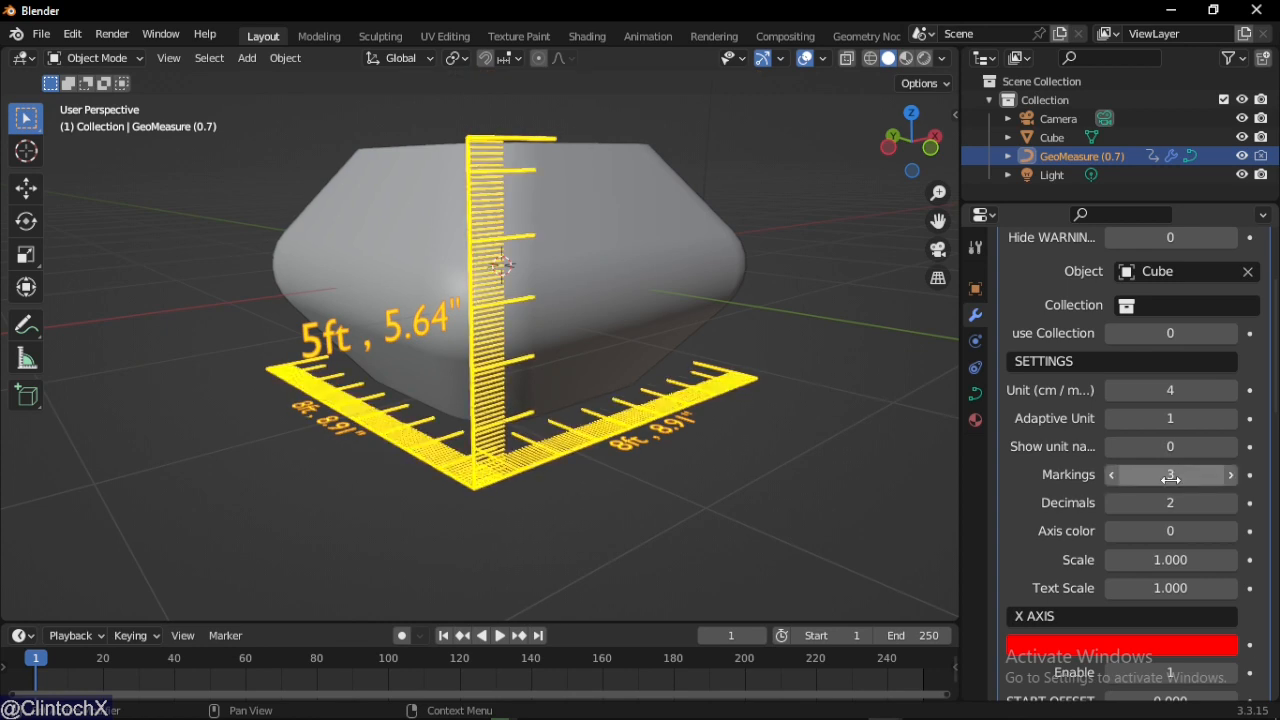
click(1111, 475)
mouse_move(1108, 503)
mouse_down()
mouse_move(1262, 503)
mouse_move(1096, 503)
mouse_move(1262, 503)
mouse_move(1111, 503)
mouse_up()
- Set Axis color to 1 so each ruler axis gets its own color, and deselect the ruler
drag(1183, 529, 1206, 529)
click(720, 462)
mouse_move(547, 389)
middle_down()
mouse_move(683, 434)
mouse_move(538, 392)
middle_up()
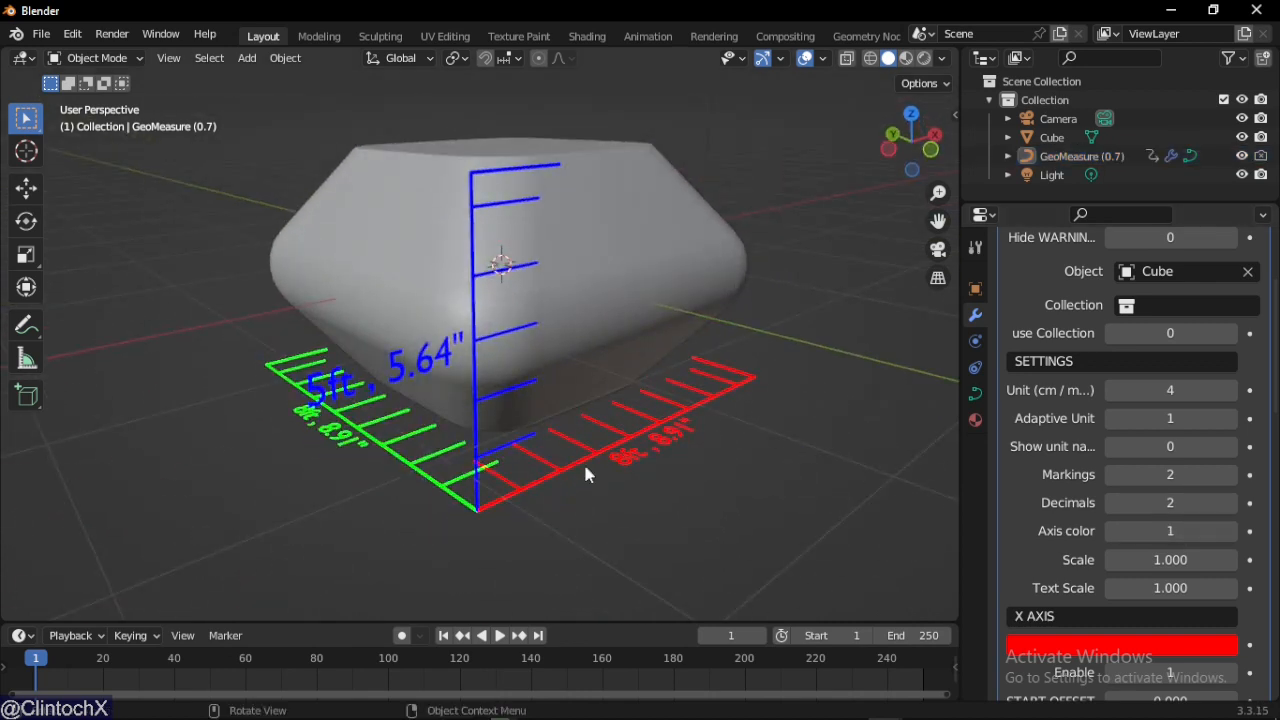
- Try a Text Scale of 0.740 for the ruler labels and reset it to its default
scroll(1170, 446, down, 2)
drag(1170, 484, 1173, 518)
right_click(1170, 490)
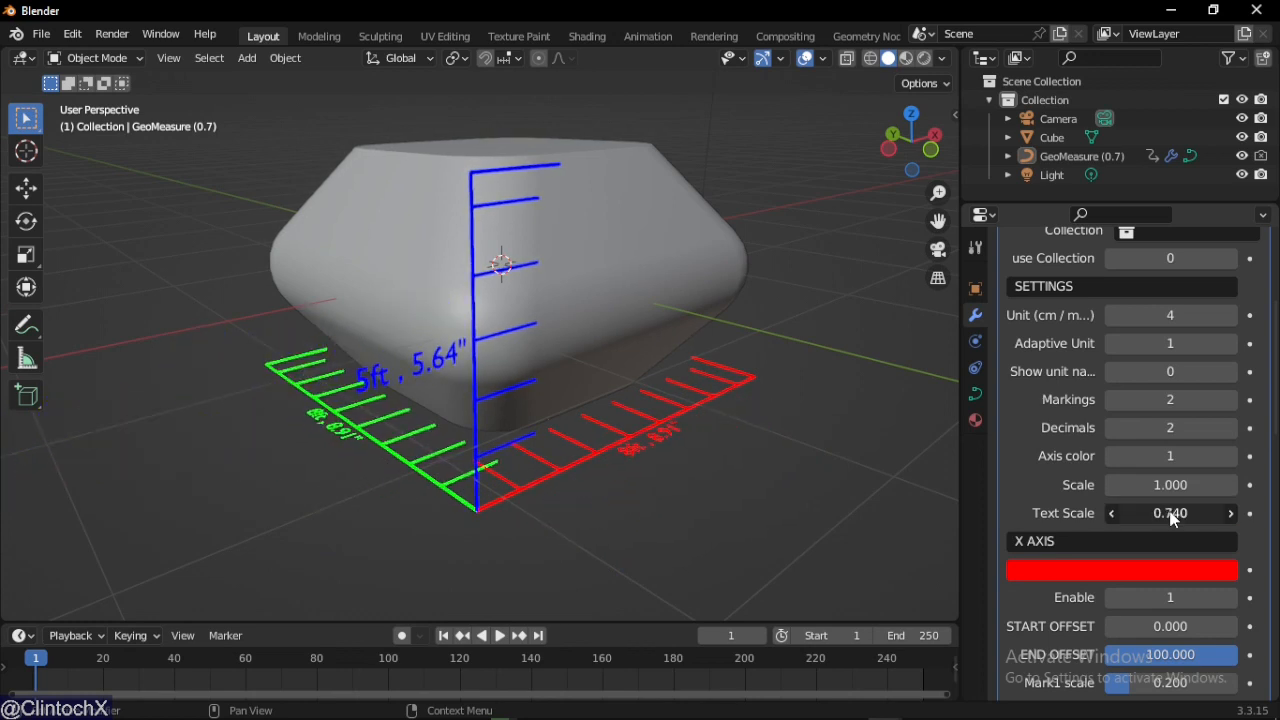
key(BackSpace)
- Examine the ruler's X axis options, including Enable, start and end offsets and mark scales, alongside the model
scroll(1068, 552, down, 3)
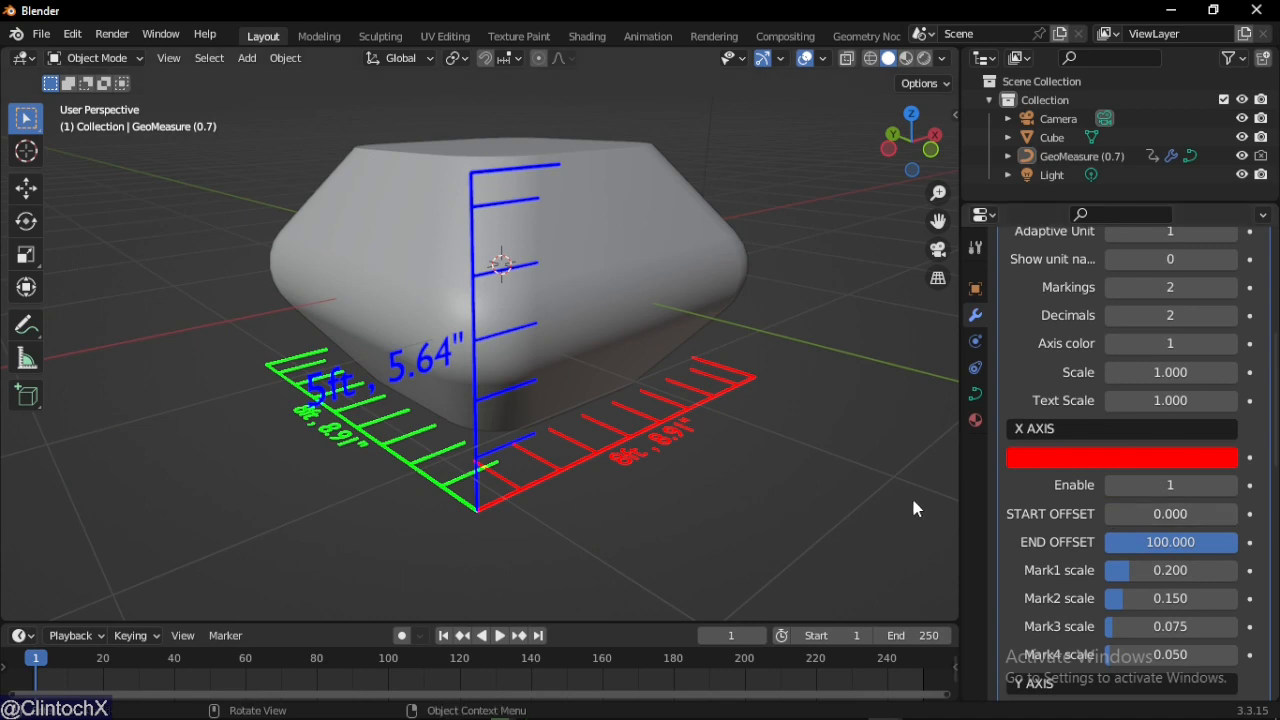
scroll(773, 434, up, 1)
middle_drag(757, 418, 717, 403)
scroll(717, 403, up, 1)
scroll(684, 446, down, 1)
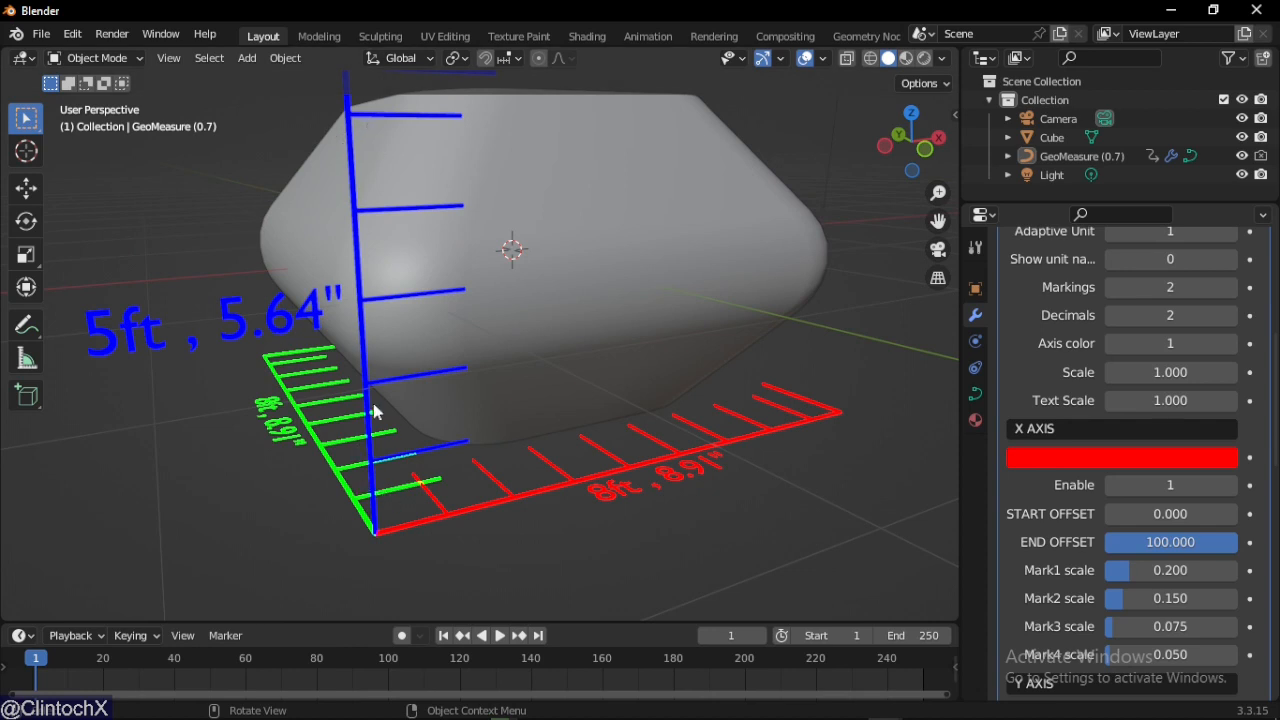
middle_drag(240, 363, 329, 414)
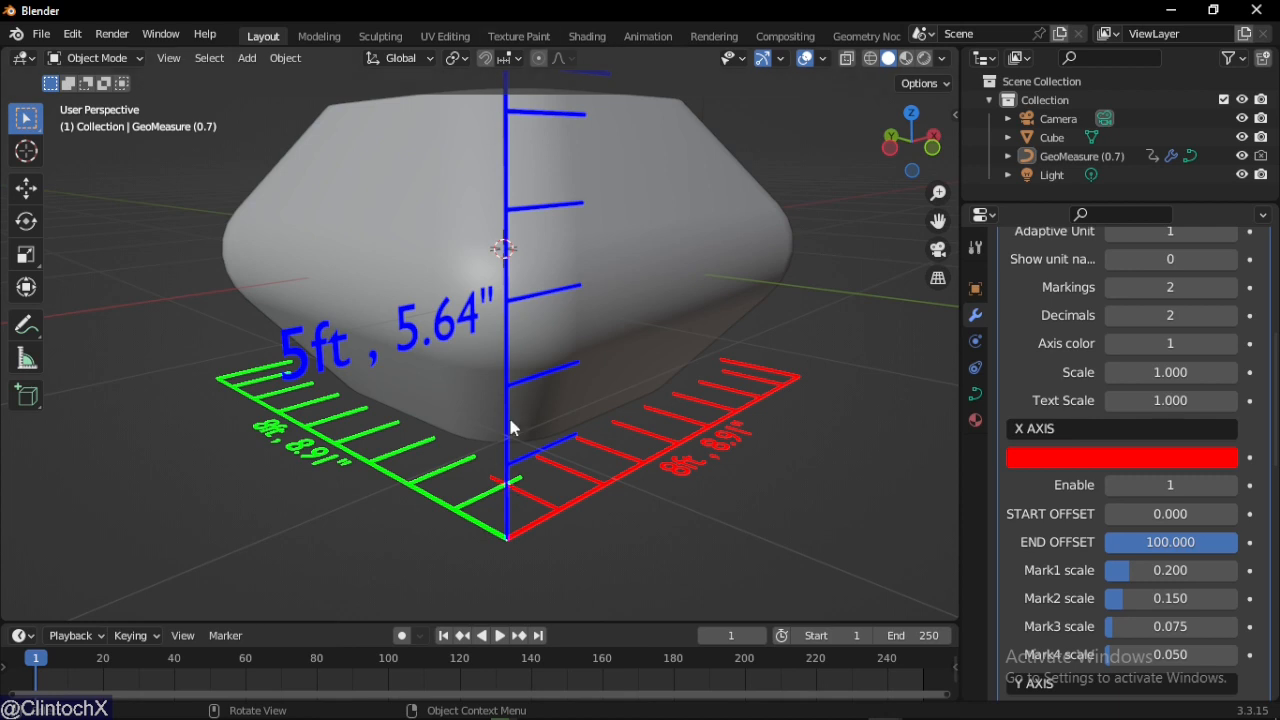
drag(1148, 488, 1236, 545)
middle_drag(786, 489, 762, 488)
drag(1170, 572, 1126, 592)
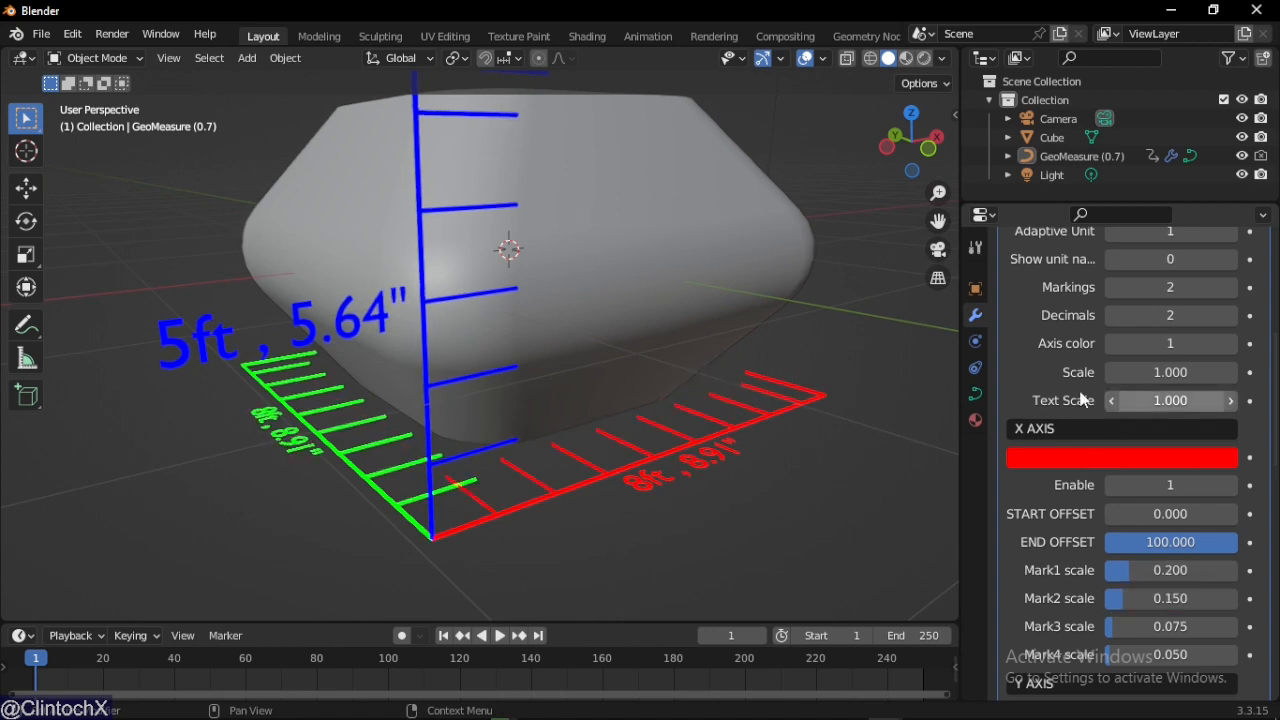
- Look through the Y axis, Z axis, curve guide, ruler curve and circle curve settings of the modifier
middle_drag(850, 450, 787, 455)
scroll(1165, 530, down, 7)
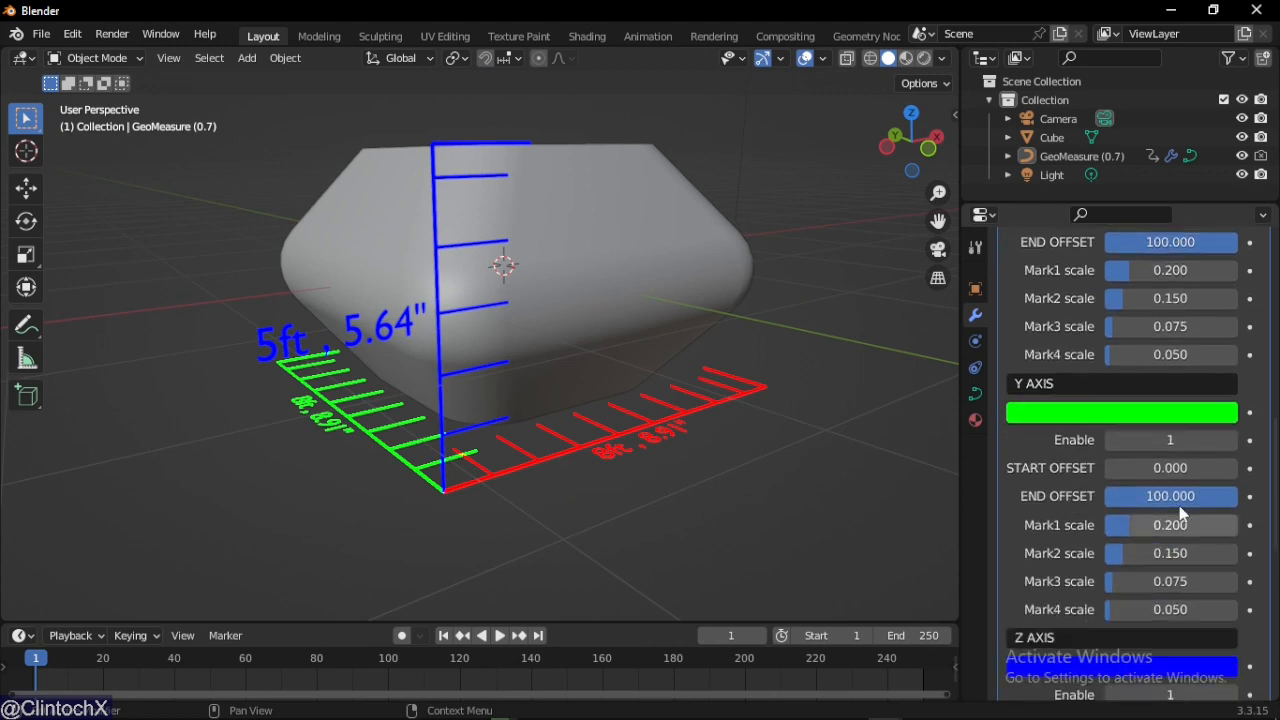
scroll(1165, 440, down, 5)
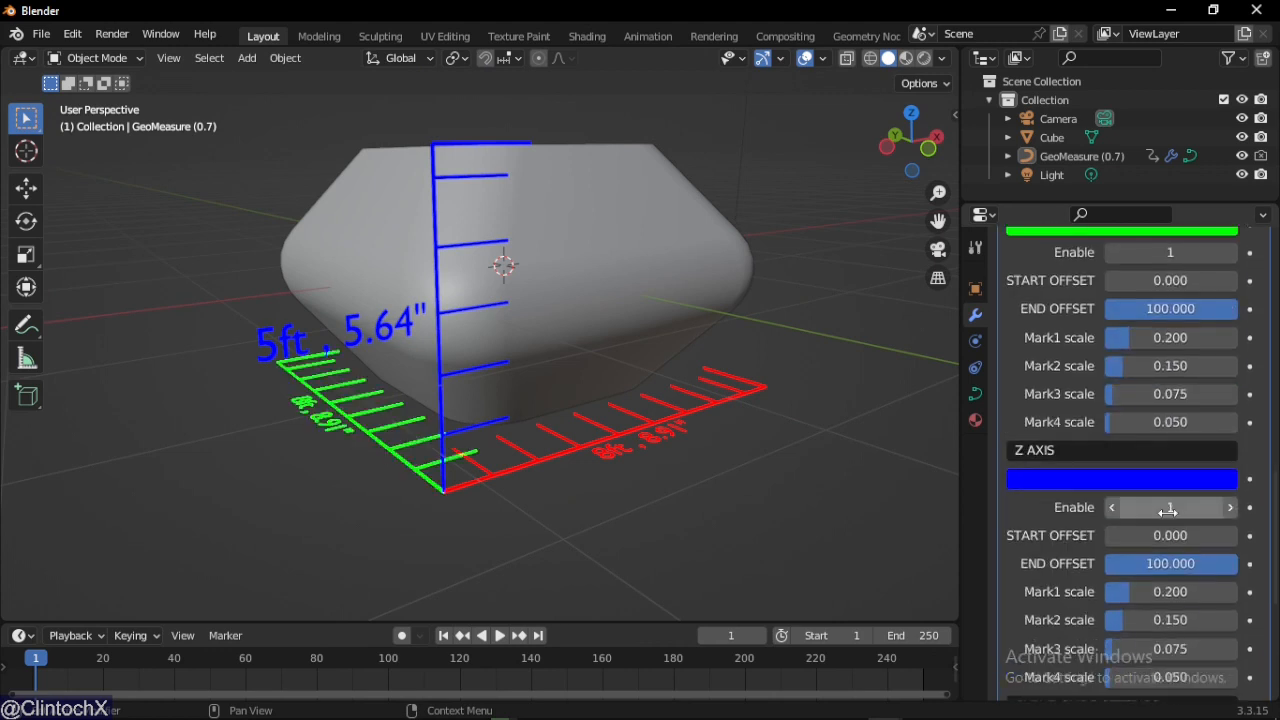
mouse_move(1165, 507)
mouse_down()
mouse_move(1140, 507)
mouse_move(1165, 507)
mouse_up()
scroll(1100, 457, down, 5)
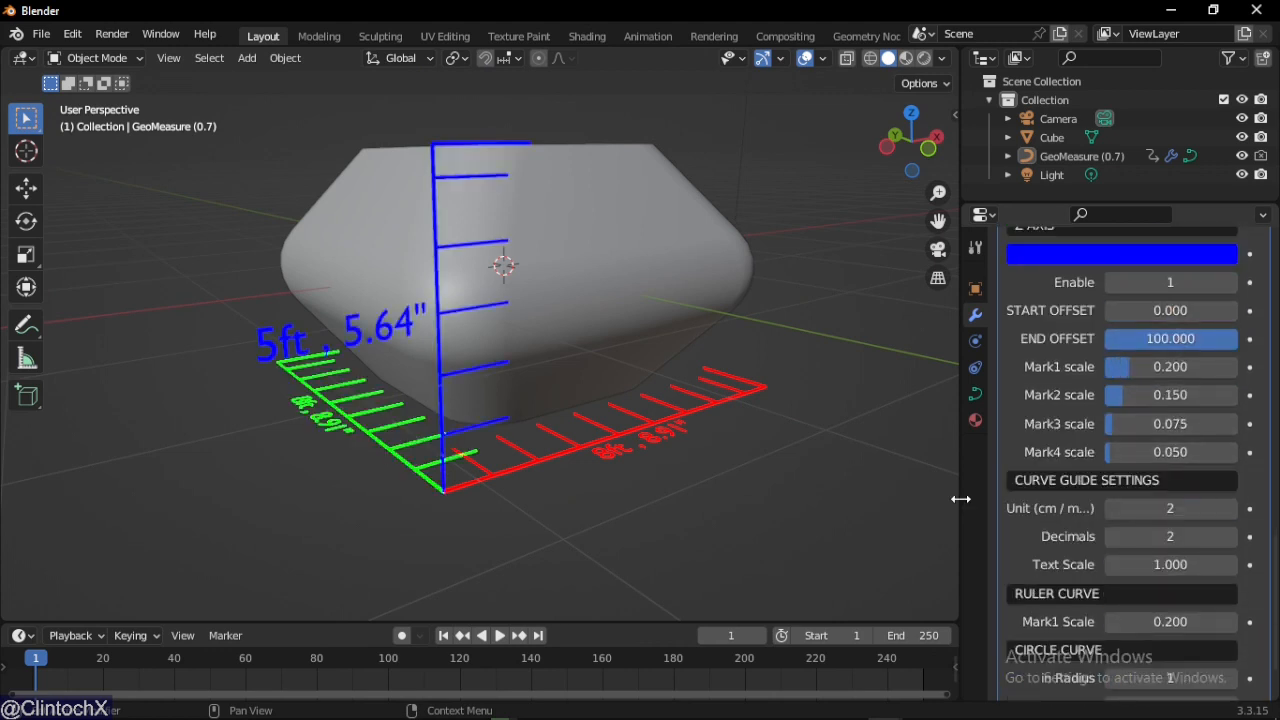
scroll(1092, 548, down, 2)
middle_drag(930, 455, 867, 455)
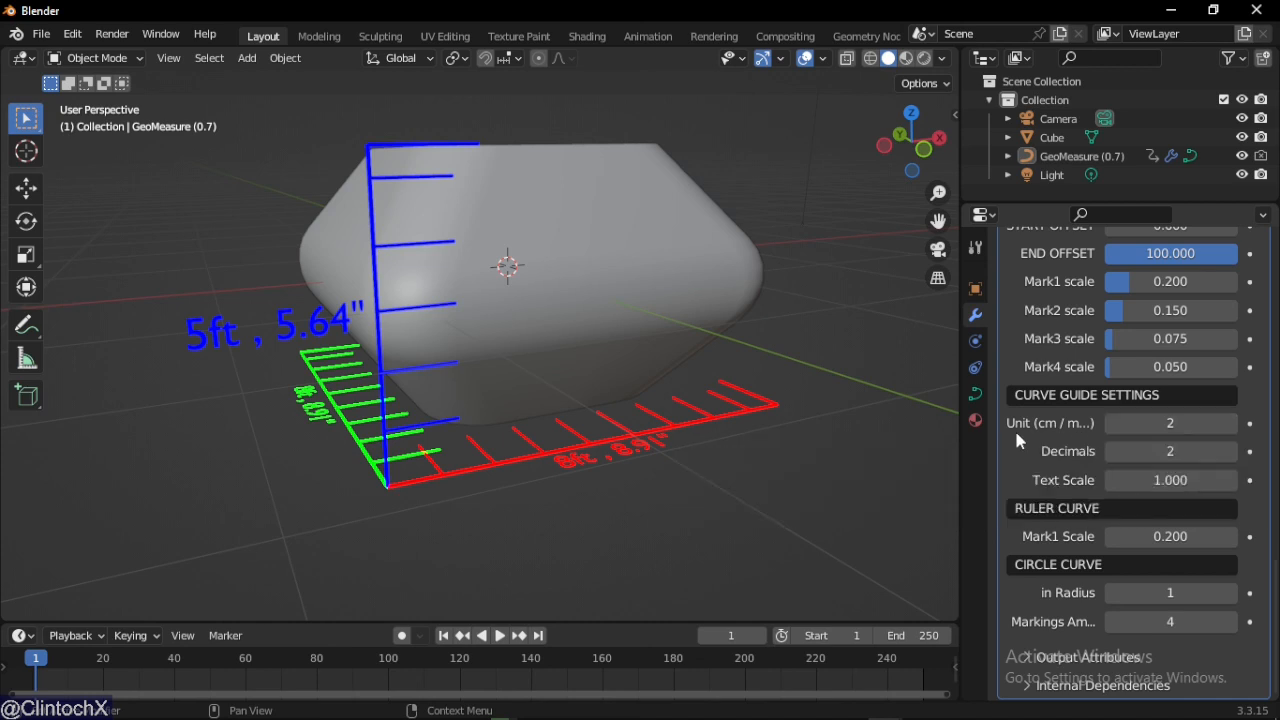
click(731, 422)
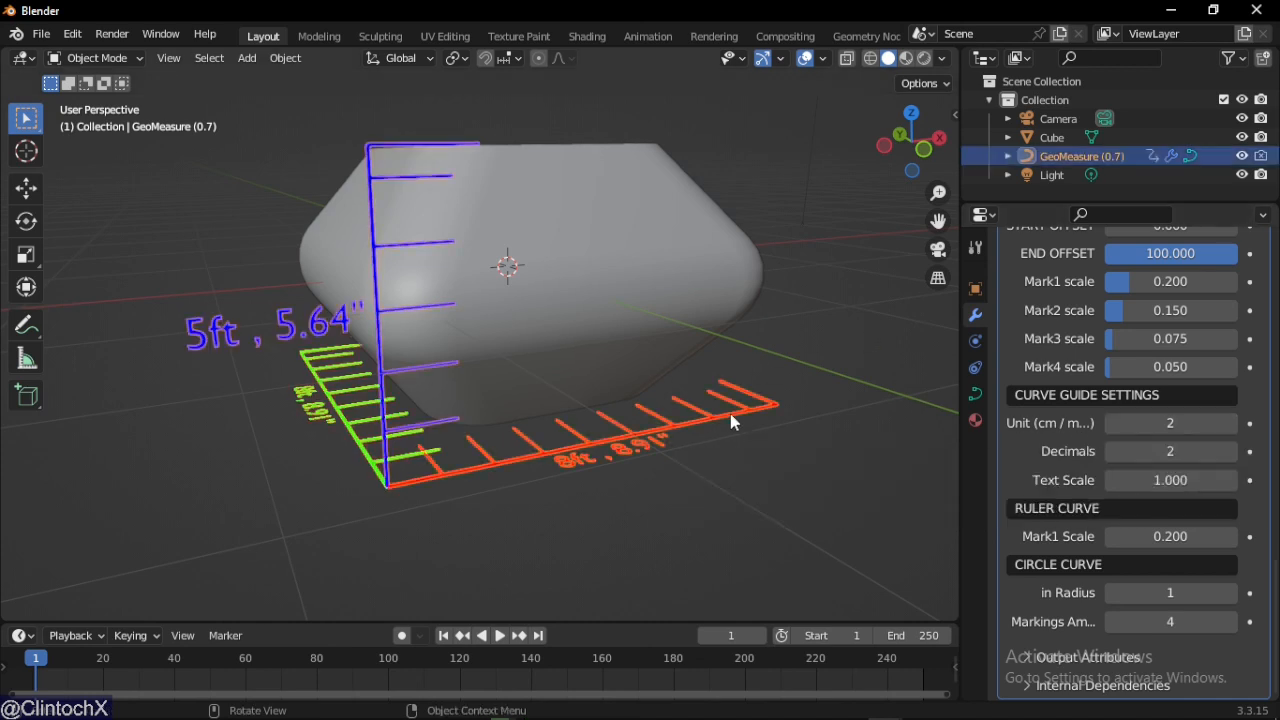
key(ctrl+Tab)
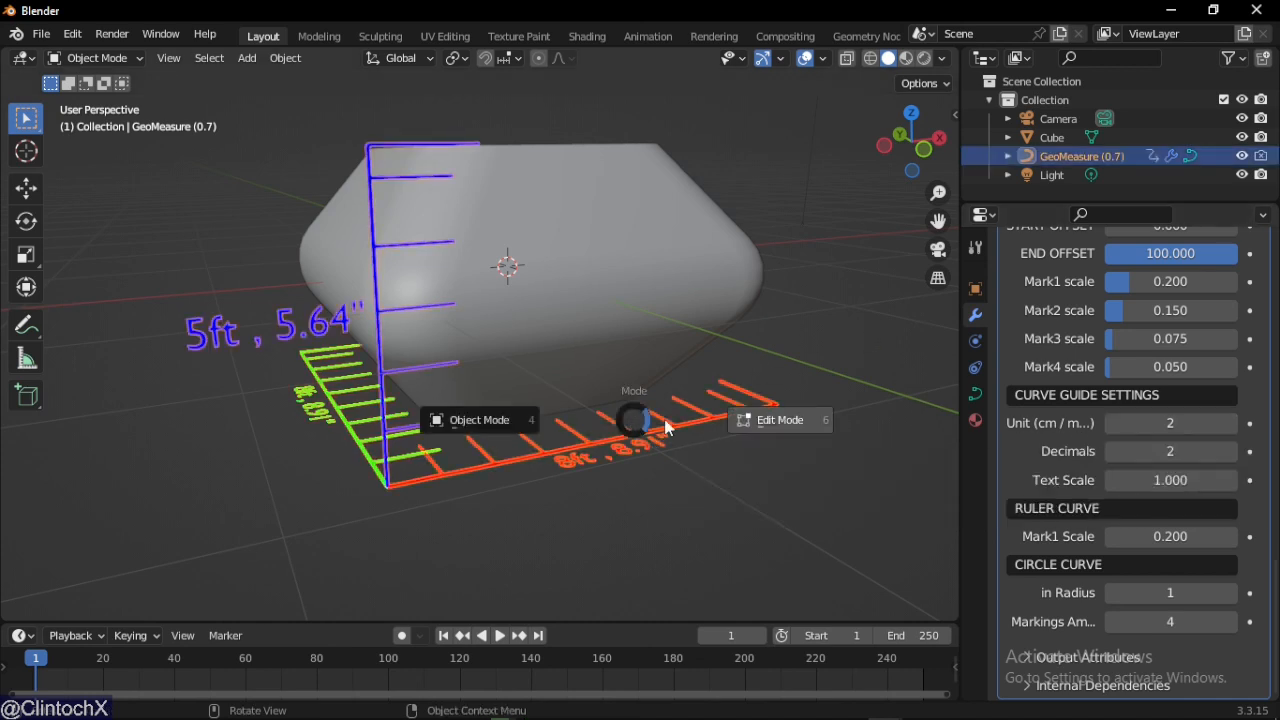
click(787, 425)
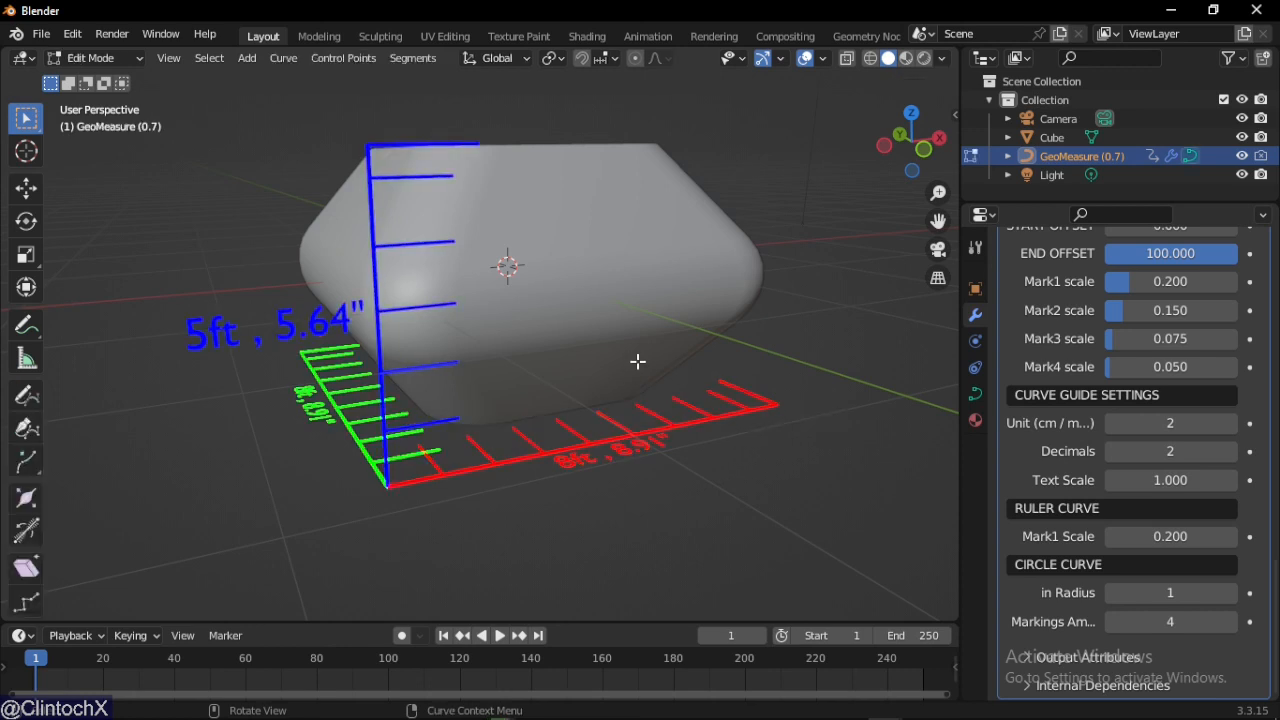
middle_drag(620, 361, 600, 392)
key(Tab)
- Try to move the GeoMeasure object along the Y axis
key(g)
key(y)
click(656, 312)
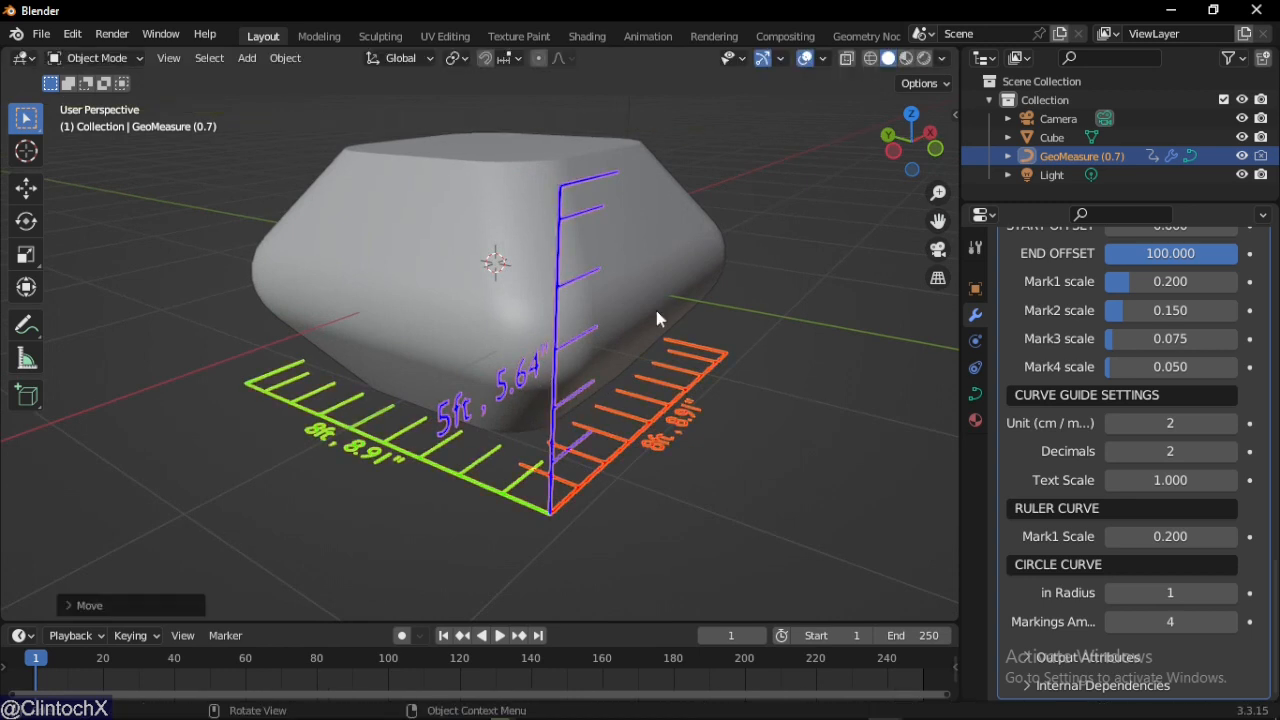
right_click(656, 318)
- Move the cube along the Y axis by about 1.8 m, away from the world origin
click(671, 305)
click(684, 326)
key(g)
key(y)
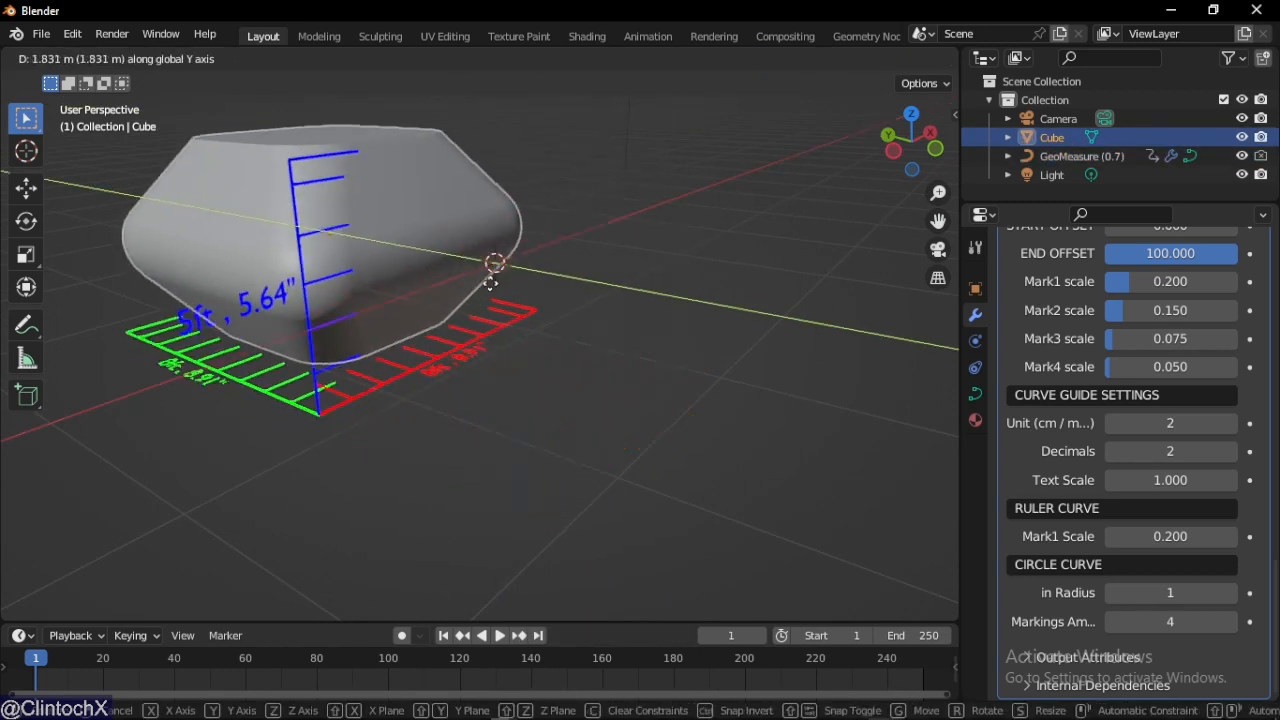
click(477, 252)
shift+middle_drag(477, 250, 659, 344)
scroll(650, 345, up, 2)
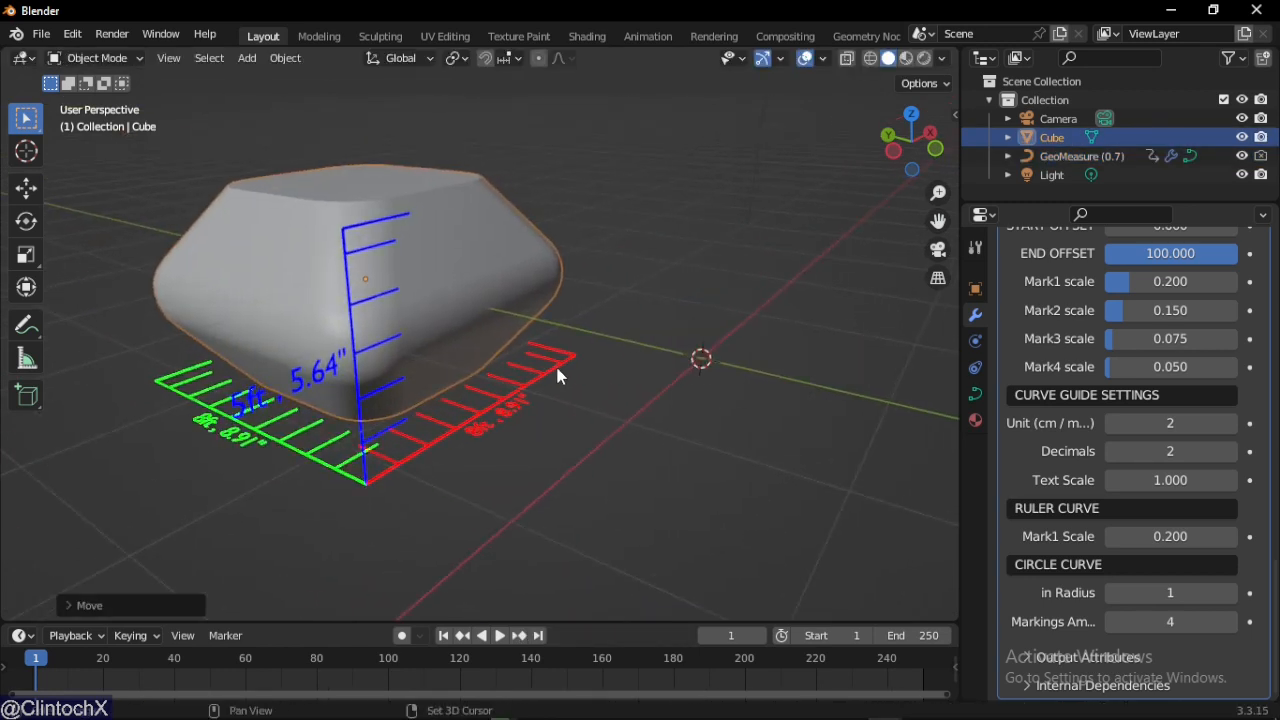
- Enter Edit Mode on the GeoMeasure object and add a Bezier curve as a measuring guide
click(465, 401)
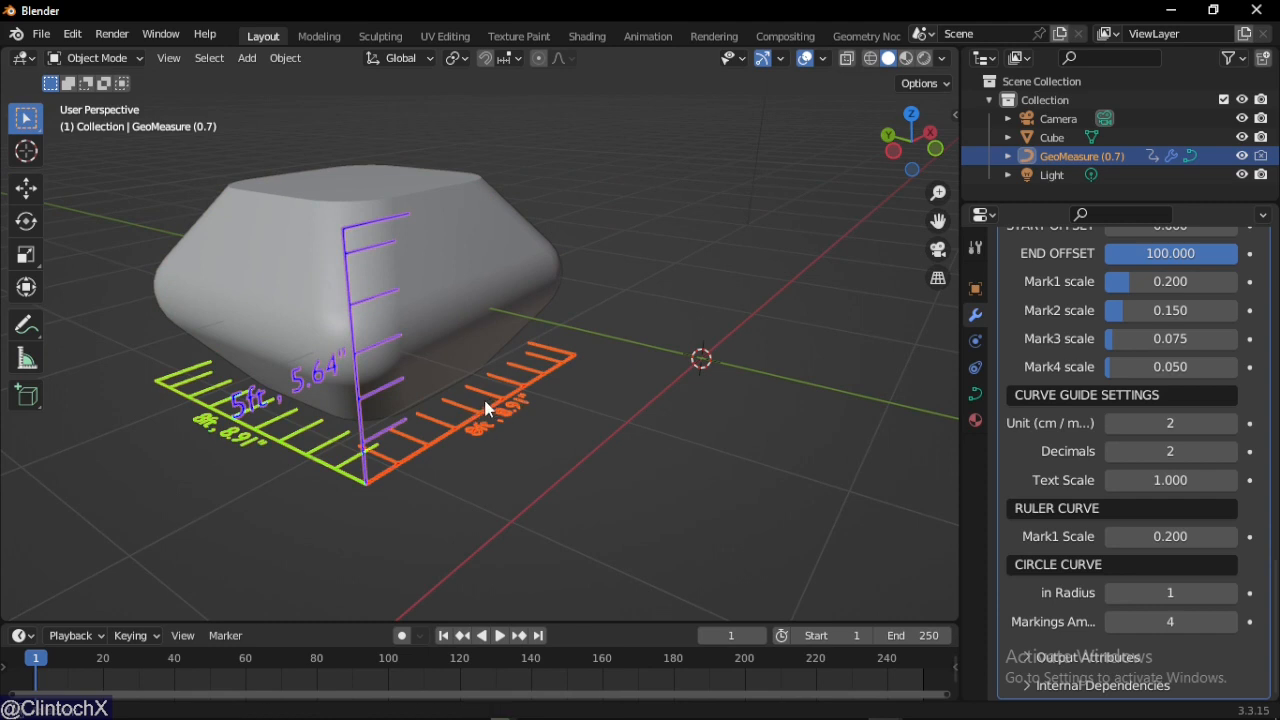
mouse_move(470, 410)
middle_down()
mouse_move(464, 390)
mouse_move(476, 415)
middle_up()
key(ctrl+Tab)
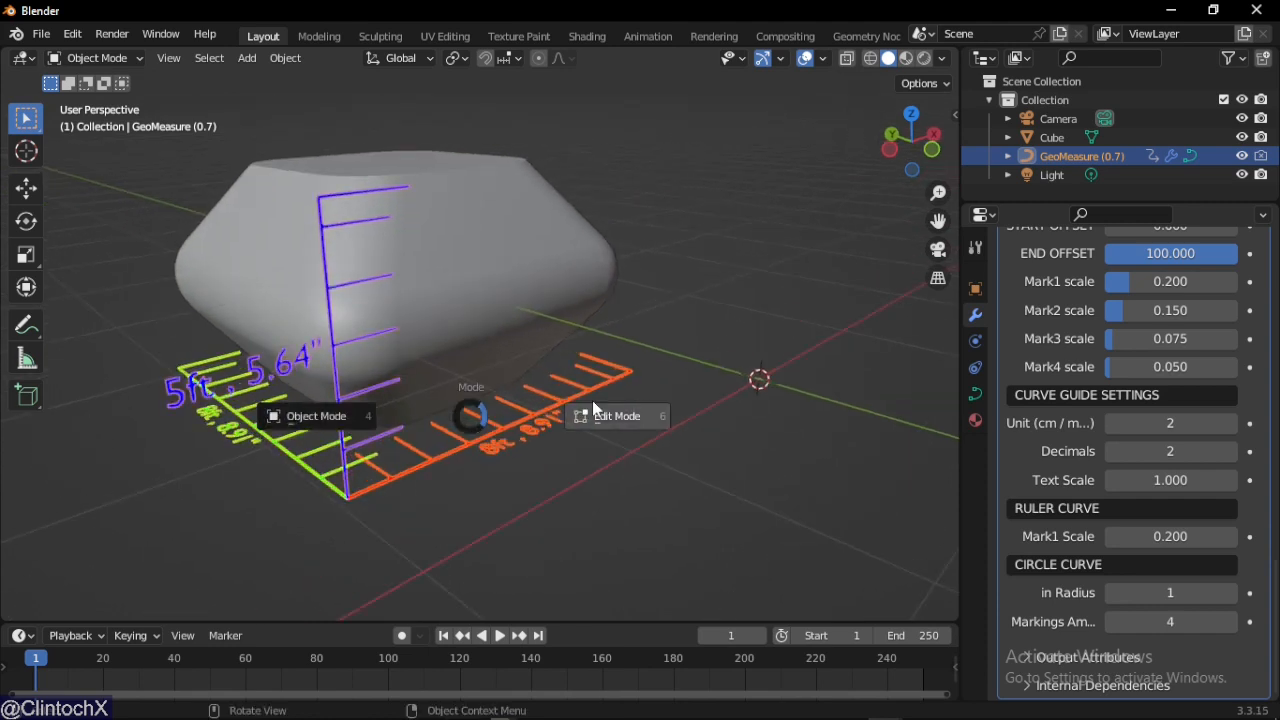
click(613, 415)
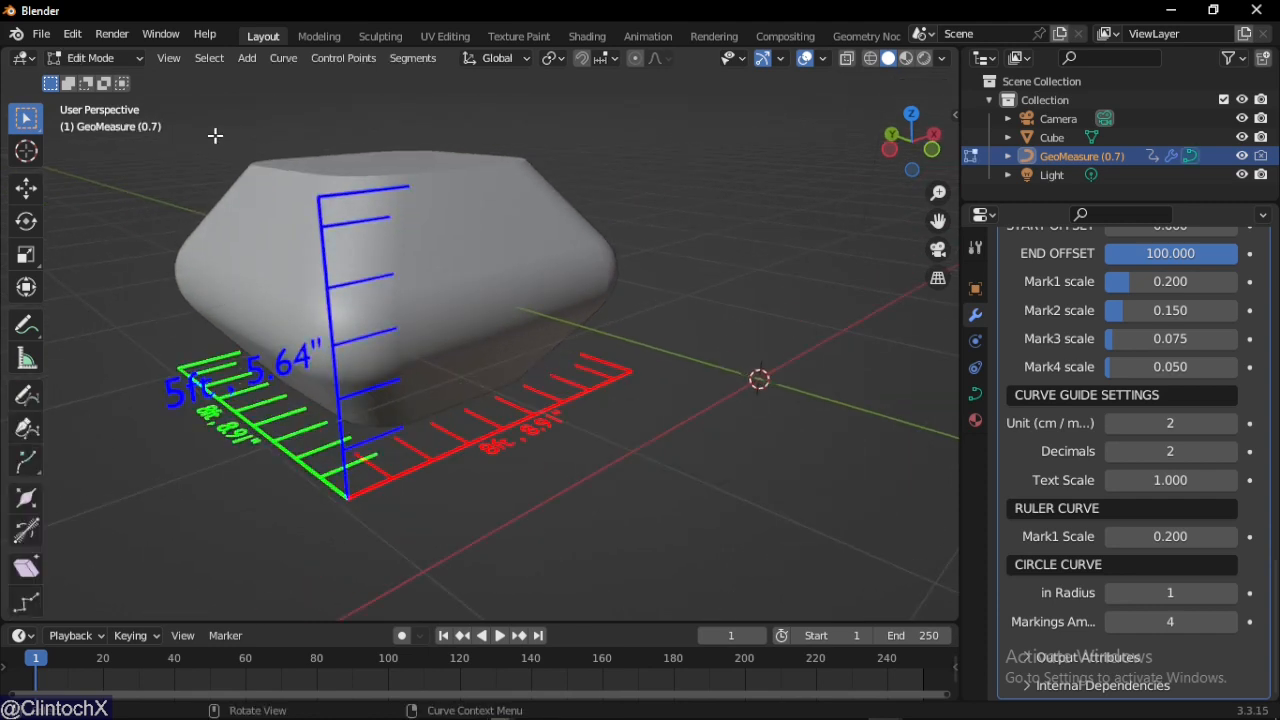
click(114, 58)
click(105, 77)
click(100, 58)
click(100, 97)
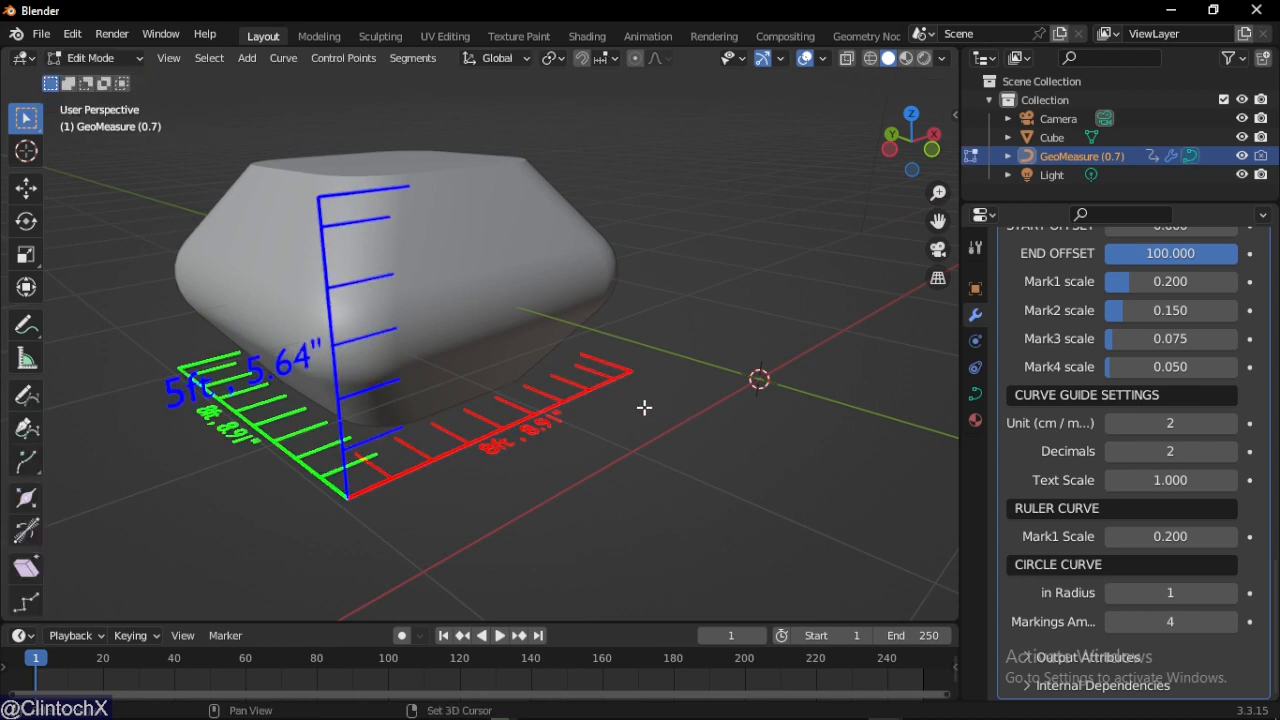
key(shift+a)
click(552, 409)
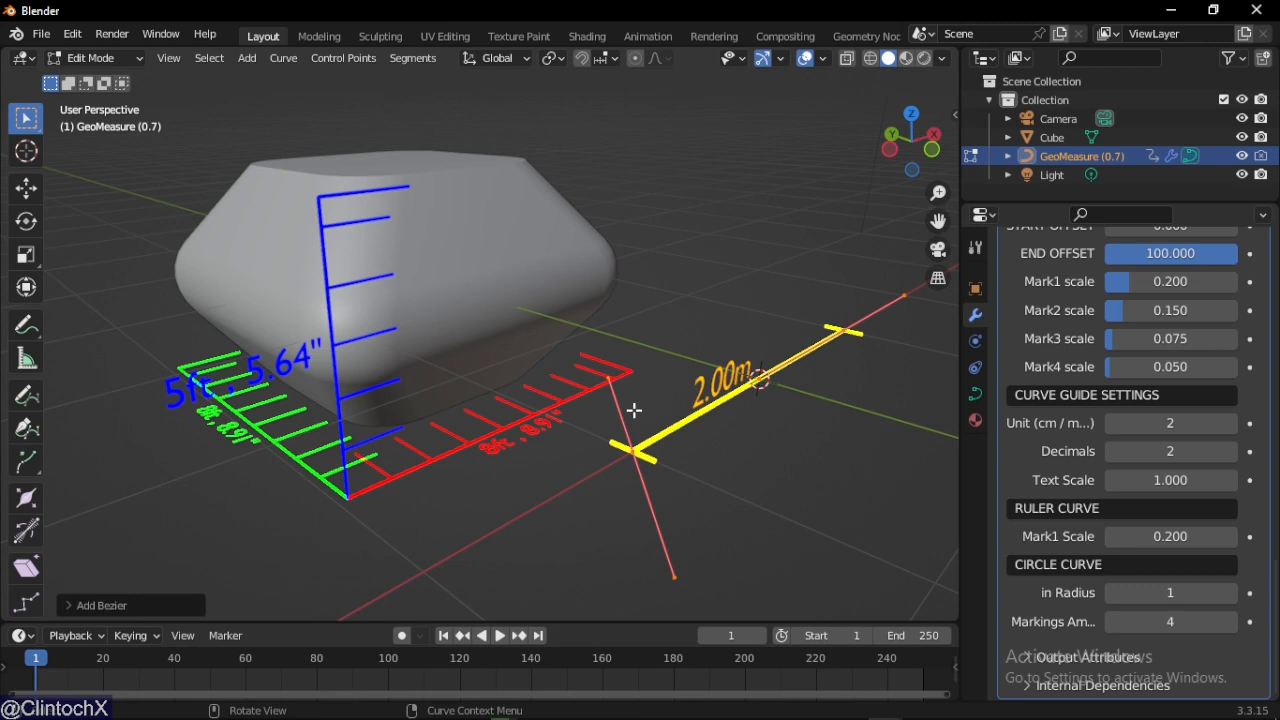
- Move the Bezier guide's near end up beside the top of the cube and shift it along the Y axis
click(633, 446)
key(g)
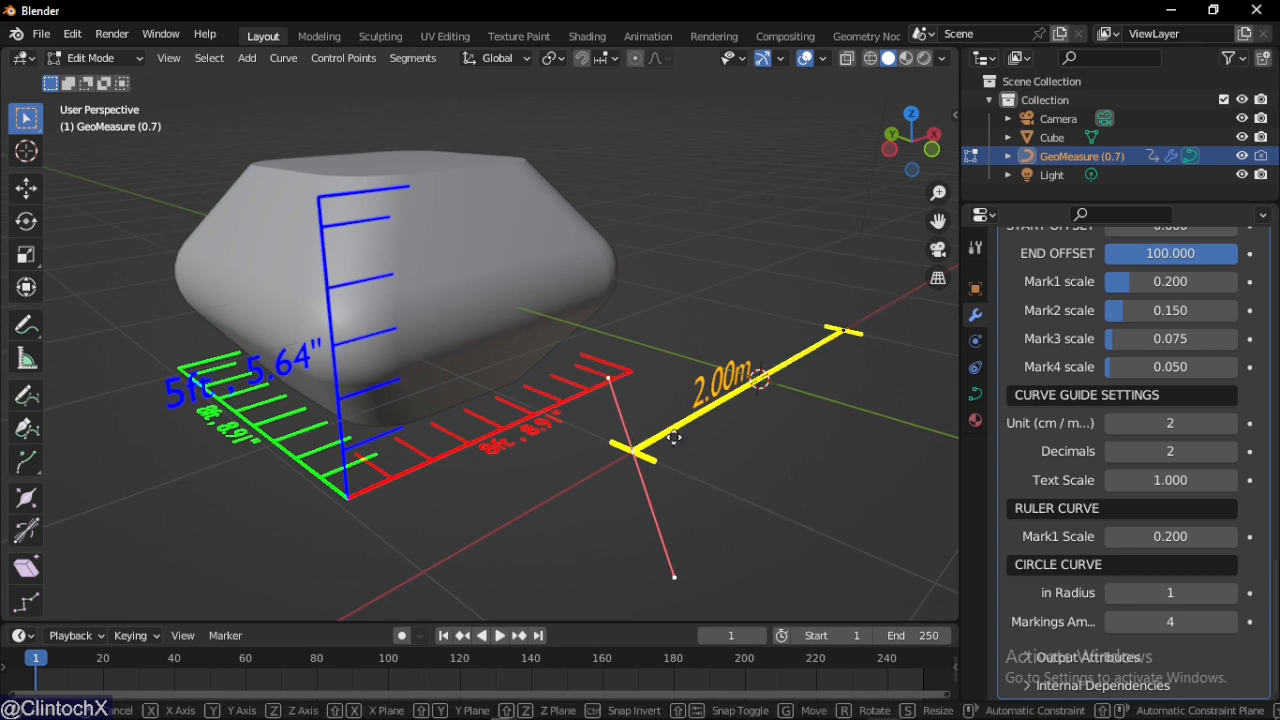
click(420, 178)
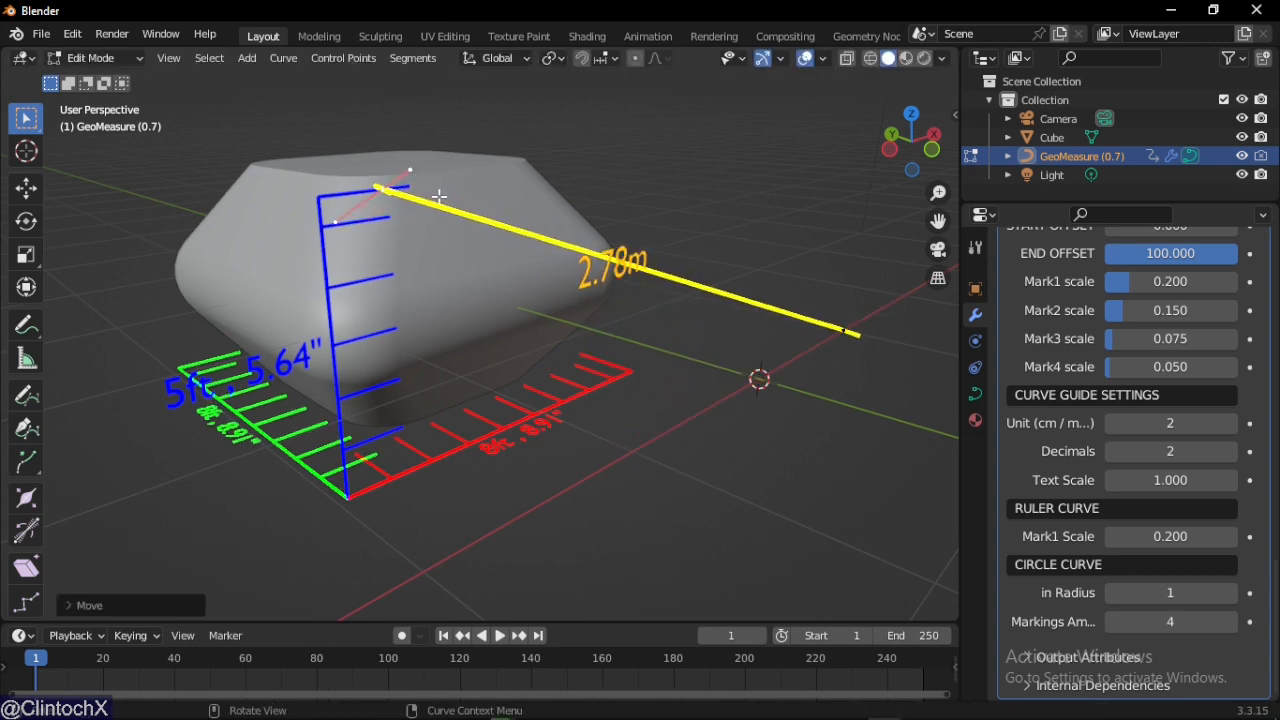
middle_drag(420, 178, 555, 236)
key(g)
key(y)
click(414, 234)
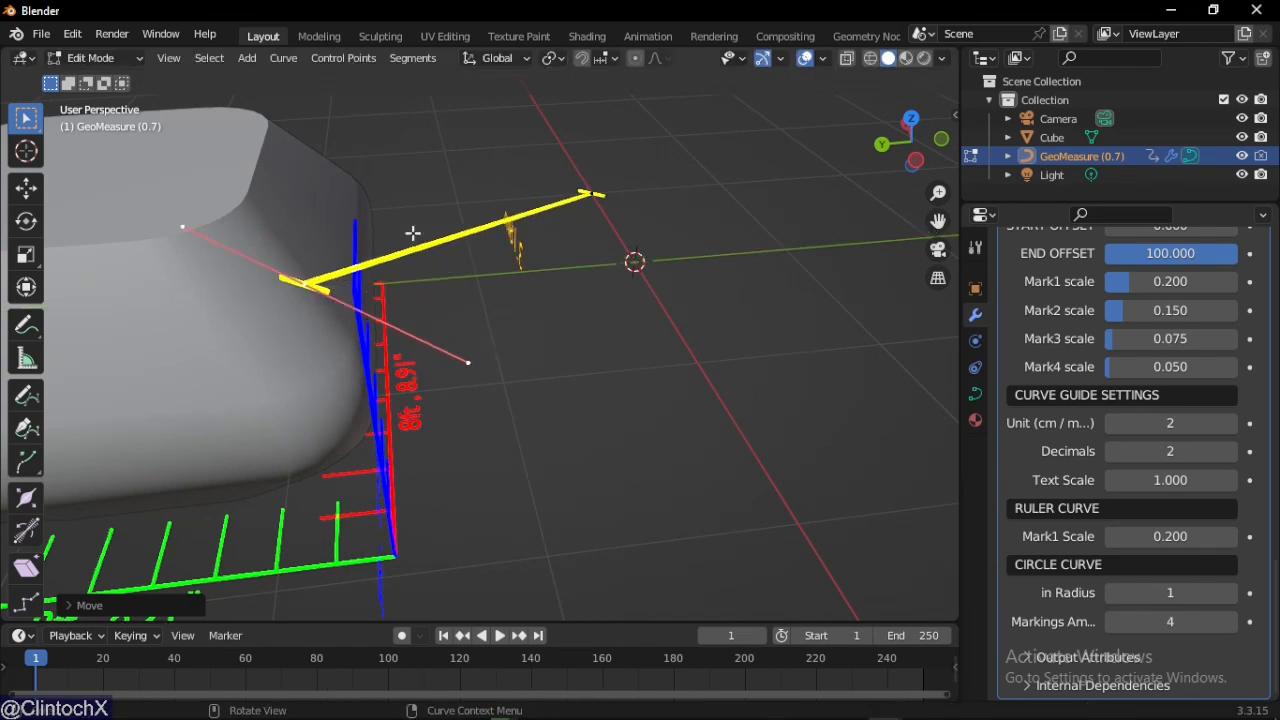
middle_drag(414, 234, 677, 349)
scroll(679, 349, down, 3)
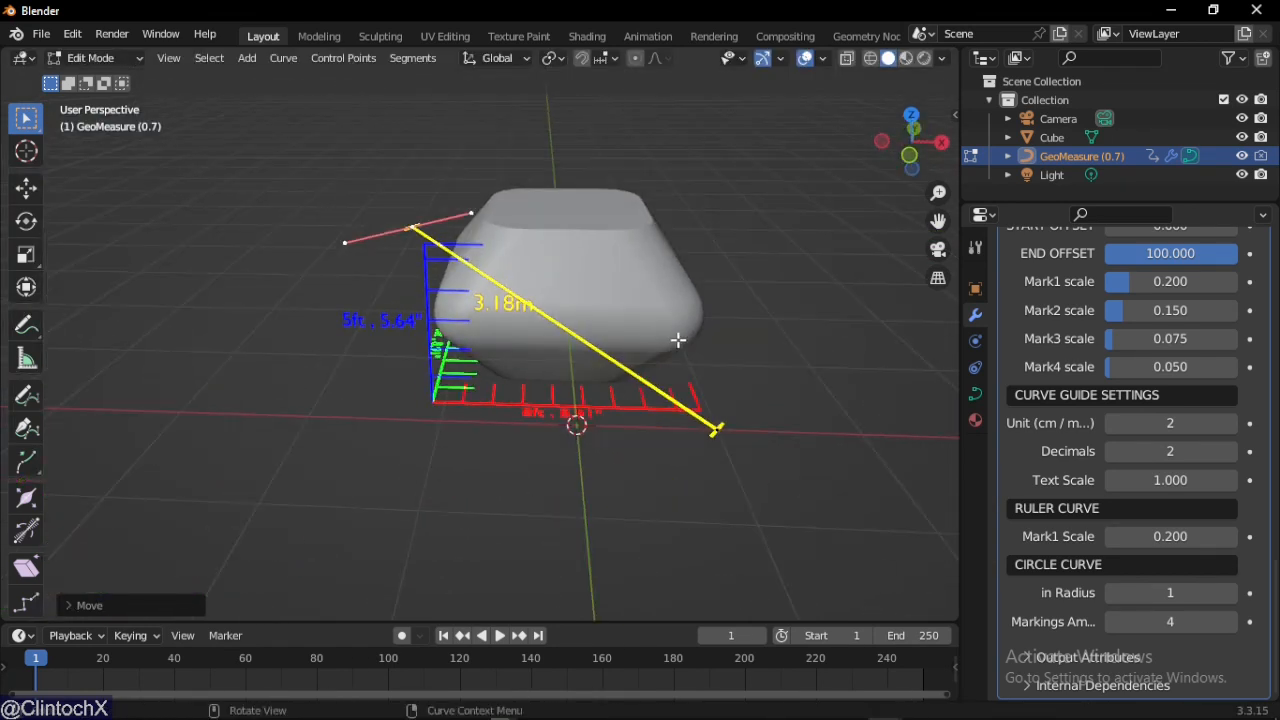
- Reposition the guide's selected end in several moves until it sits at a corner of the cube's top face
middle_drag(722, 432, 563, 380)
key(g)
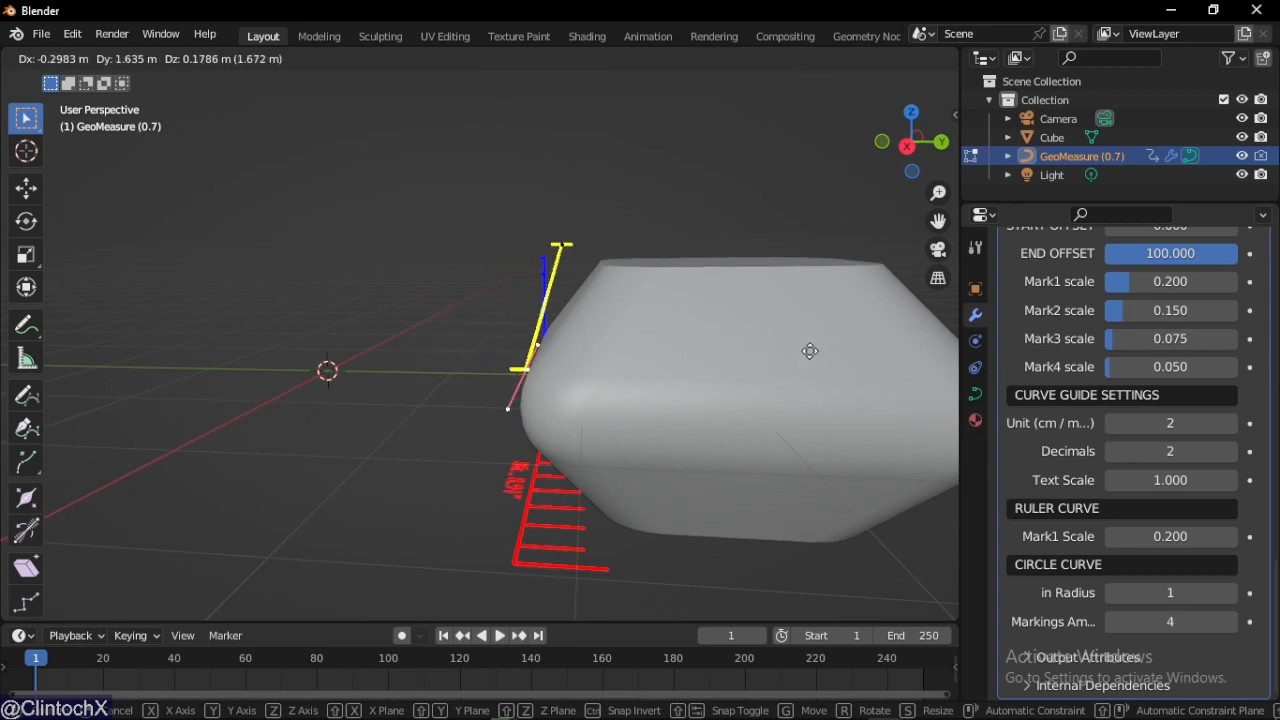
click(811, 351)
middle_drag(811, 351, 216, 280)
scroll(493, 255, up, 2)
scroll(500, 343, up, 1)
key(g)
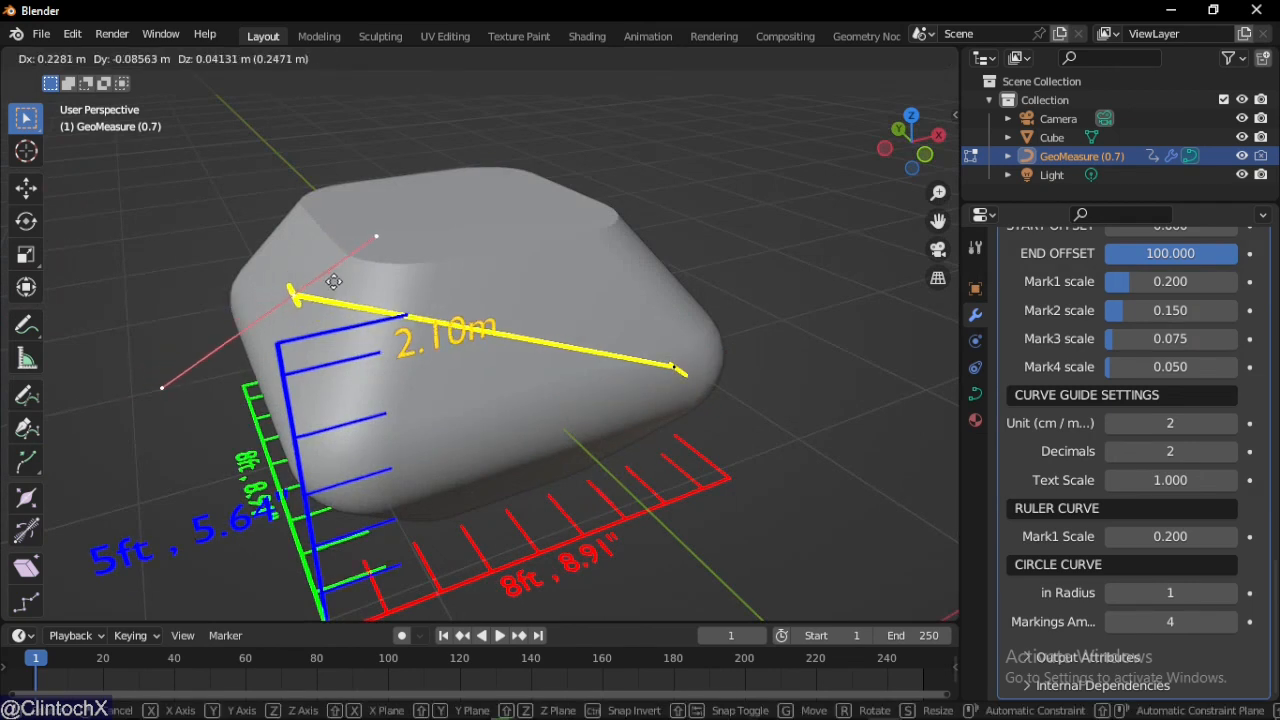
click(422, 266)
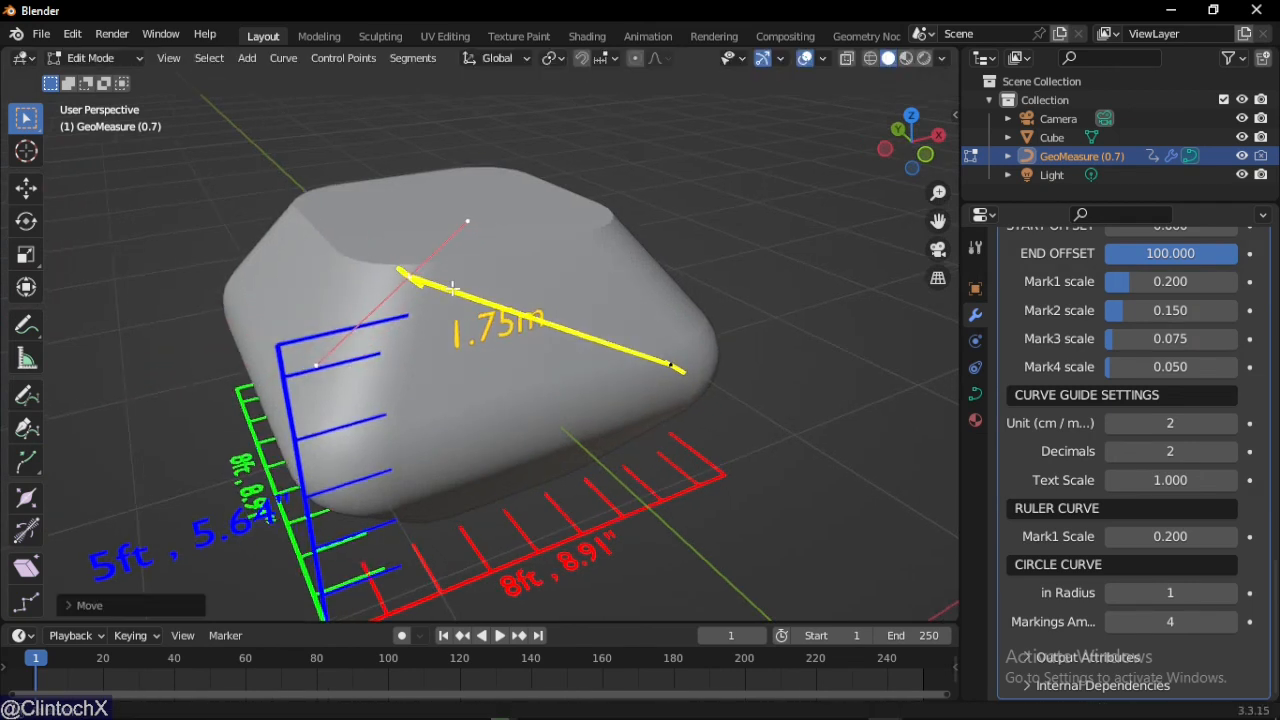
mouse_move(422, 266)
middle_down()
mouse_move(477, 320)
mouse_move(600, 343)
mouse_move(410, 258)
middle_up()
key(g)
click(460, 329)
- Align both guide ends with the front edge of the cube's top face, making the guide about 1.54 m long
click(738, 414)
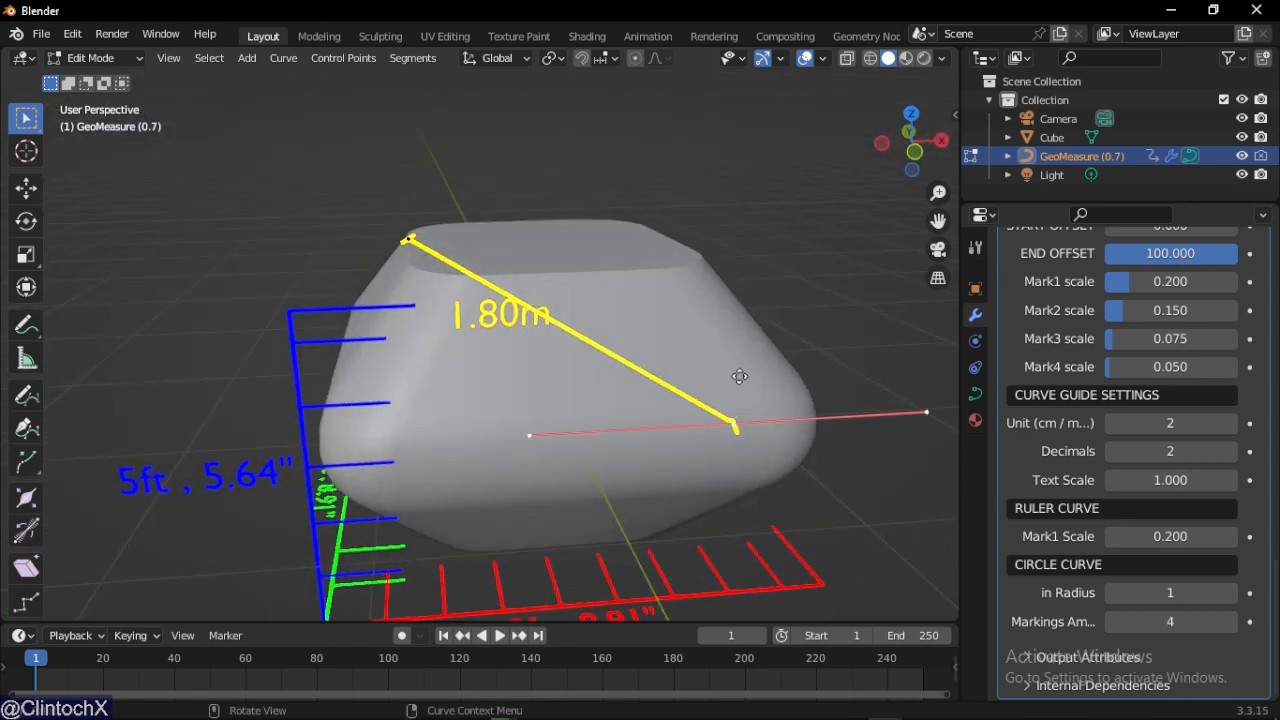
key(g)
click(738, 258)
click(408, 238)
key(g)
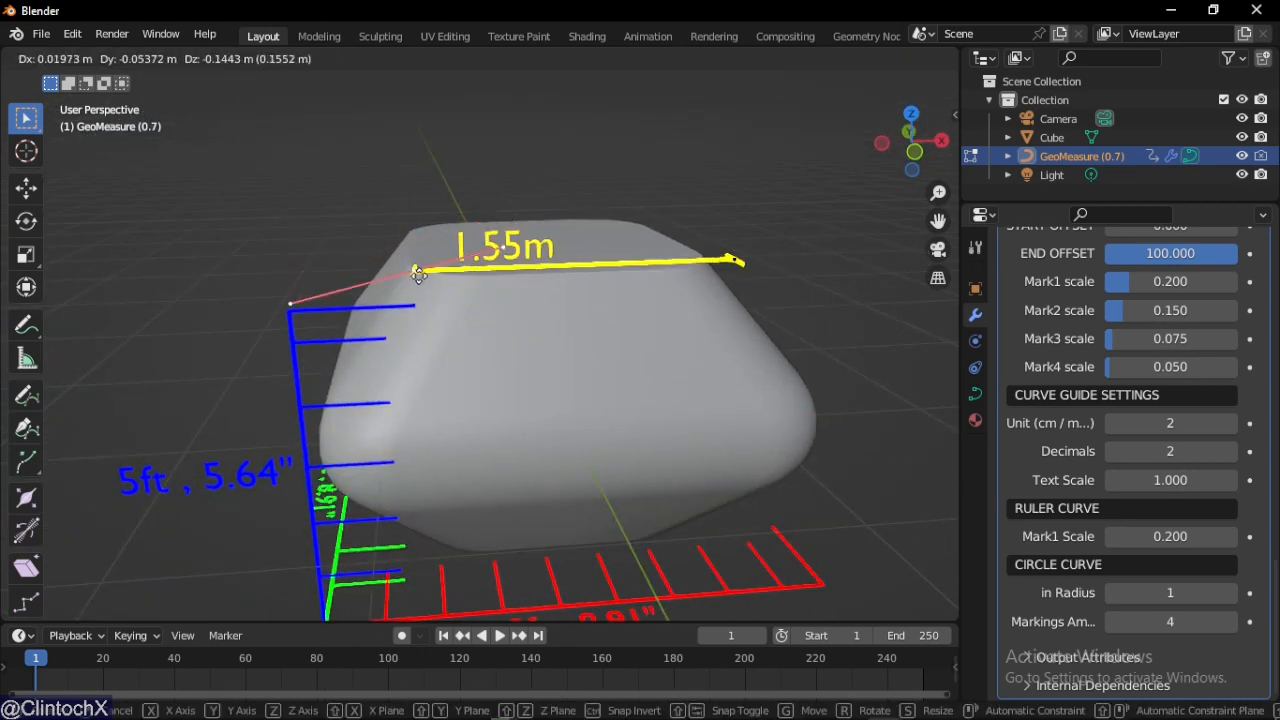
click(418, 277)
middle_drag(418, 277, 550, 305)
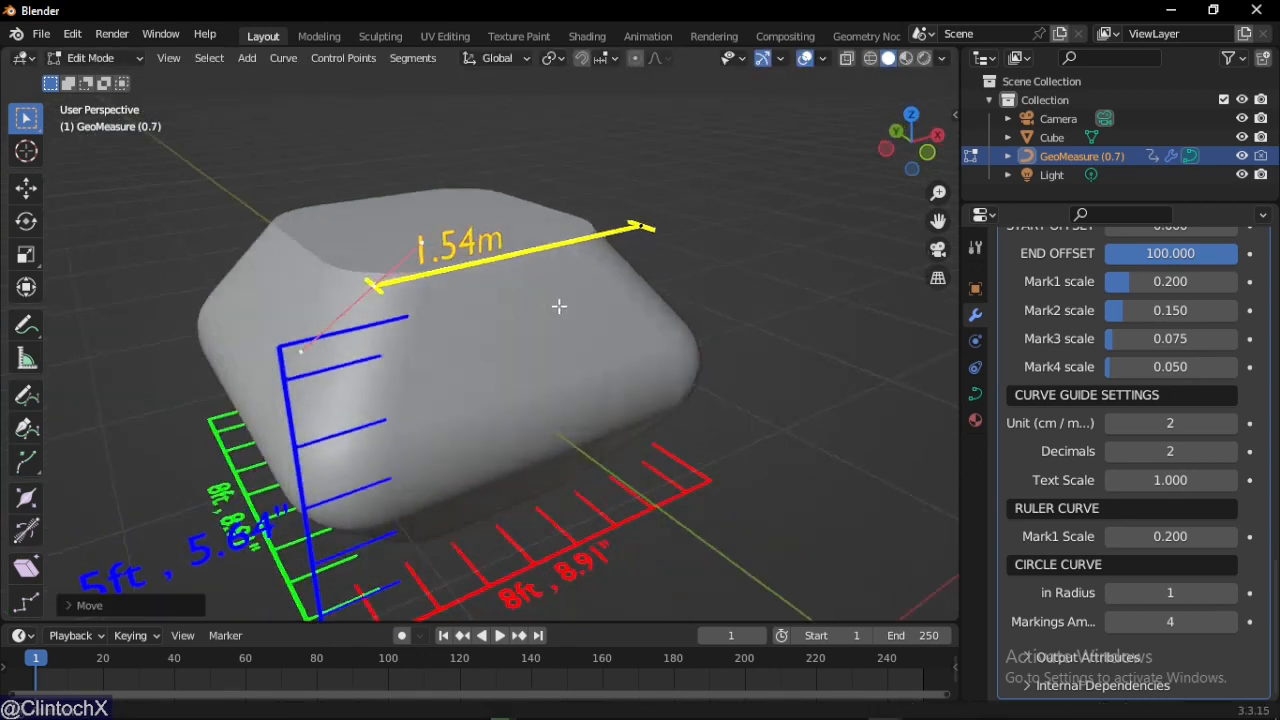
- Duplicate the curve guide and place the copy just below the original on the cube's front face
click(638, 218)
key(shift+d)
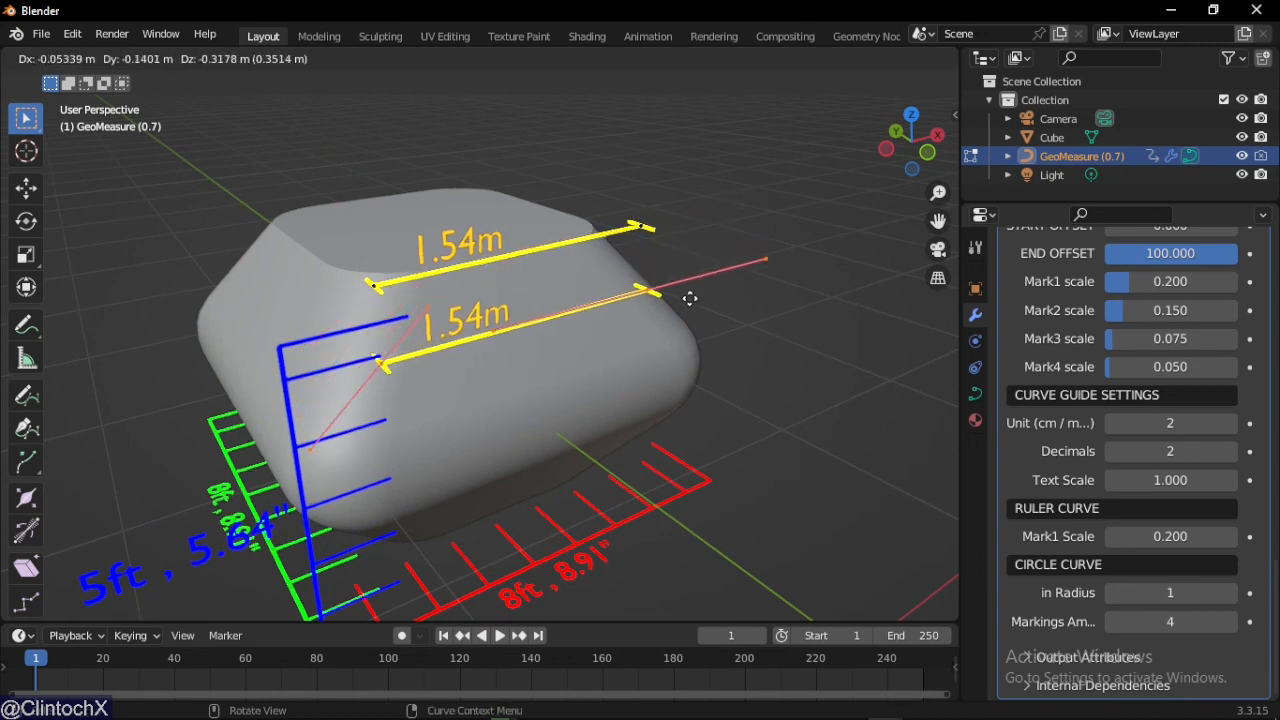
click(690, 298)
- Raise one end of the copied guide and lower the other to form a diagonal about 1.68 m long across the cube's front face
key(g)
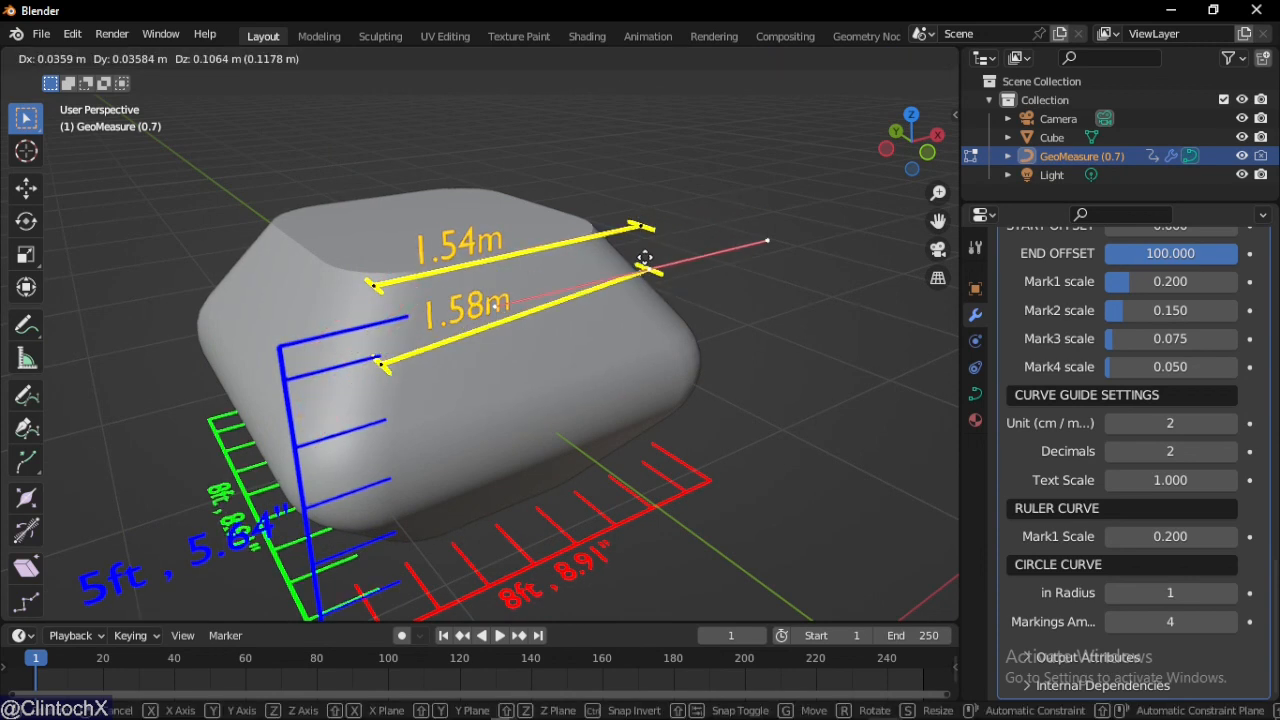
click(644, 240)
middle_drag(644, 240, 480, 420)
key(g)
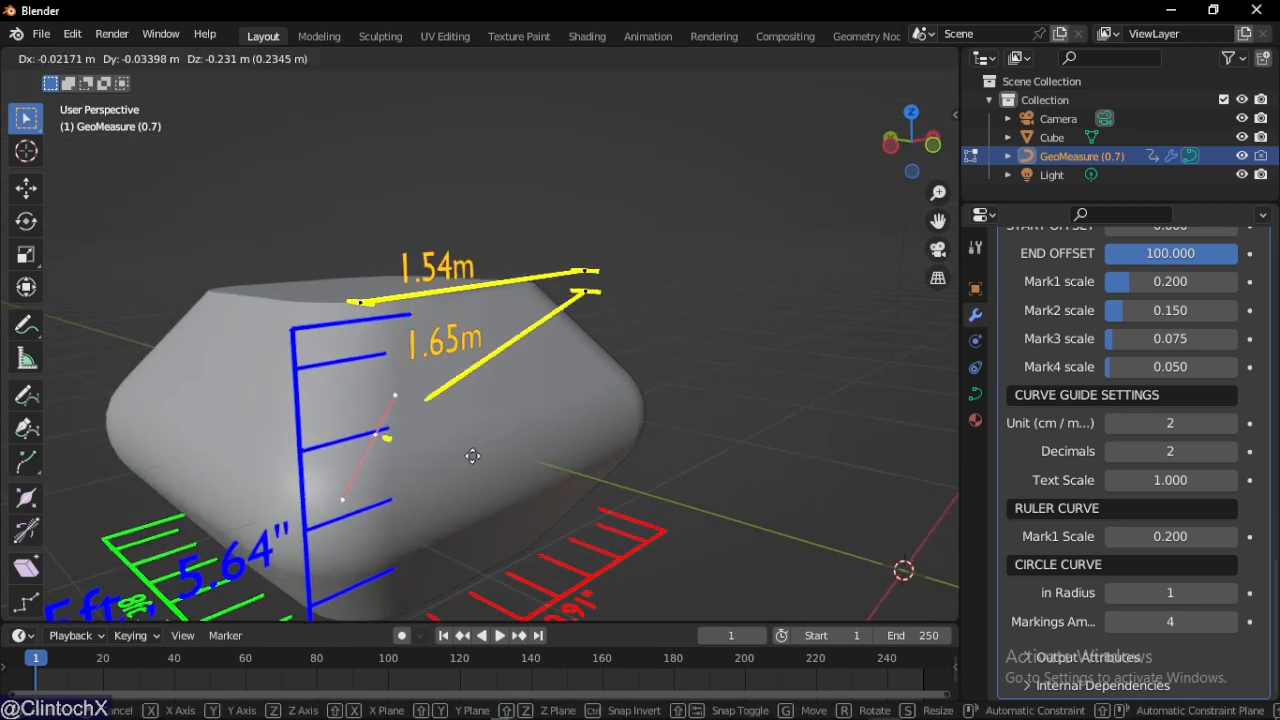
click(630, 525)
middle_drag(630, 525, 636, 363)
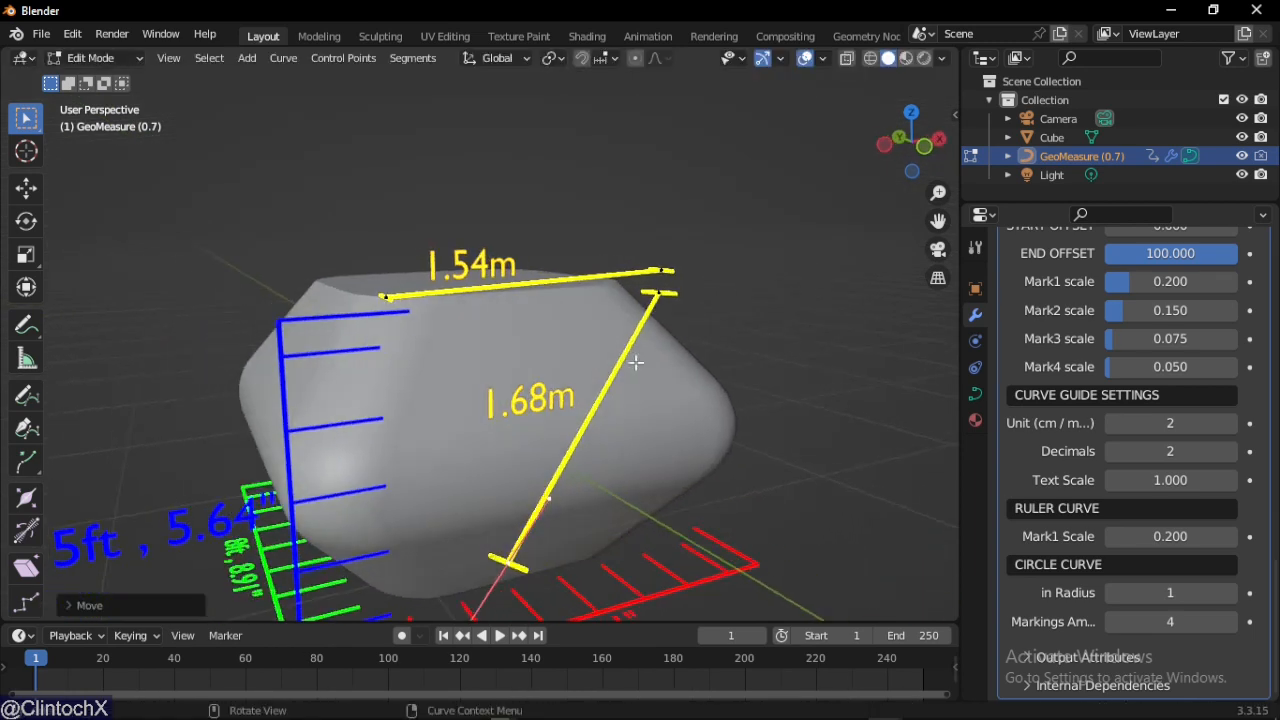
- Duplicate the diagonal guide and place the copy just beside the original
shift+click(657, 275)
shift+click(662, 297)
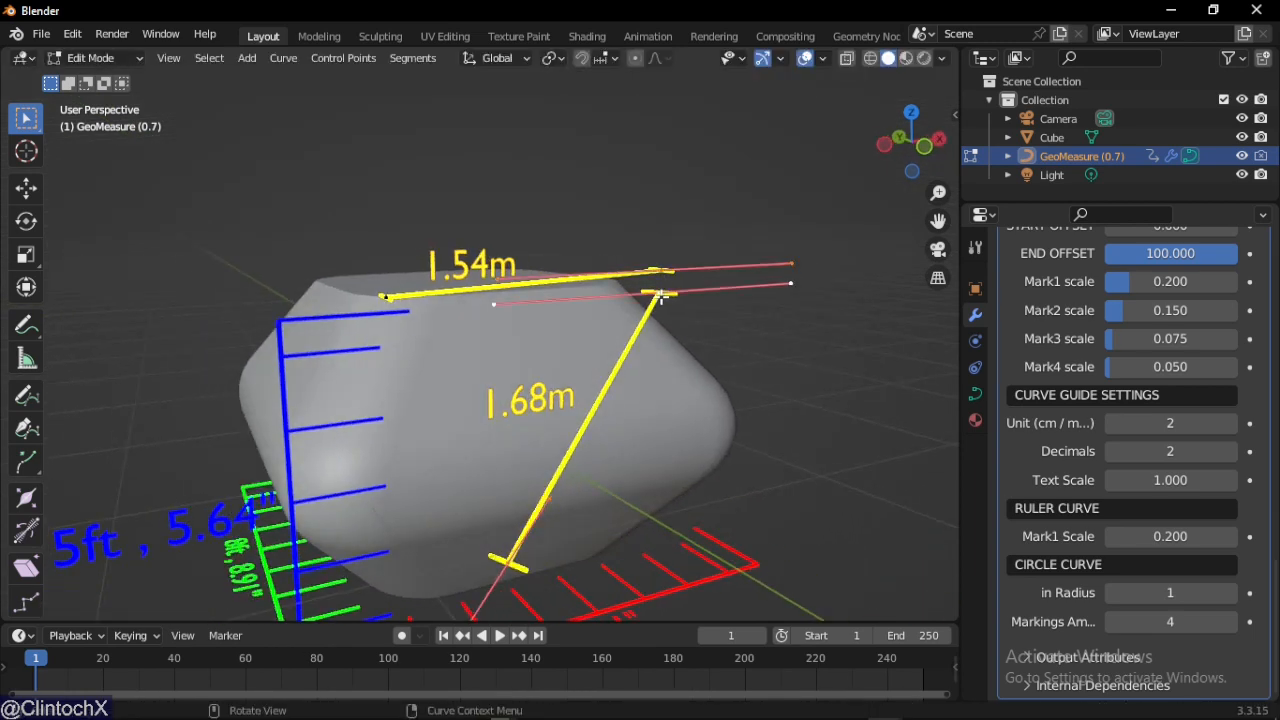
click(662, 297)
middle_drag(523, 560, 664, 340)
middle_drag(588, 287, 679, 329)
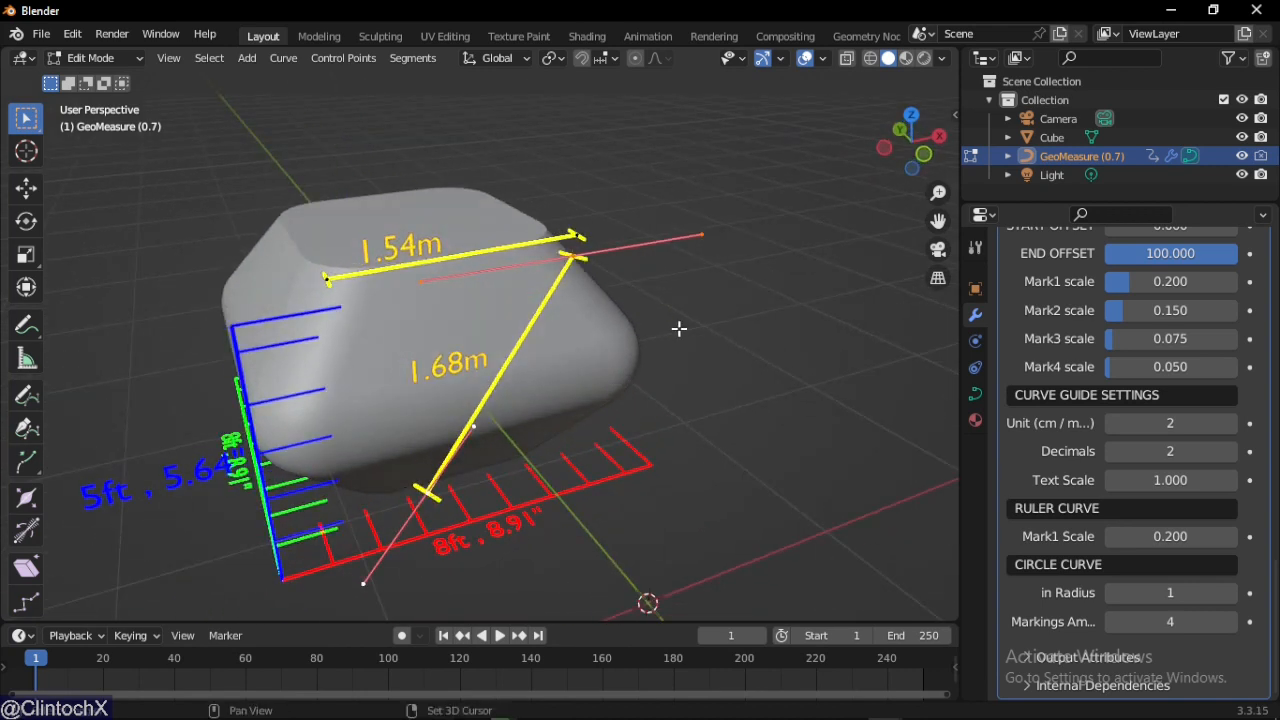
key(shift+d)
click(729, 343)
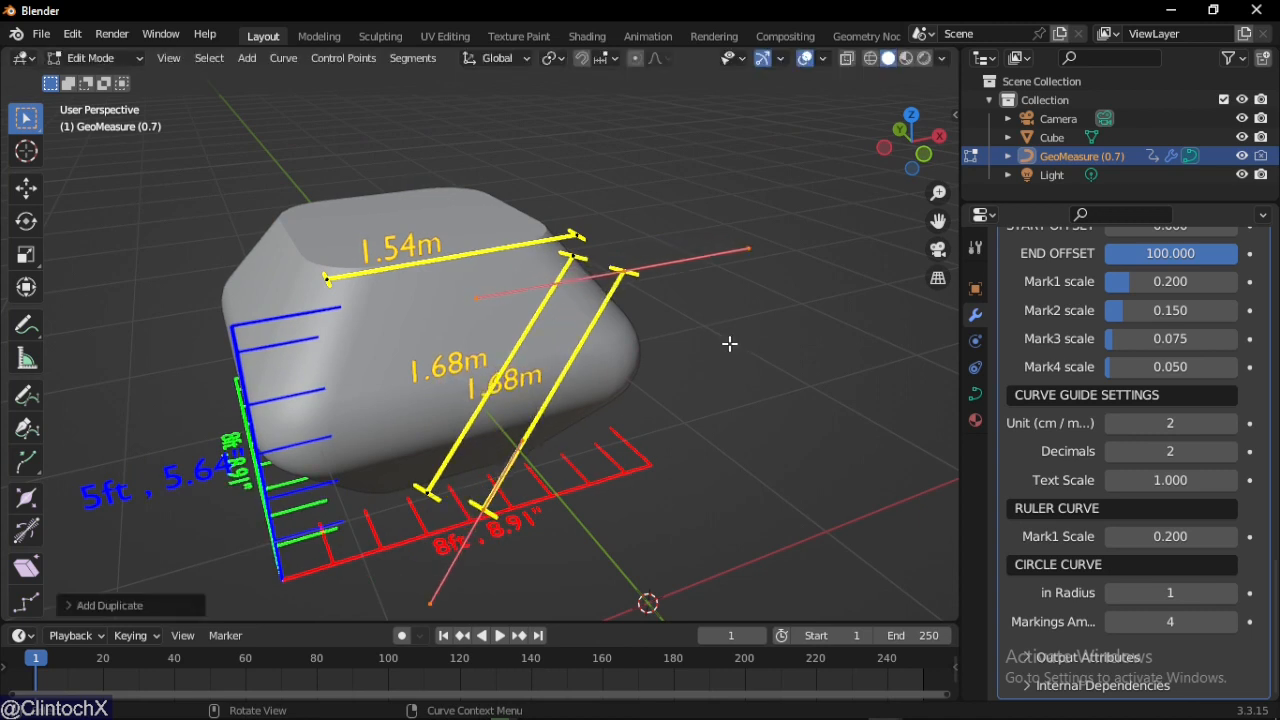
- Move the new guide's upper end to the top-face corner and its lower end out beside the cube, making it about 2.21 m long
click(621, 270)
key(g)
click(573, 238)
click(486, 515)
key(g)
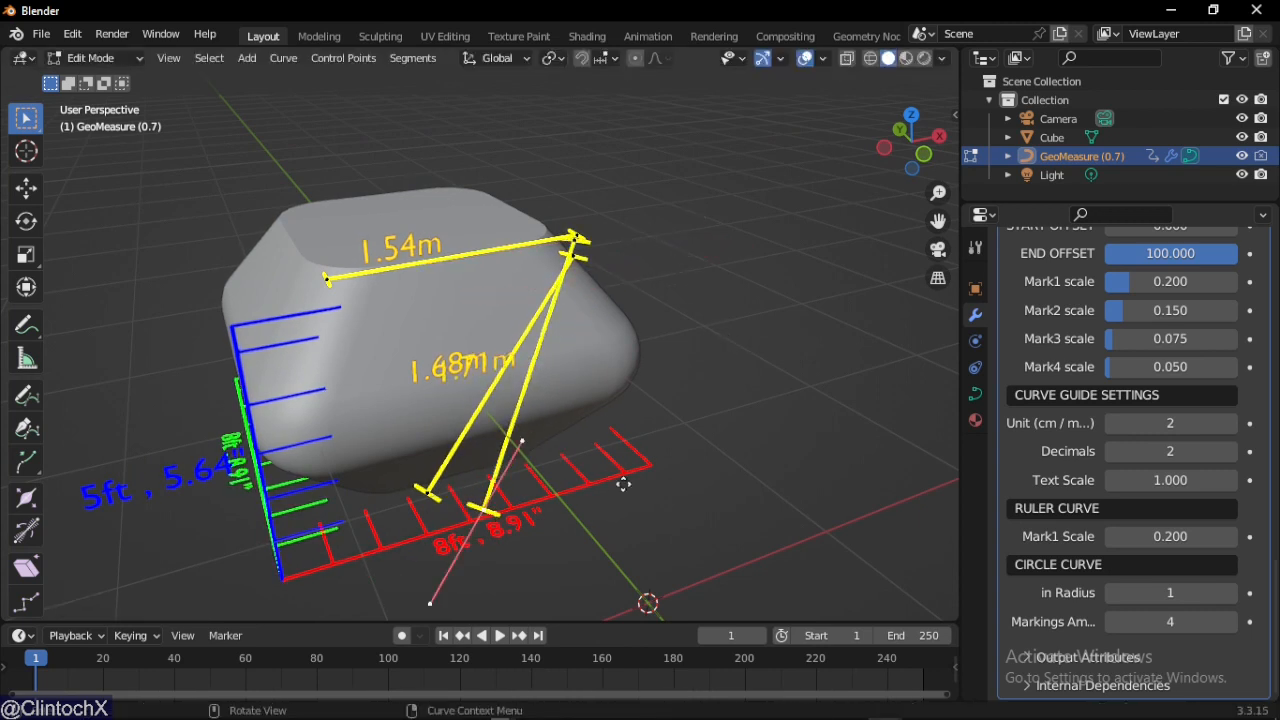
click(705, 334)
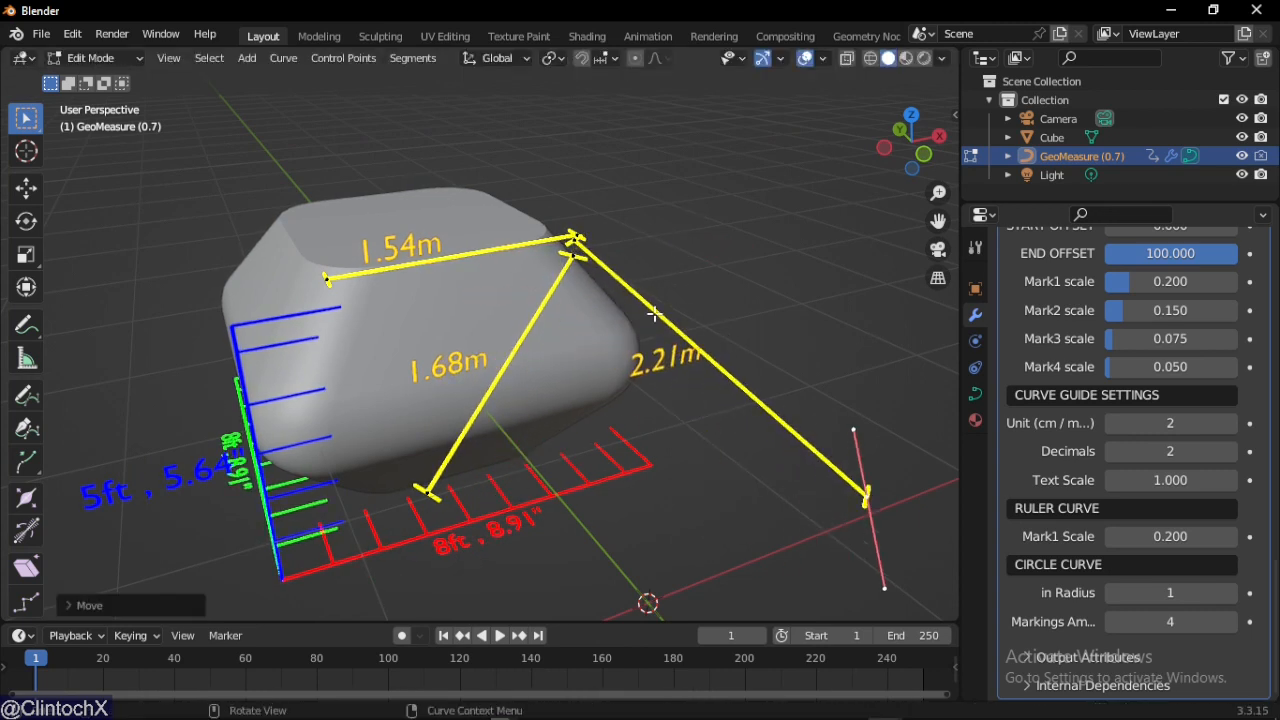
shift+middle_drag(693, 372, 689, 311)
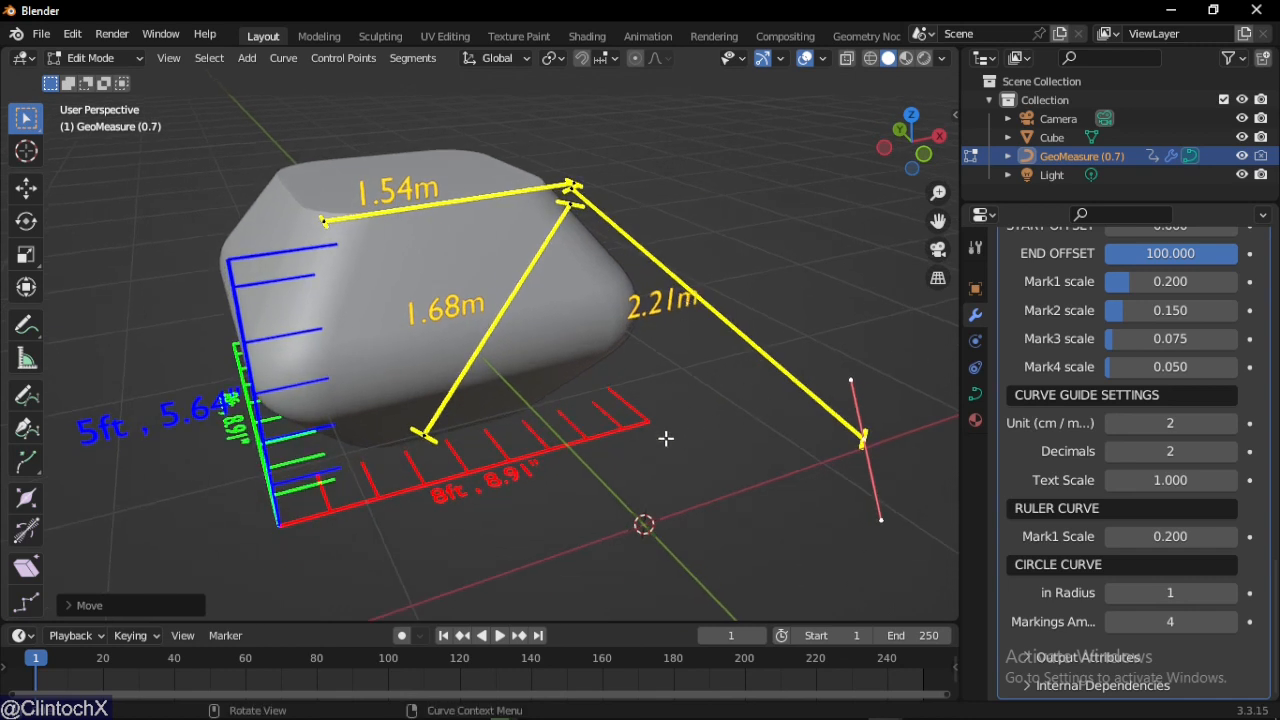
- Add a Bezier circle to the guide curves and scale it down to a radius of about 0.56 m
key(shift+a)
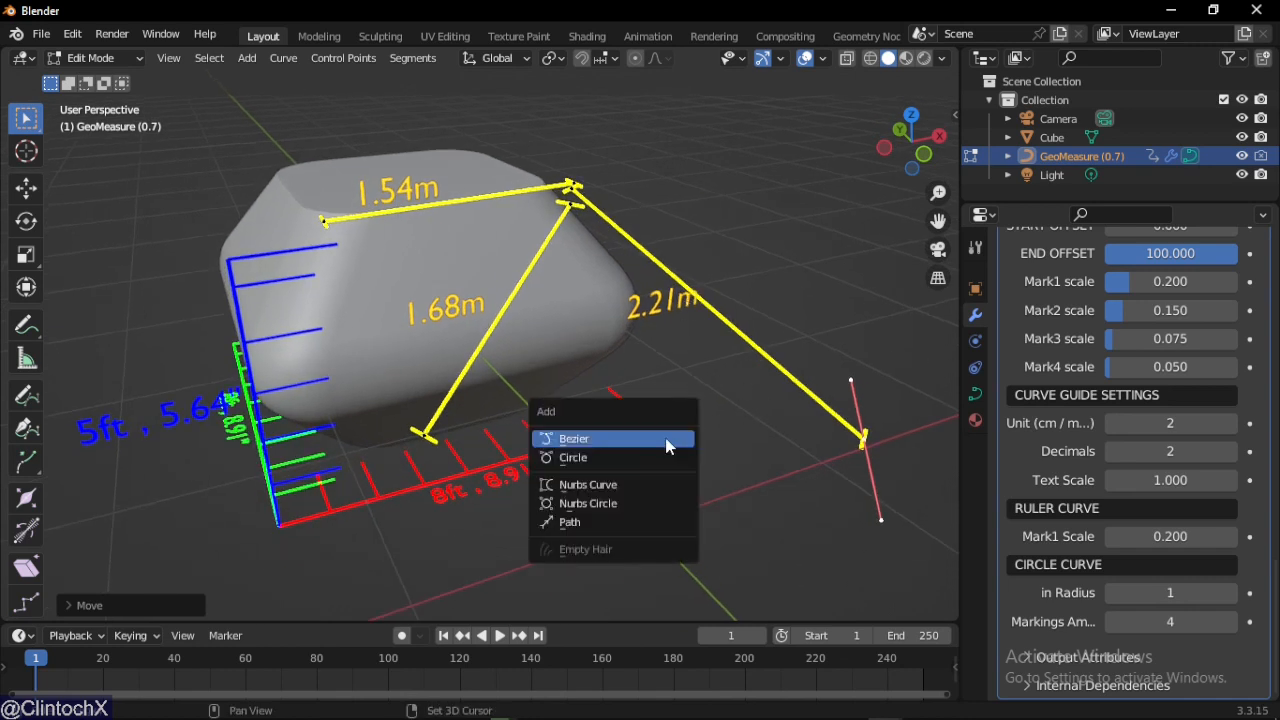
click(602, 461)
scroll(620, 488, down, 2)
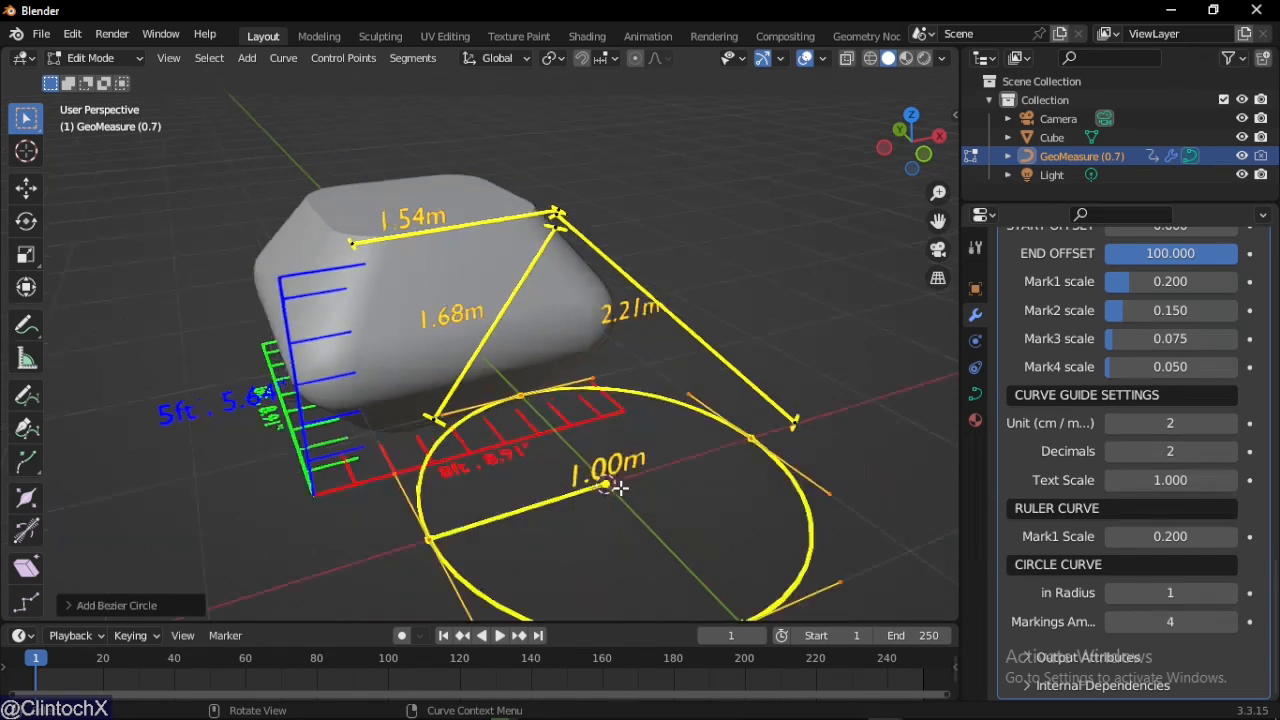
key(s)
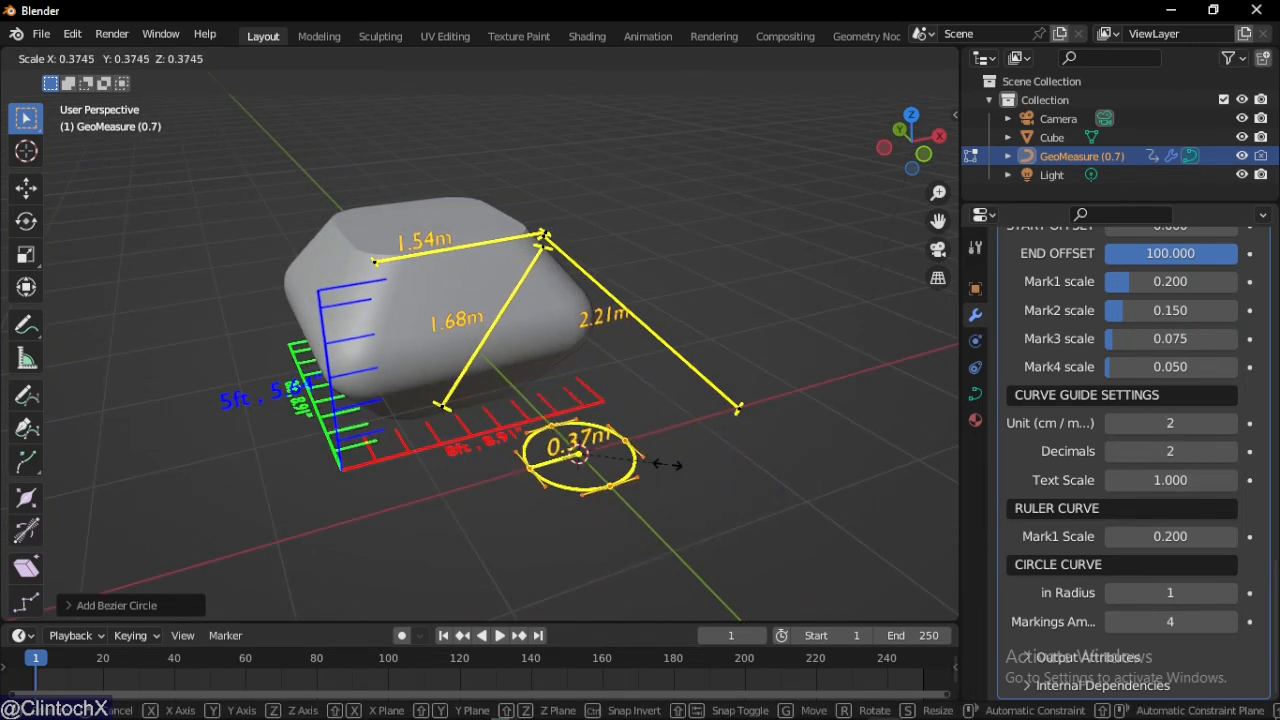
click(690, 476)
- Move the circle guide over the cube's top face and then out beside the cube
middle_drag(690, 476, 686, 430)
key(g)
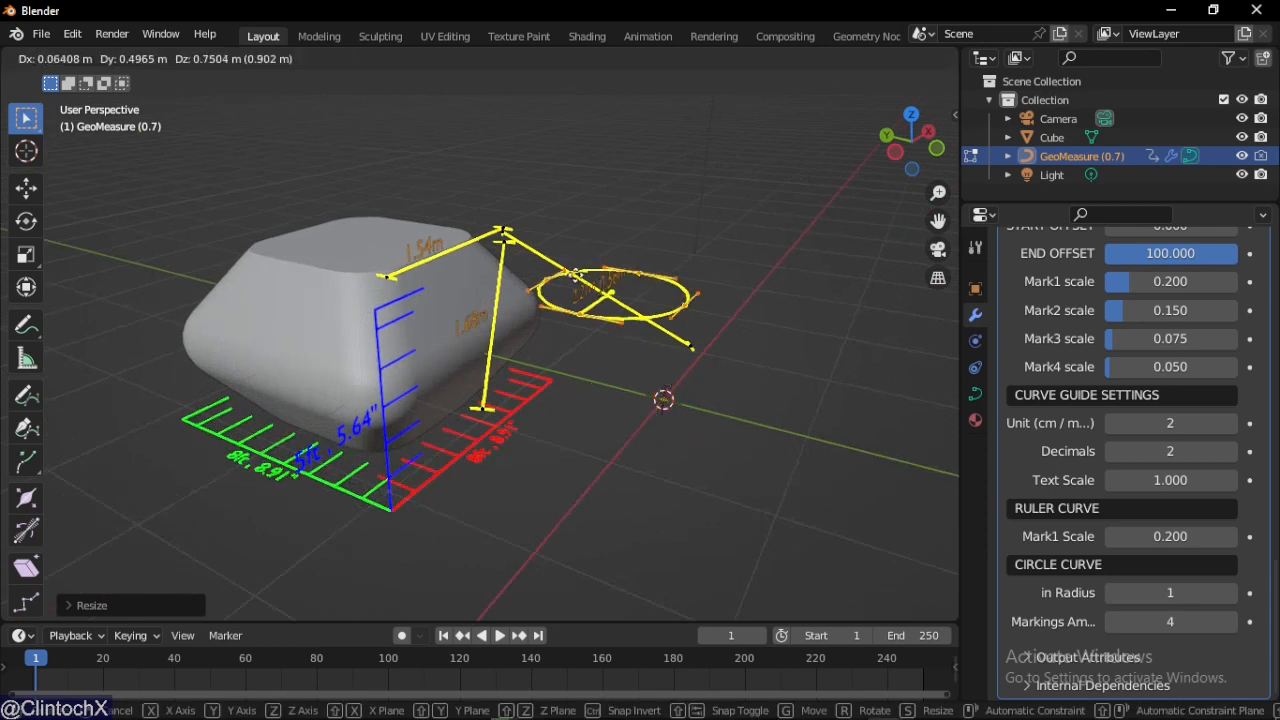
click(438, 236)
shift+middle_drag(438, 236, 614, 268)
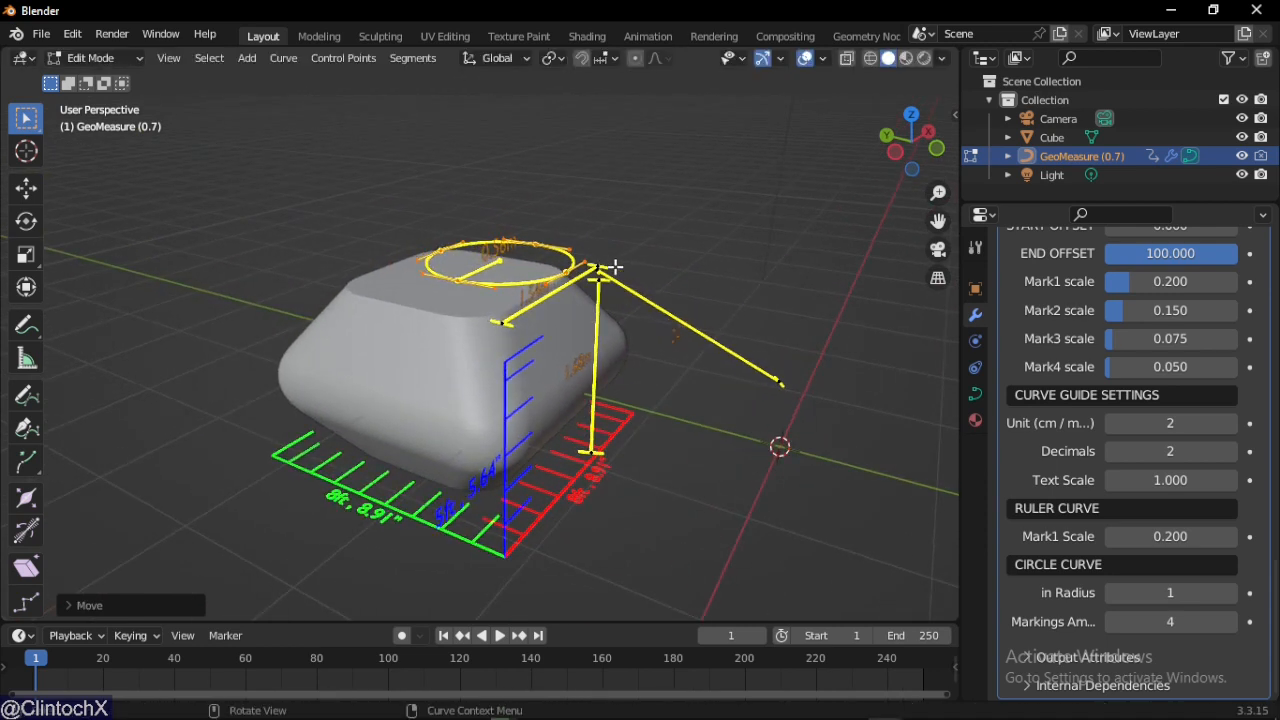
key(g)
click(765, 330)
- Rotate the circle guide 90 degrees about the X axis so it stands upright
middle_drag(765, 330, 775, 350)
key(r)
text(x)
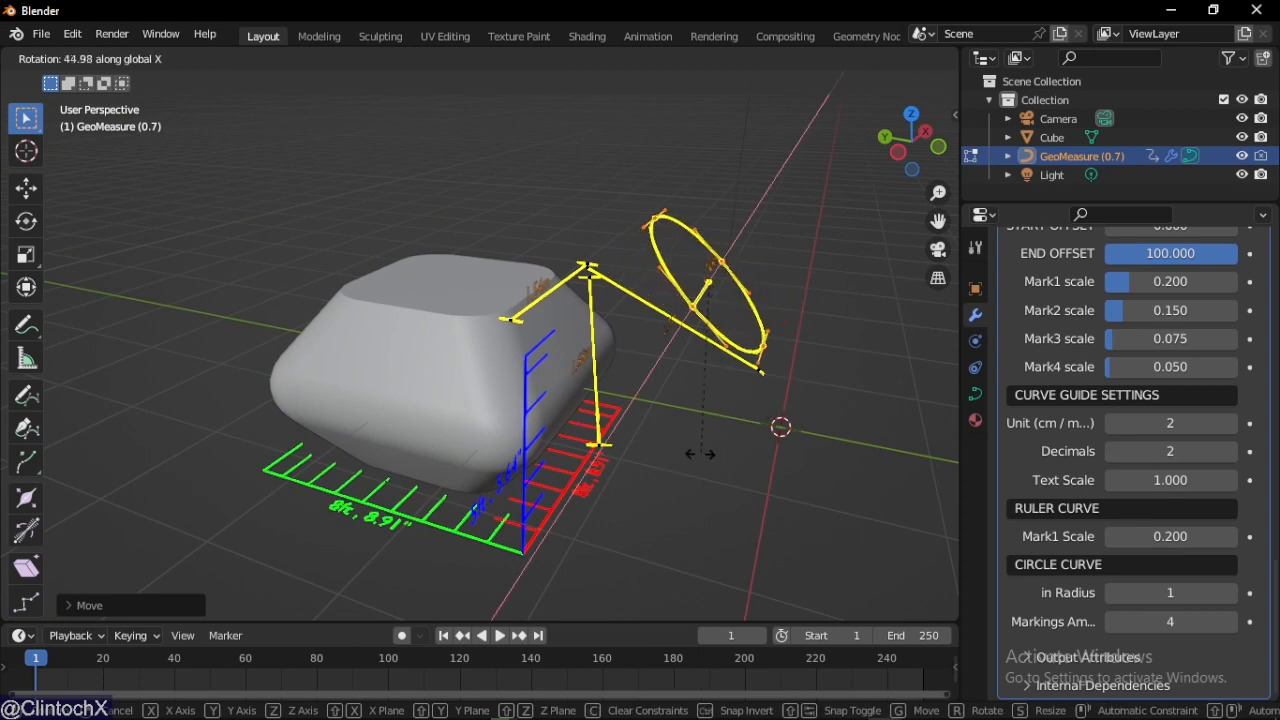
text(90)
key(Return)
middle_drag(585, 438, 440, 385)
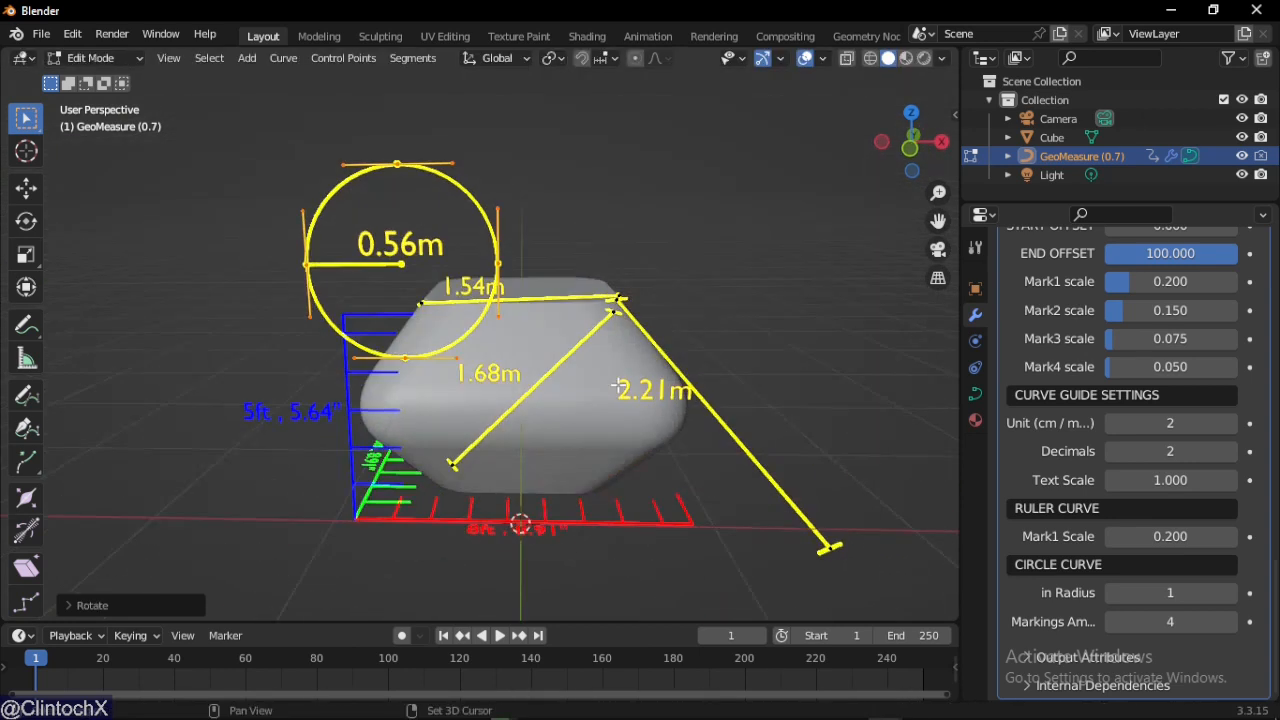
- Lower the circle guide along the Z axis until it sits near the ground in front of the cube
shift+middle_drag(618, 388, 623, 463)
middle_drag(623, 463, 646, 331)
key(g)
key(z)
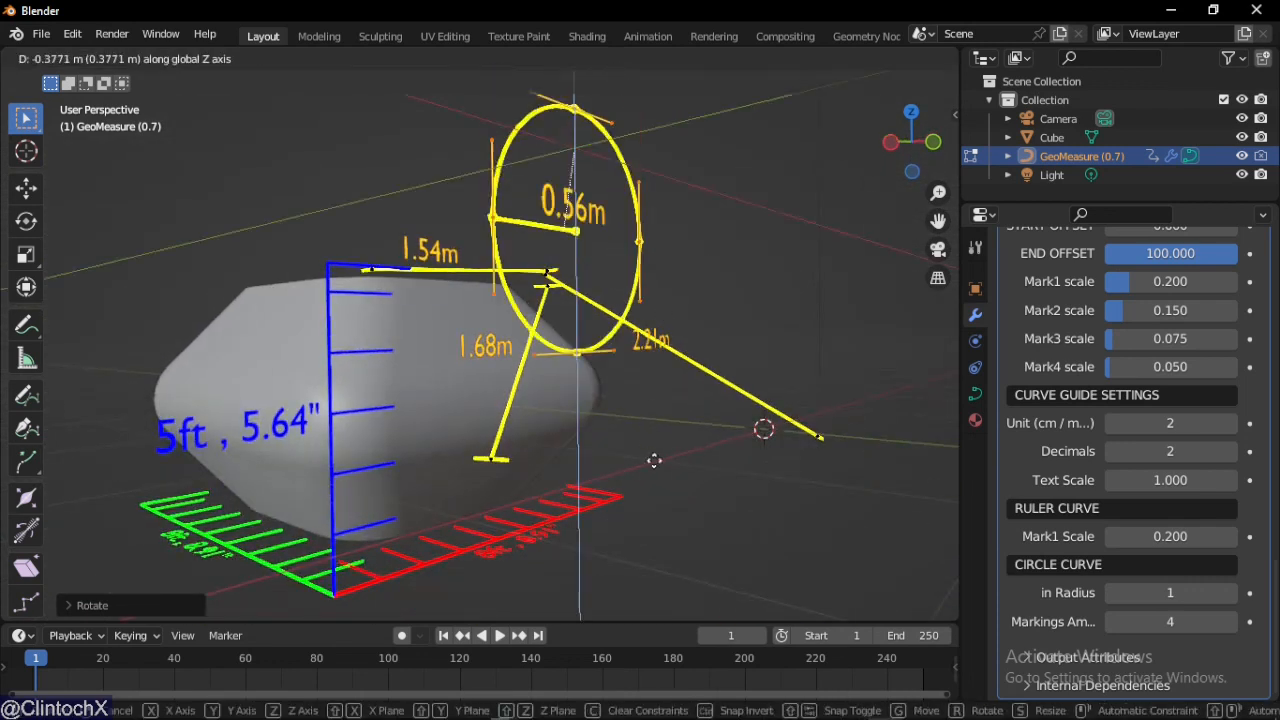
click(680, 99)
middle_drag(680, 99, 659, 470)
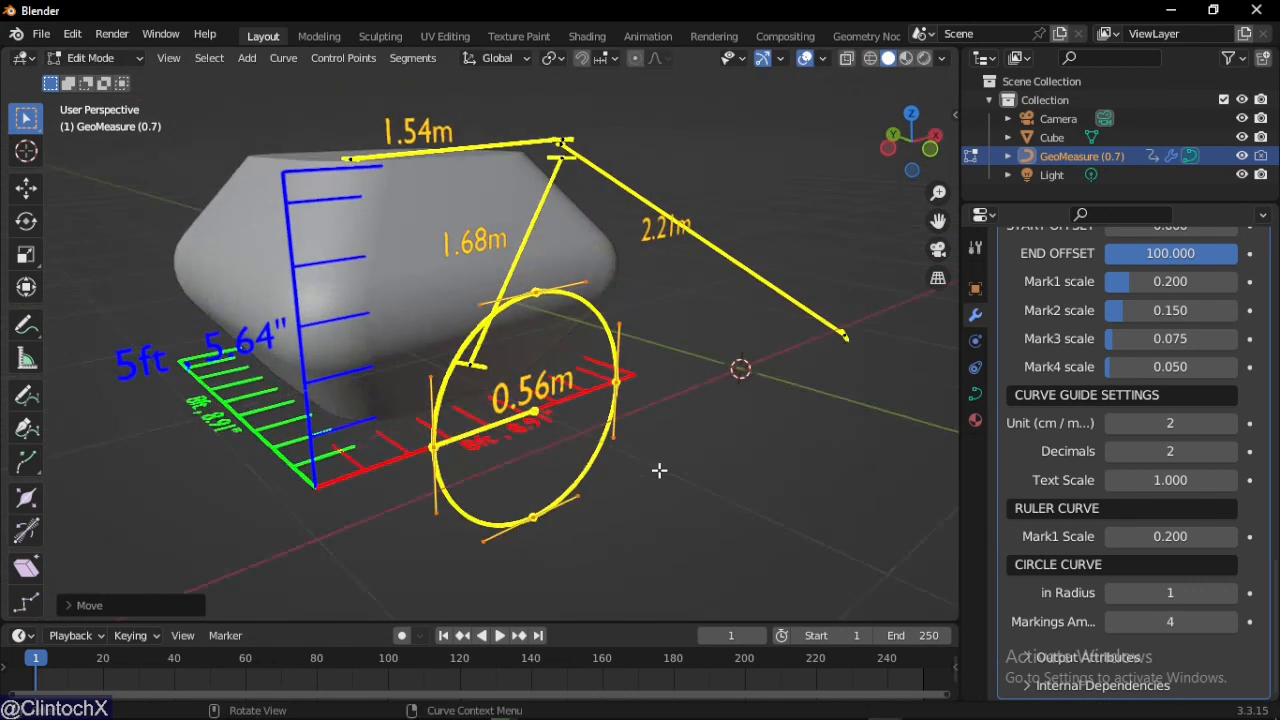
- Scale the circle guide to a radius of about 0.38 m and shift it along the Y axis away from the cube
key(s)
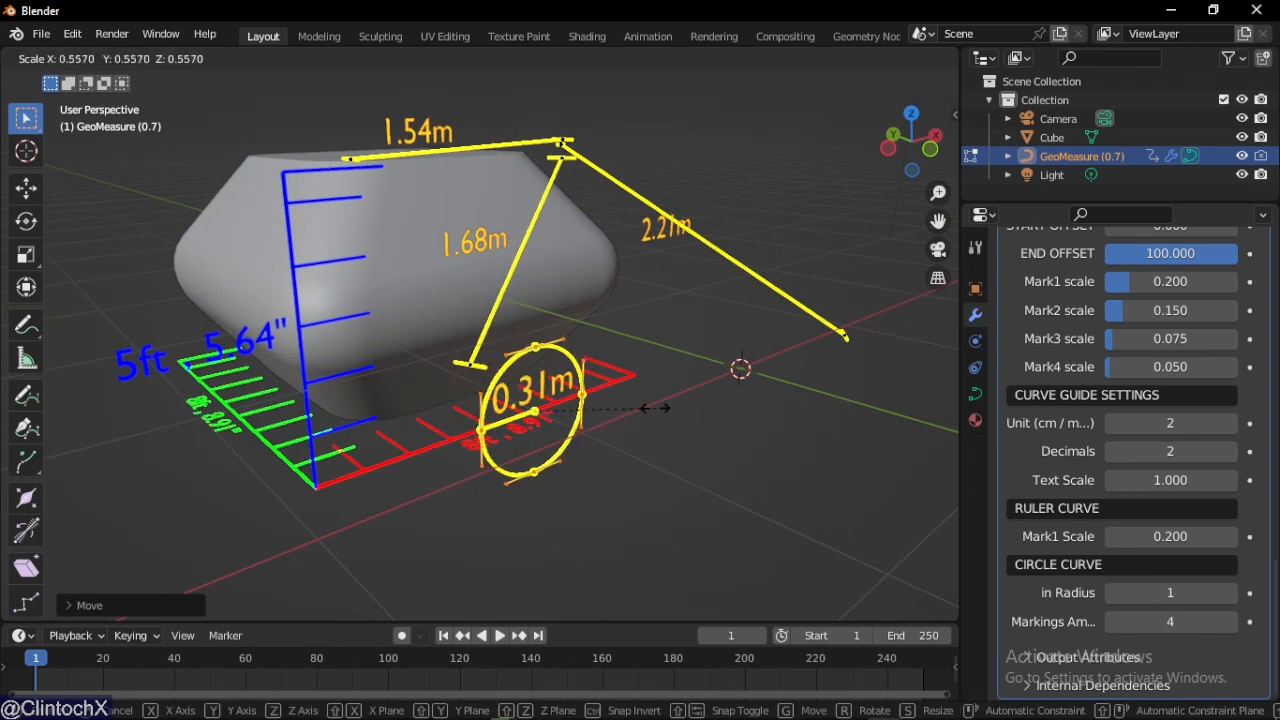
click(683, 408)
key(g)
key(x)
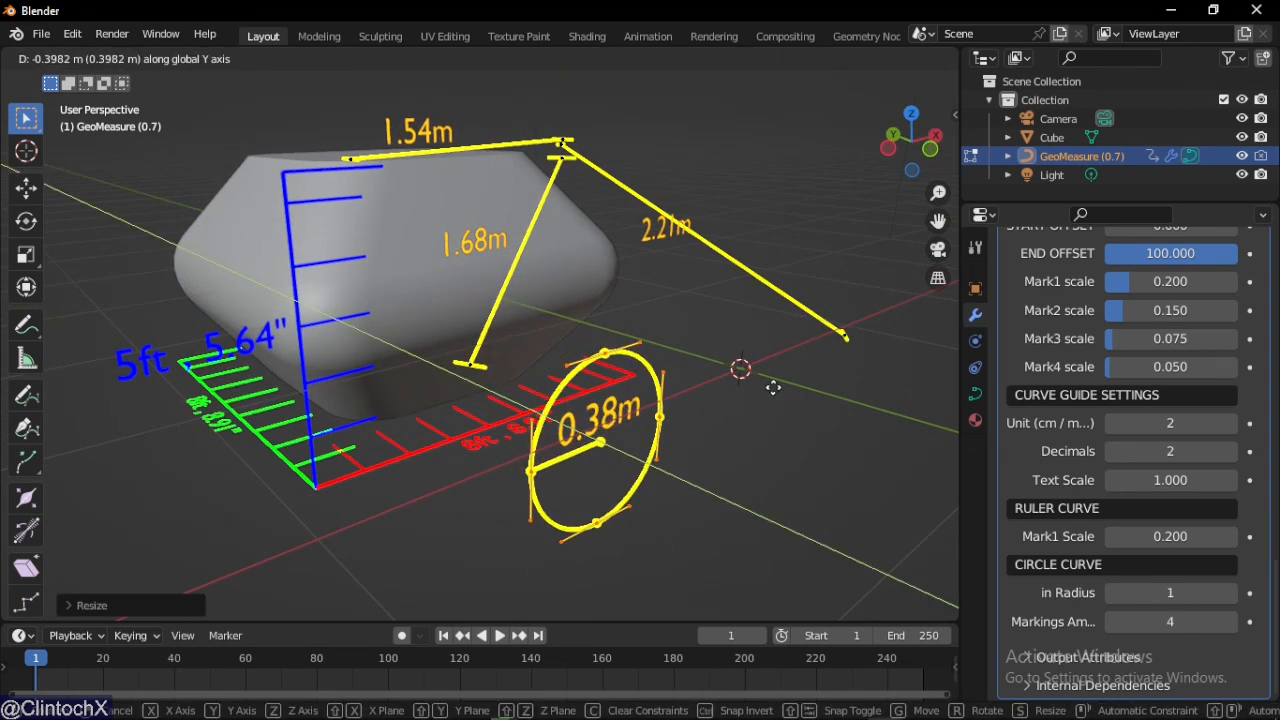
click(783, 378)
shift+middle_drag(775, 377, 759, 438)
- Return the GeoMeasure guide object to Object Mode
key(ctrl+Tab)
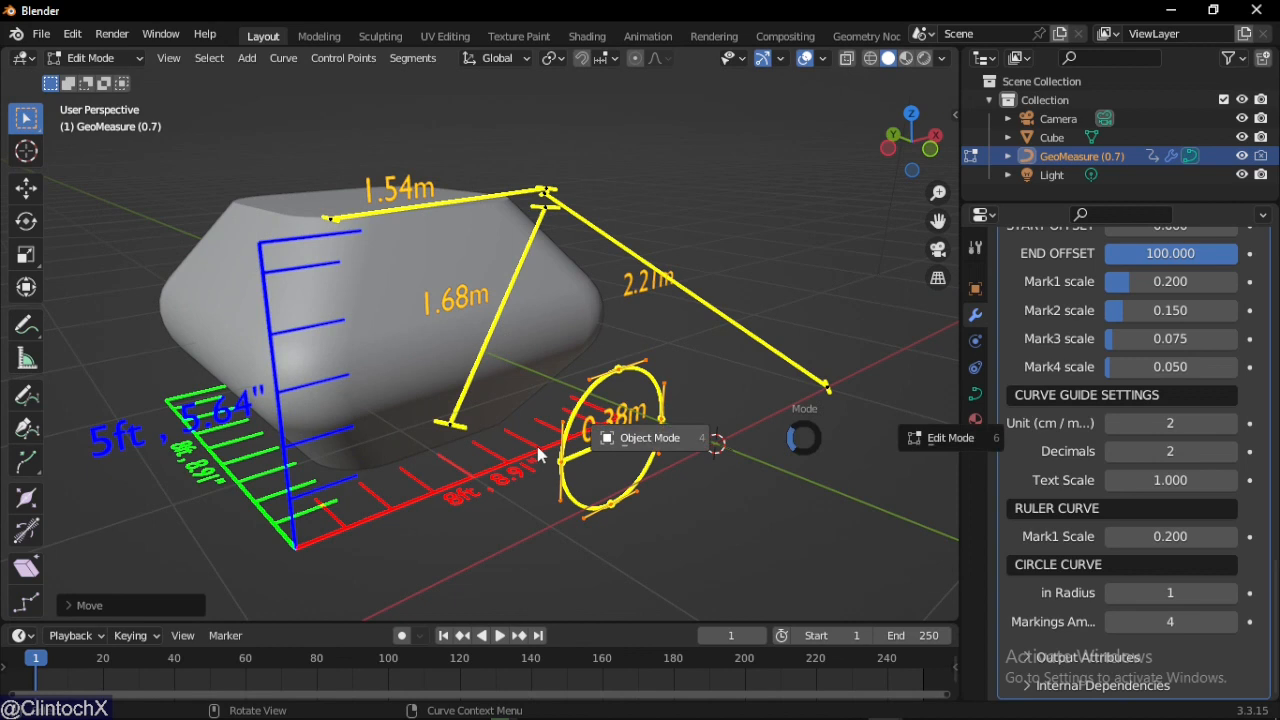
click(538, 451)
middle_drag(640, 473, 617, 463)
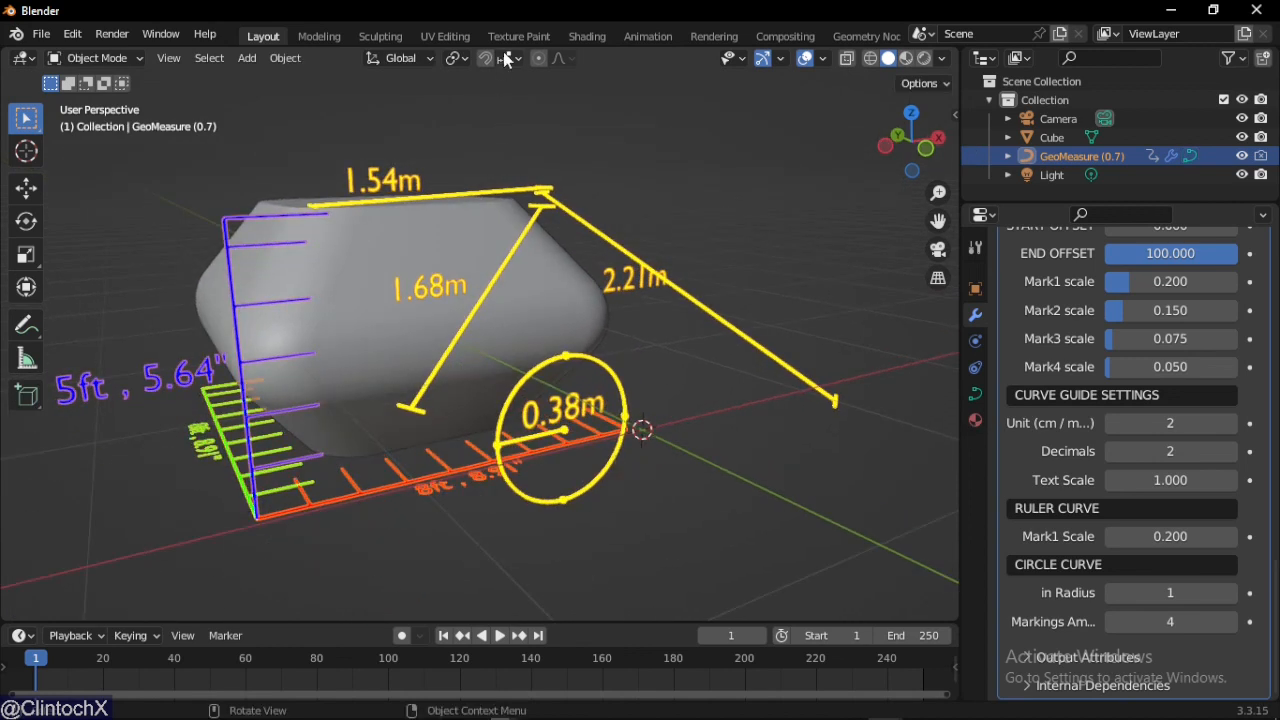
- Examine the full GeoMeasure 0.7 geometry node tree in a maximized node editor, then return to the Layout workspace
click(860, 38)
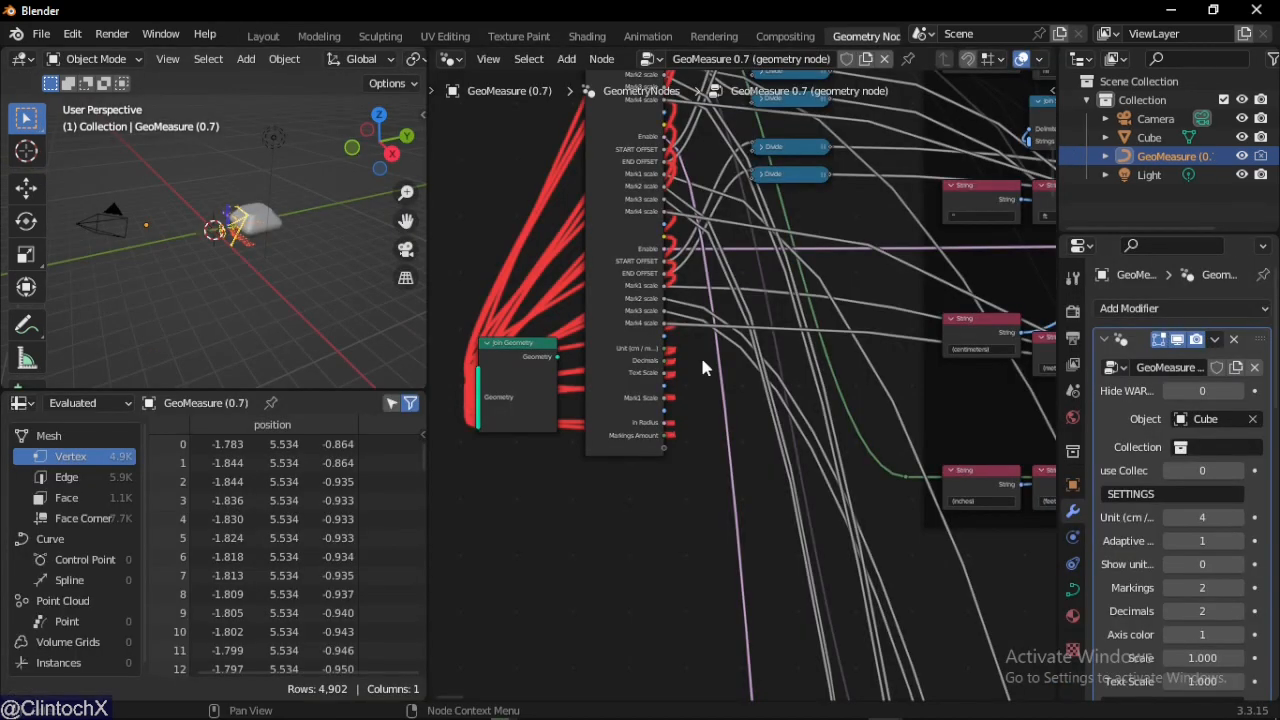
scroll(720, 360, down, 10)
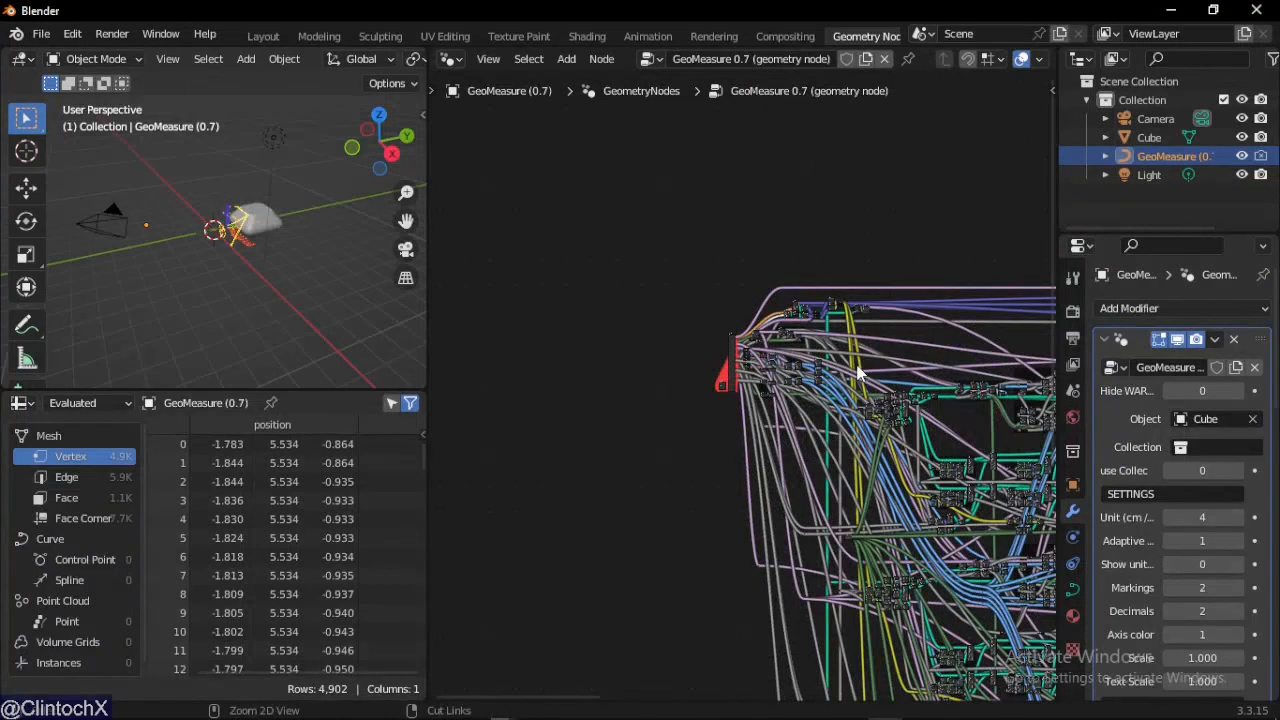
key(ctrl+space)
middle_drag(666, 306, 491, 214)
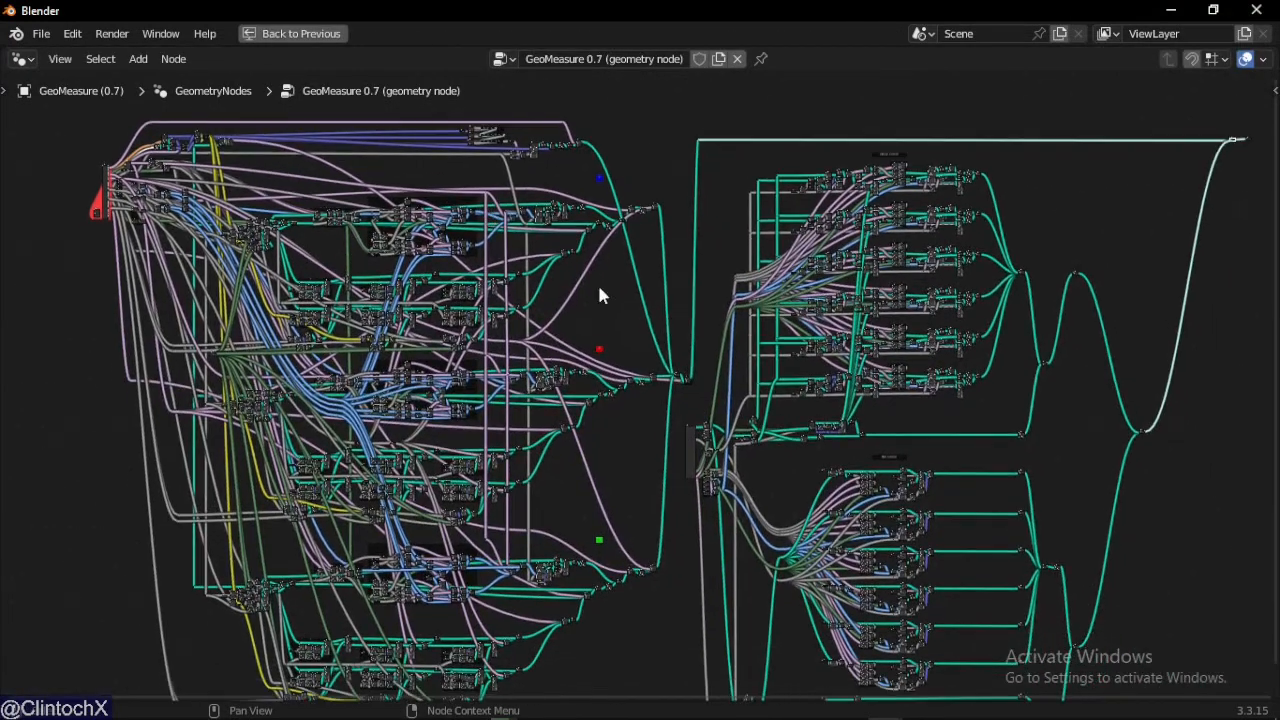
mouse_move(623, 282)
middle_down()
mouse_move(617, 271)
mouse_move(640, 280)
middle_up()
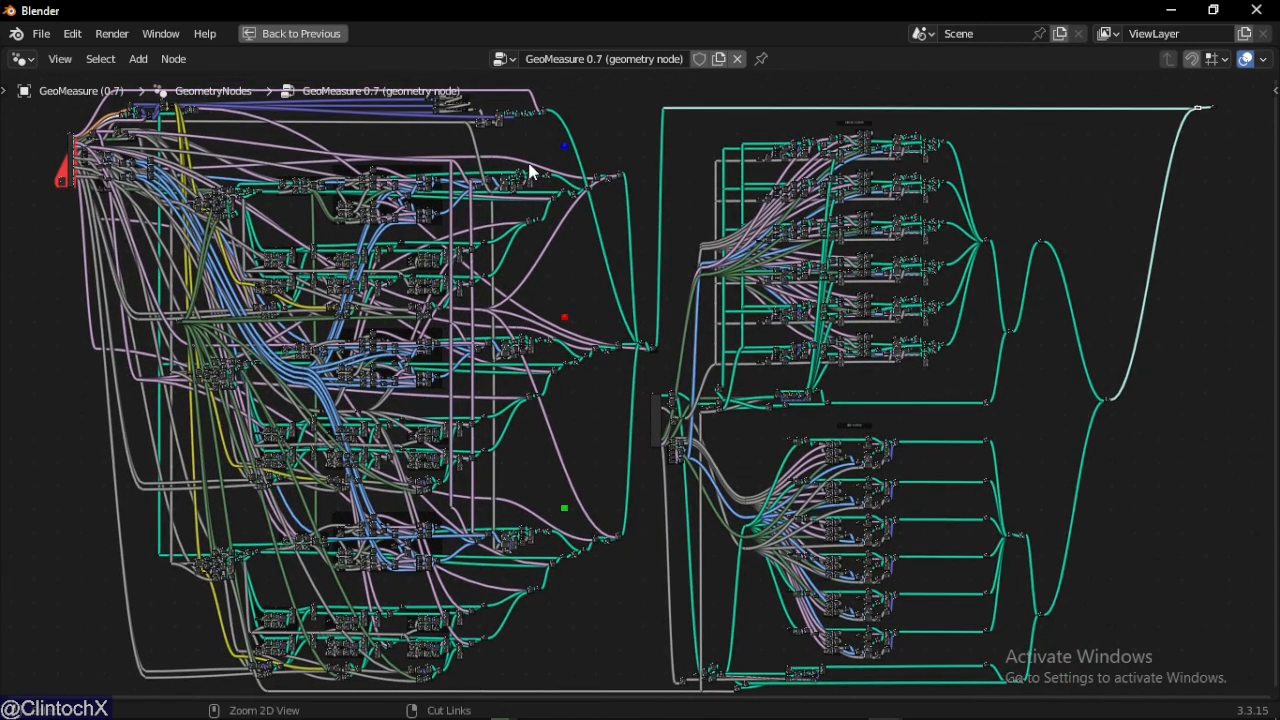
key(ctrl+space)
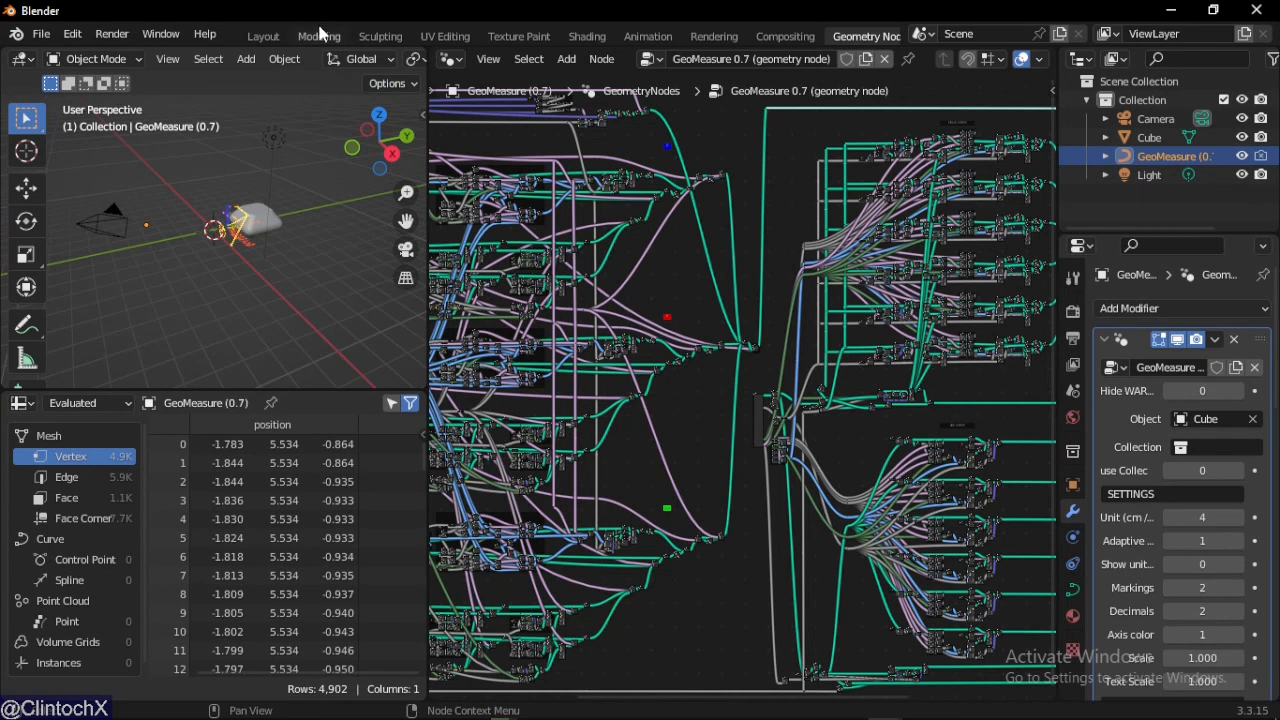
click(263, 37)
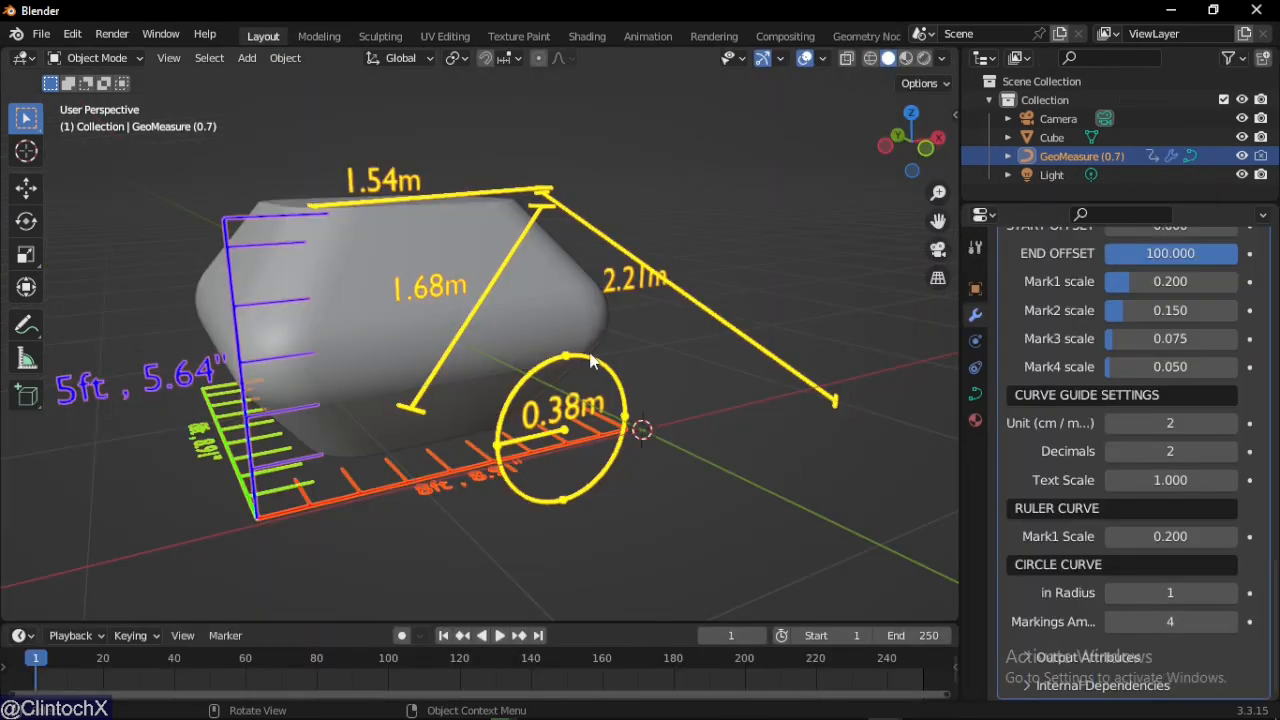
middle_drag(591, 362, 755, 406)
key(shift+a)
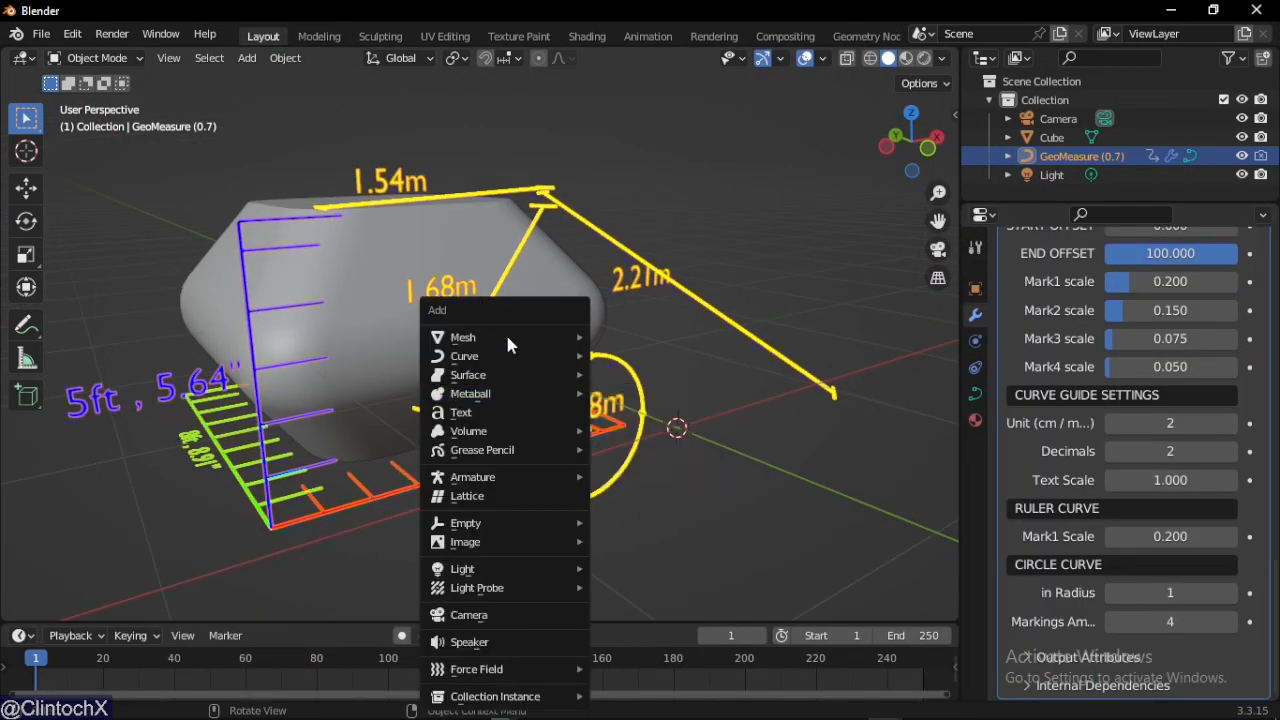
mouse_move(517, 340)
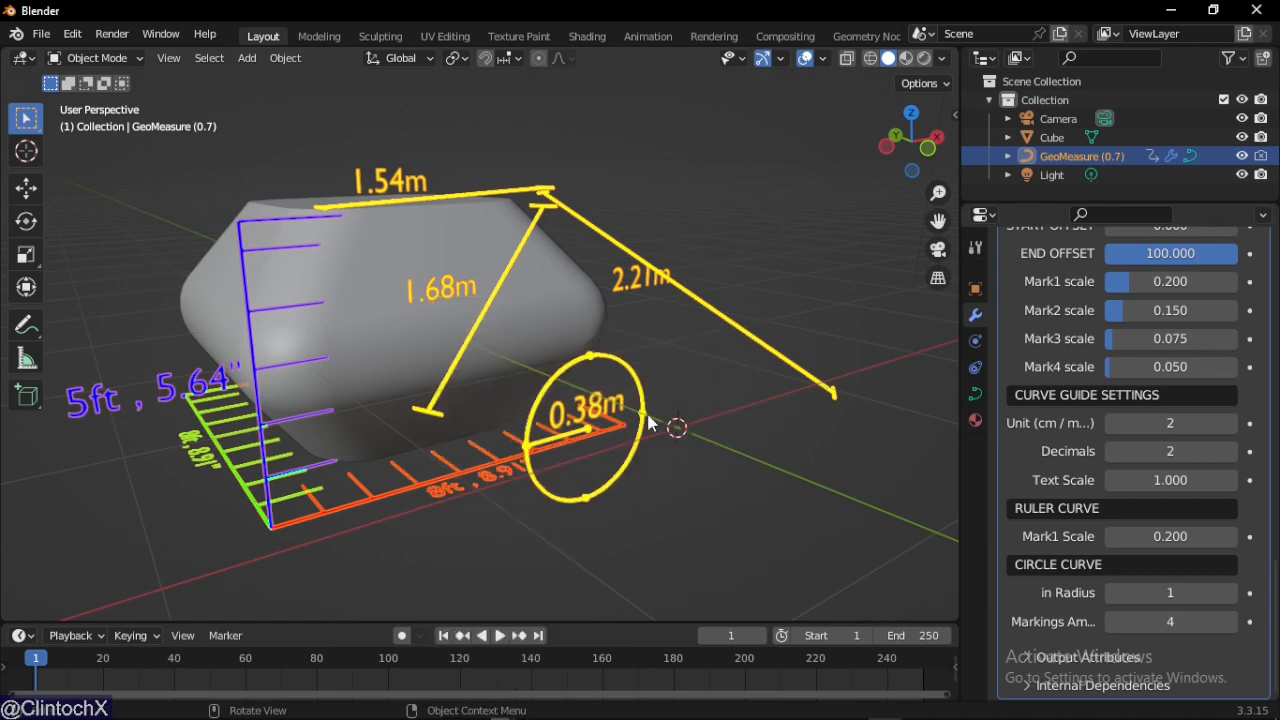
key(ctrl+Tab)
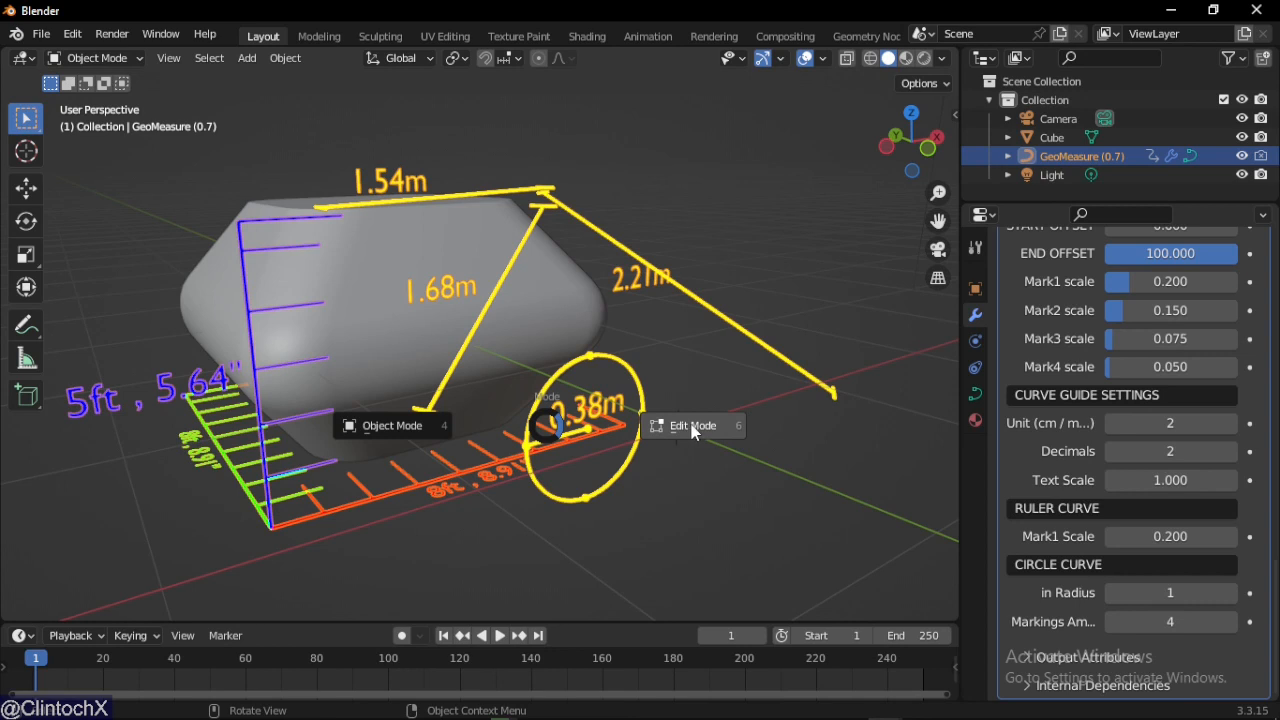
click(693, 428)
middle_drag(640, 430, 720, 410)
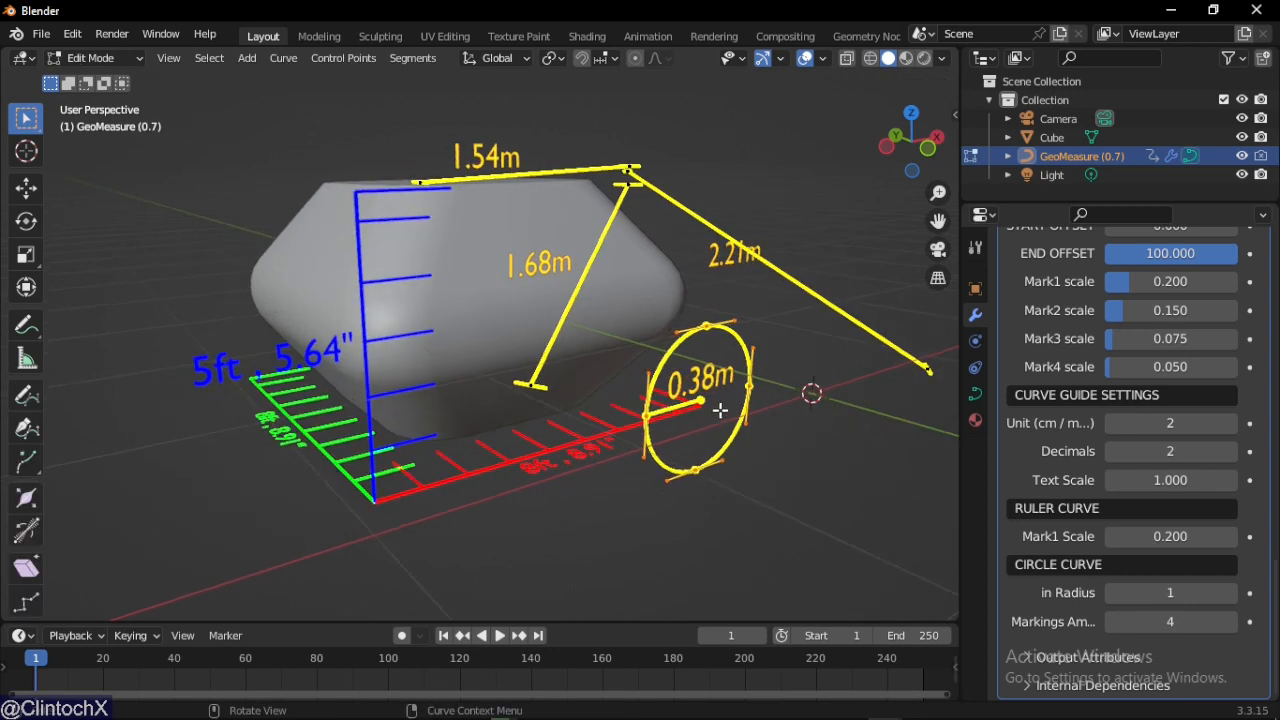
key(Tab)
- Add a cylinder mesh to the scene at the 3D cursor
scroll(480, 400, down, 3)
key(shift+a)
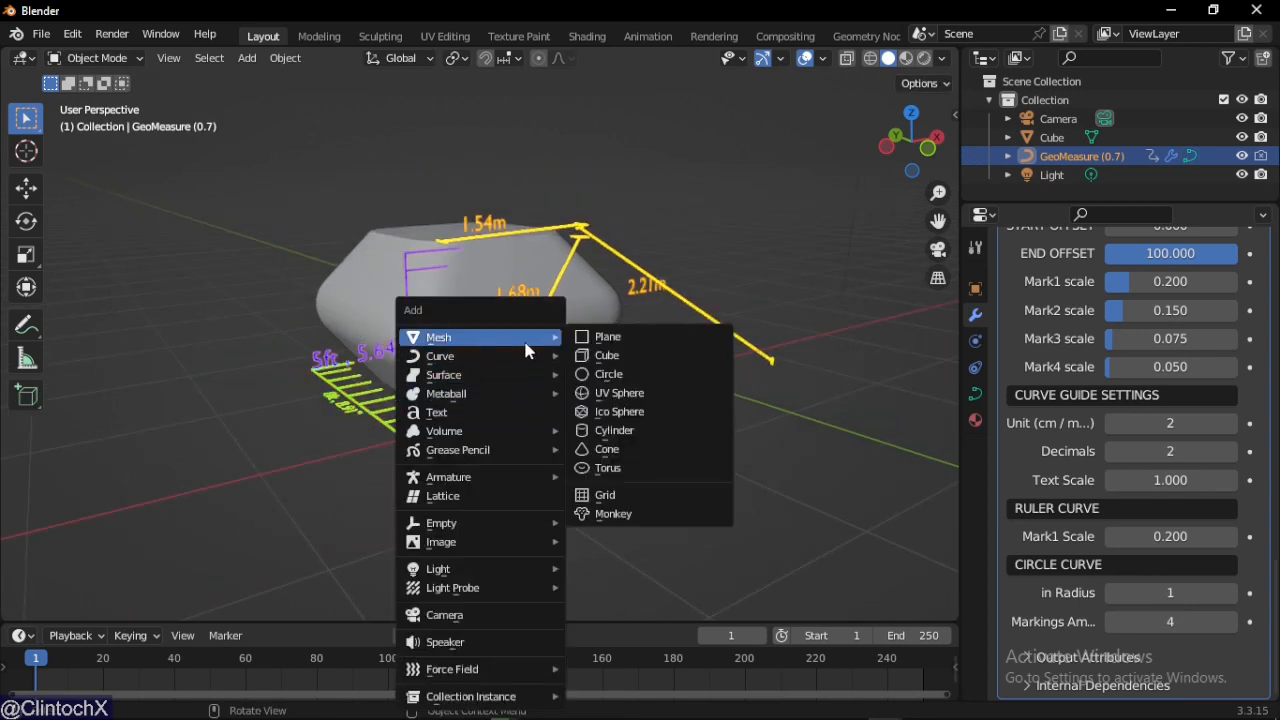
click(612, 430)
middle_drag(614, 418, 703, 414)
key(s)
key(x)
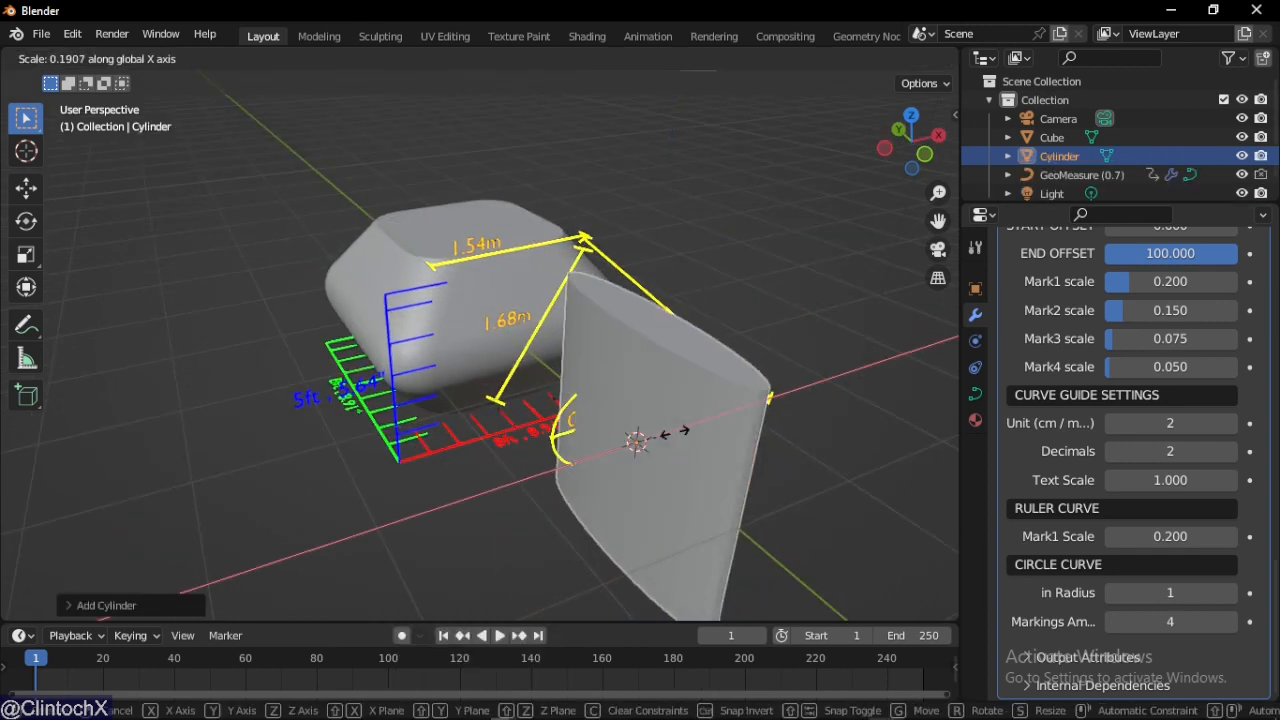
key(Escape)
key(s)
key(shift+z)
key(Escape)
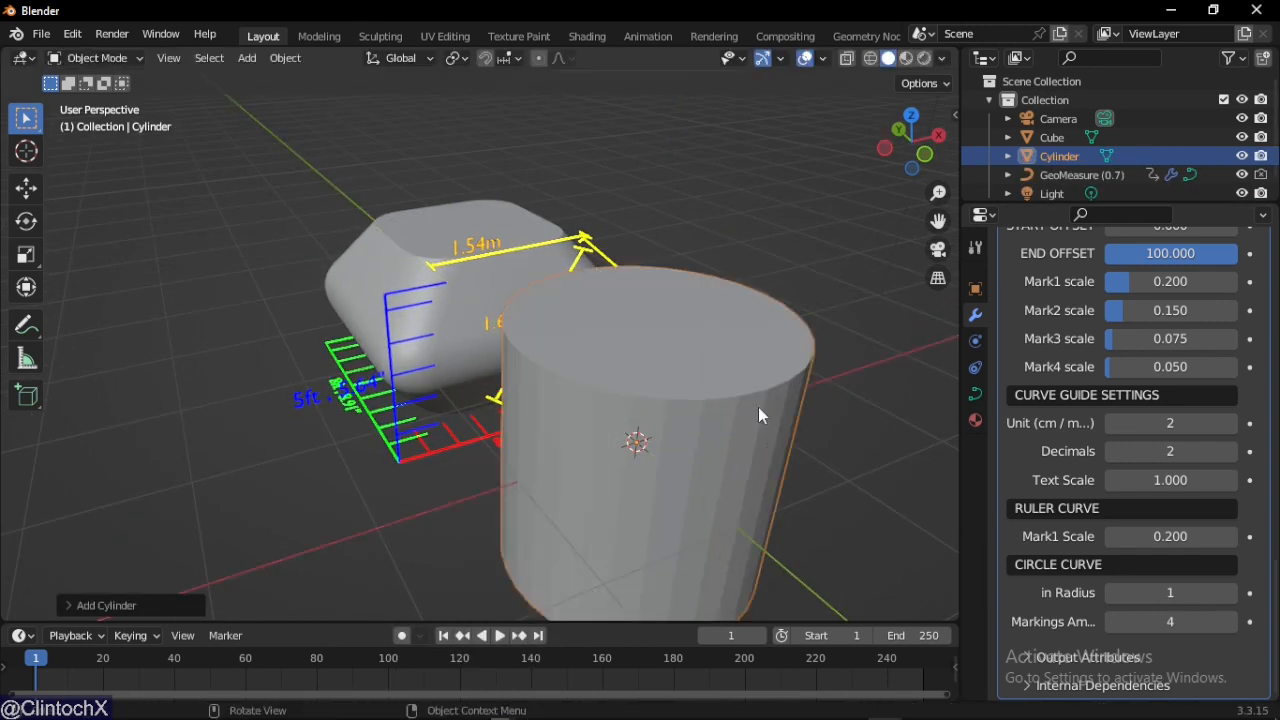
- Scale the new cylinder down to a small size and move it along the X axis in front of the cube
key(s)
click(711, 397)
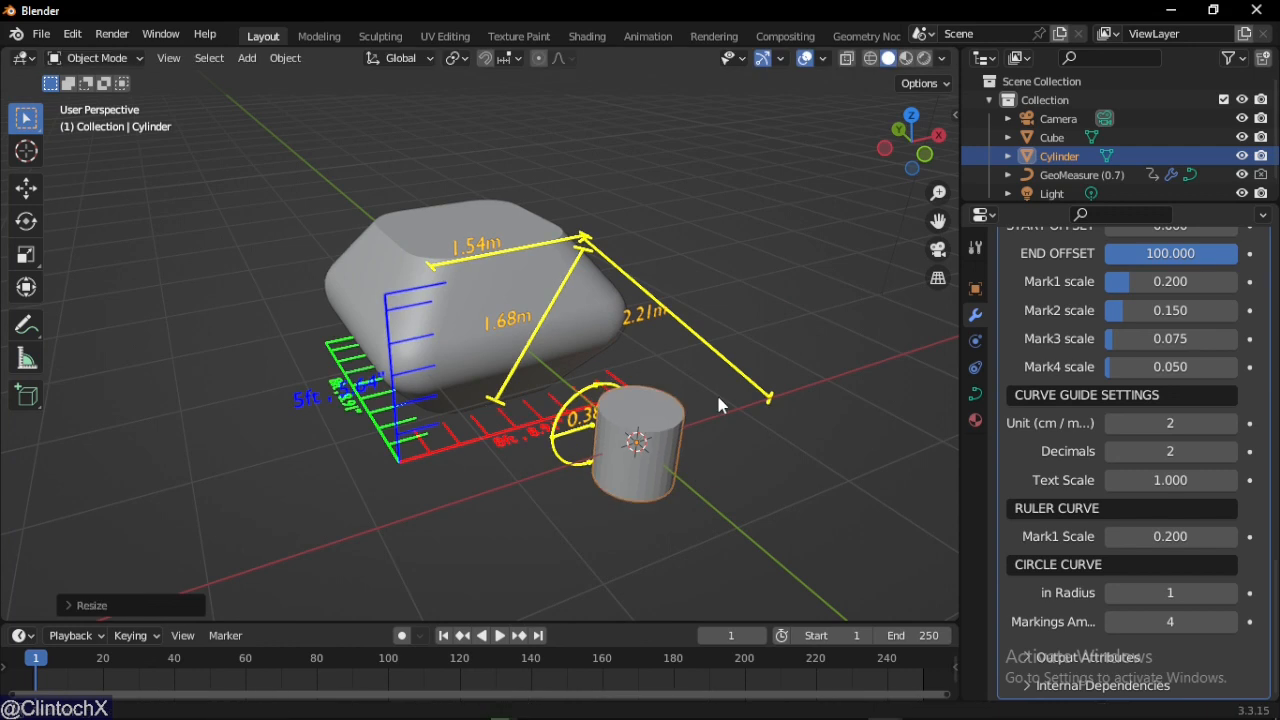
key(g)
key(x)
click(505, 462)
- Enter Edit Mode on the GeoMeasure guide and rotate the circle guide 270° about the global X axis
shift+middle_drag(580, 494, 718, 403)
click(628, 375)
key(Tab)
scroll(674, 414, up, 1)
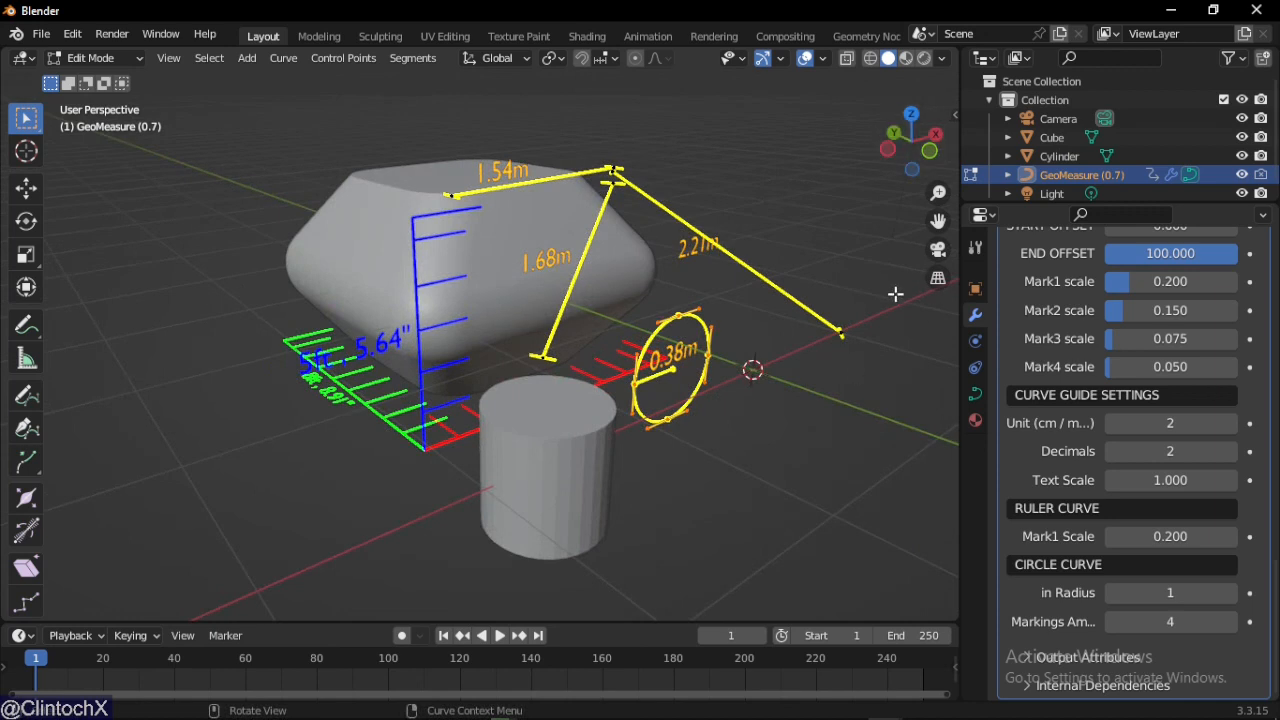
key(r)
key(x)
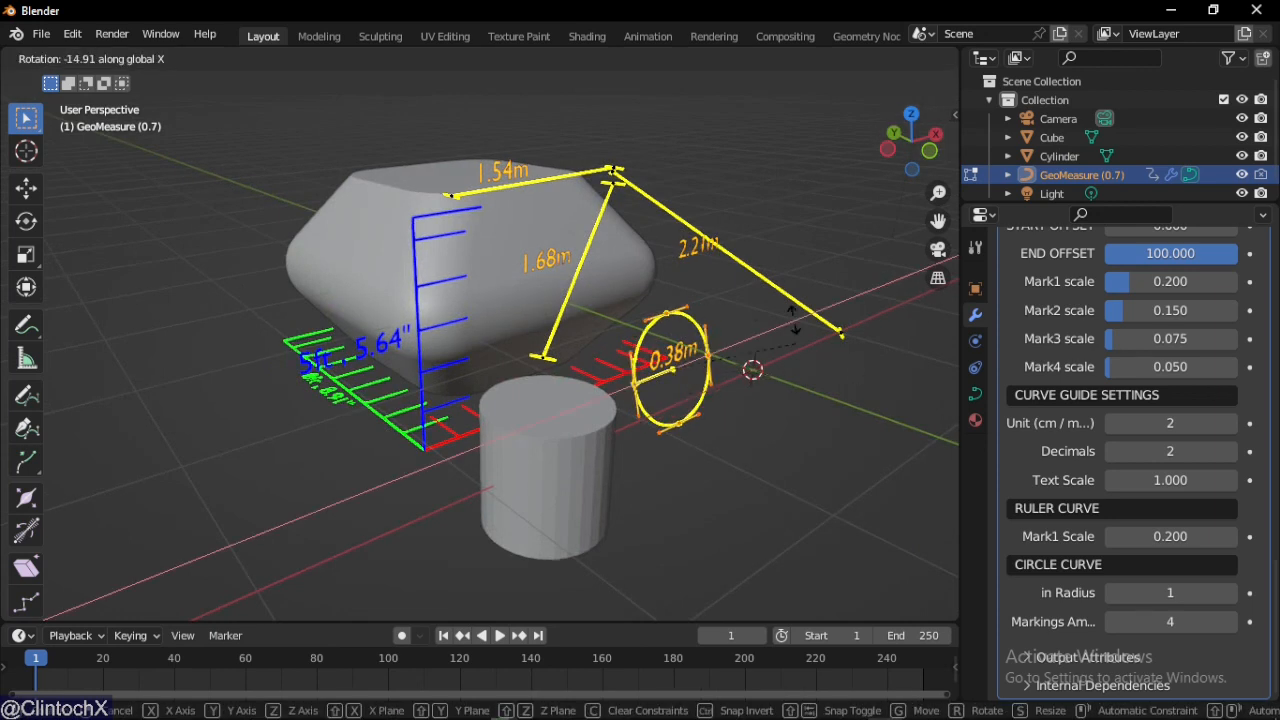
key(2)
key(7)
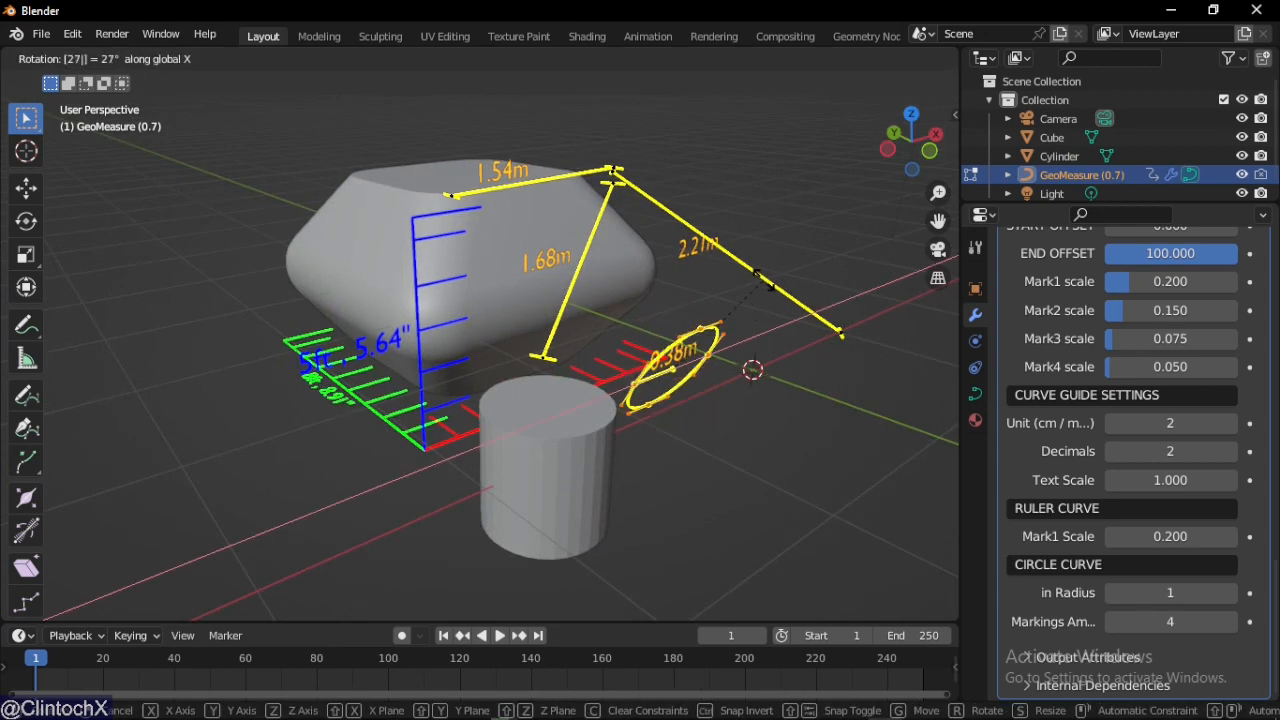
key(0)
key(Return)
- Raise the circle guide along the Z axis and move it along negative X to sit above the small cylinder
key(z)
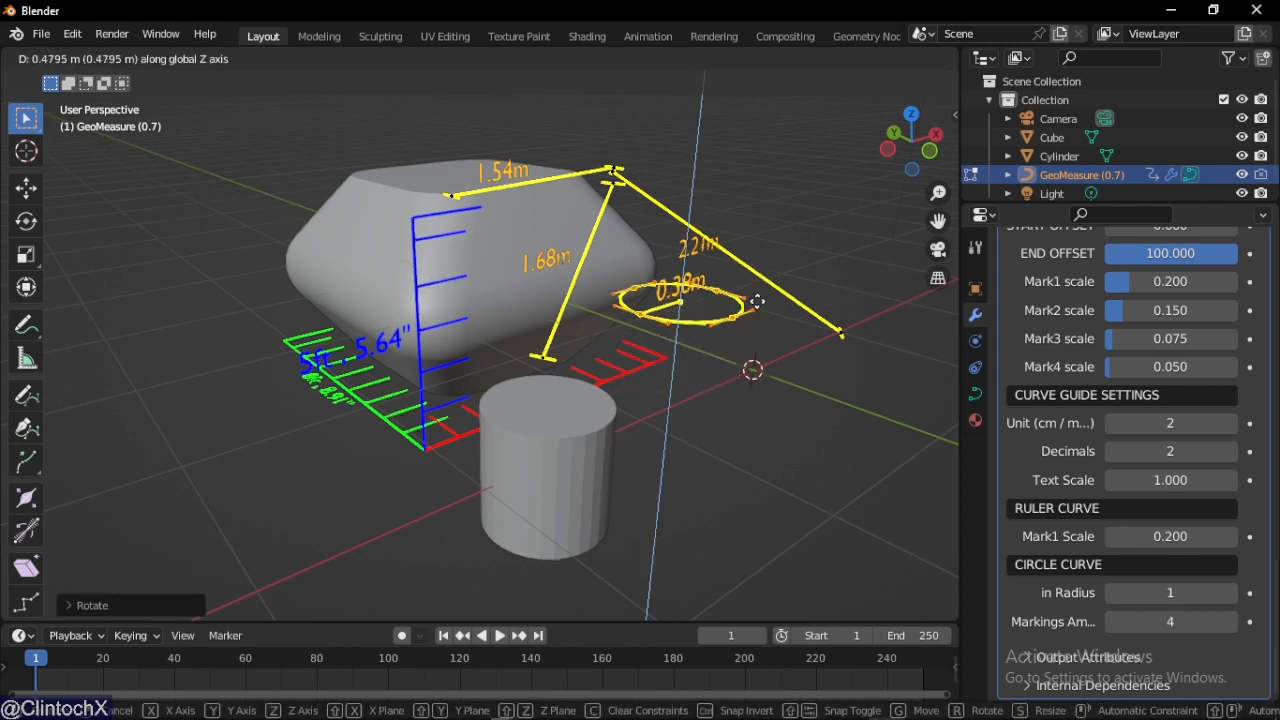
click(776, 284)
middle_drag(776, 284, 704, 300)
key(g)
key(x)
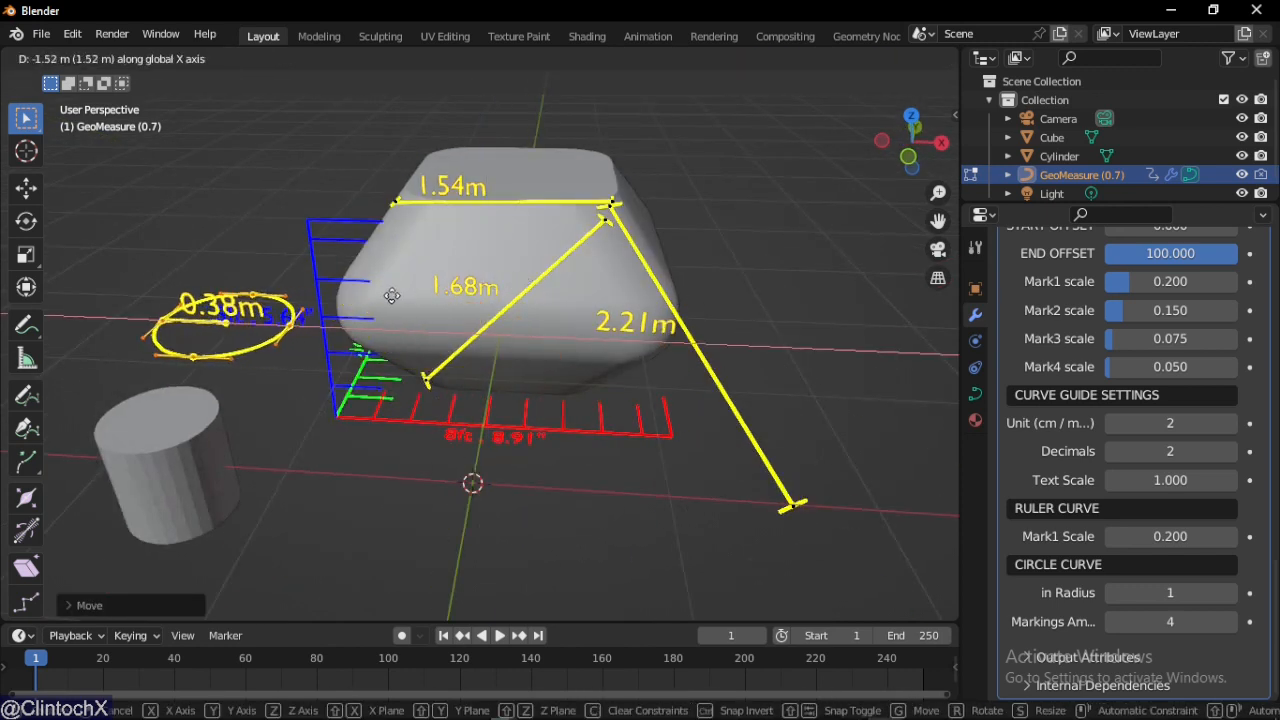
click(374, 300)
- Center the circle guide on the cylinder in top view by moving it along Y and nudging it slightly in X
click(910, 121)
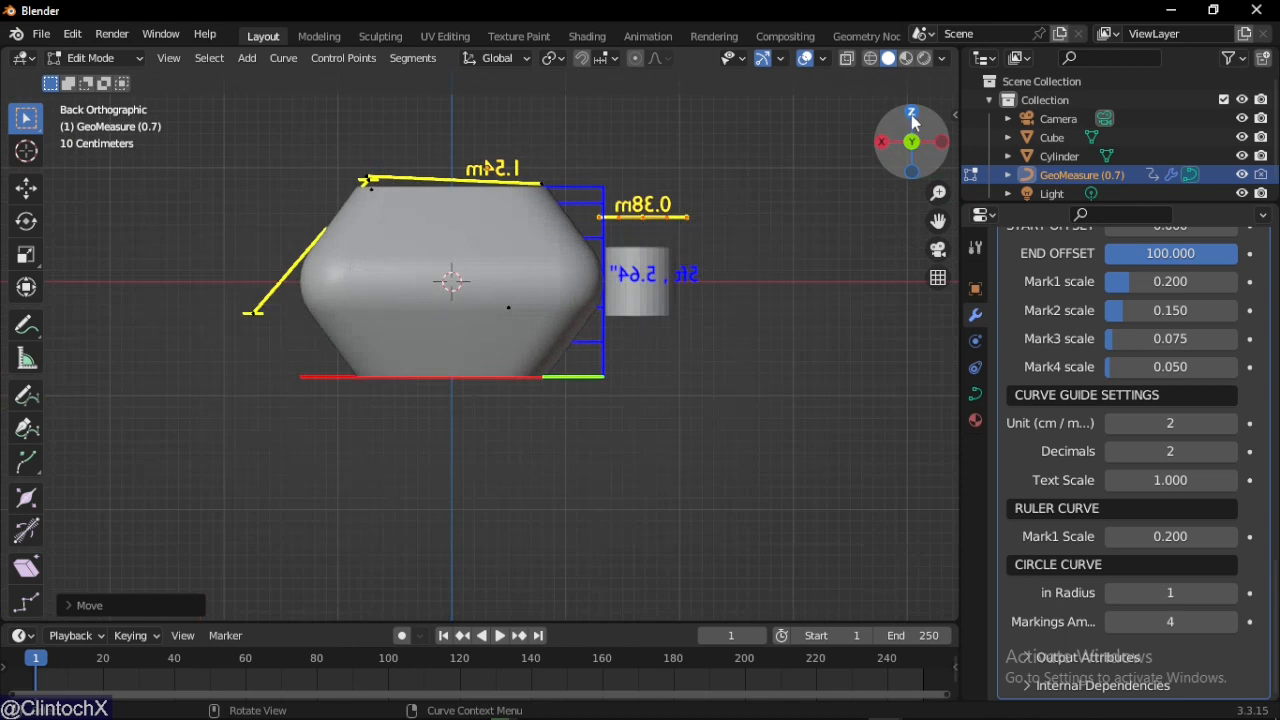
click(911, 118)
shift+middle_drag(637, 347, 778, 132)
scroll(490, 380, up, 4)
scroll(490, 380, up, 1)
shift+middle_drag(490, 380, 537, 311)
key(g)
key(y)
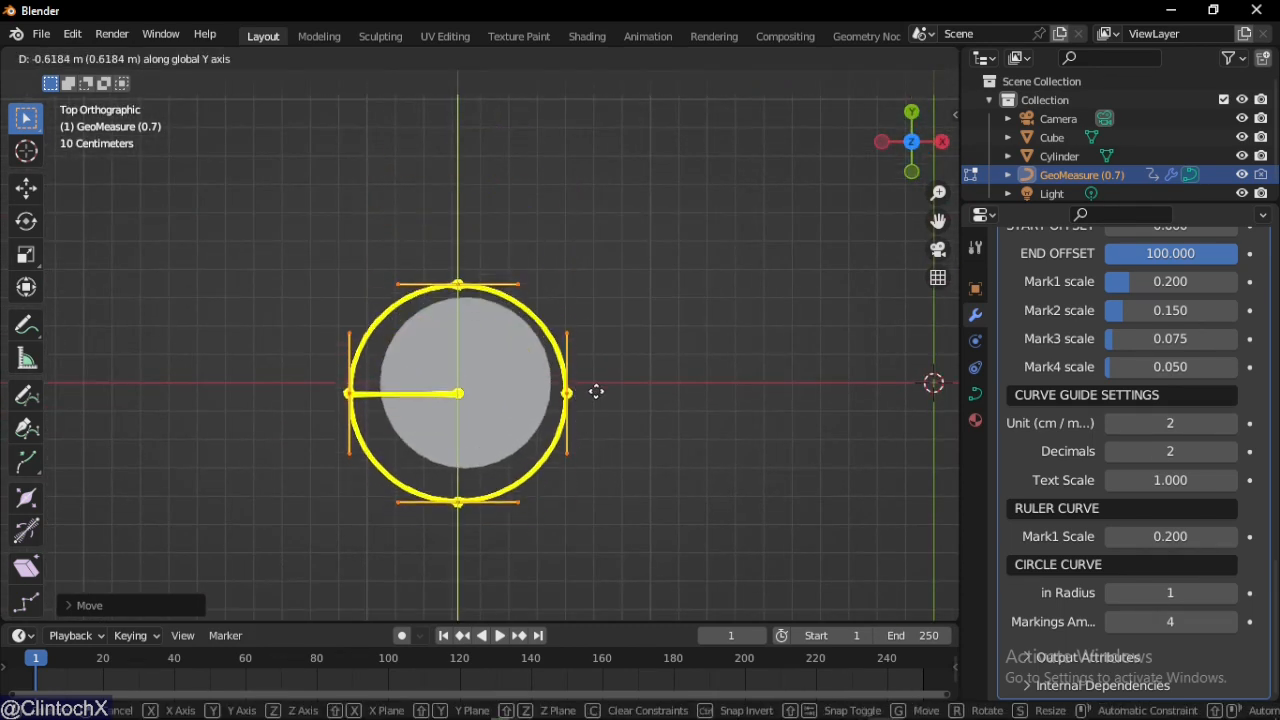
click(600, 383)
key(g)
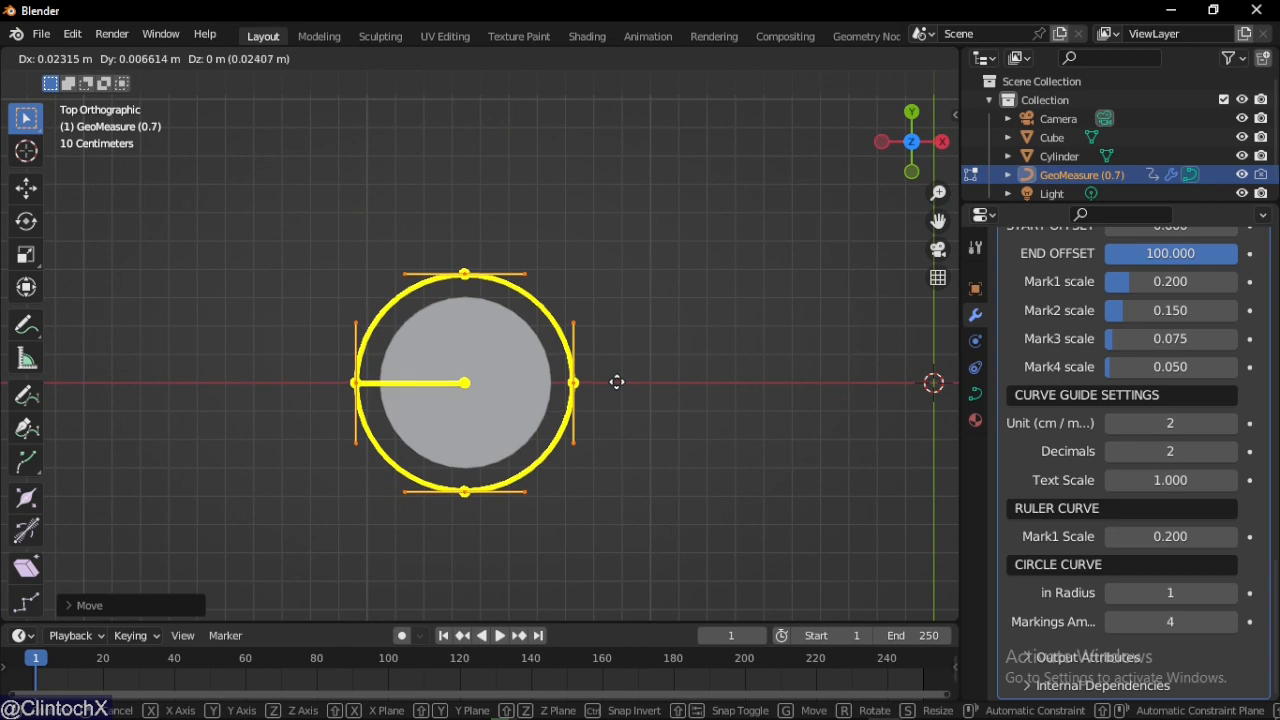
click(615, 381)
- Scale and nudge the circle guide to match the cylinder's outline, with a radius of about 0.30 m
key(s)
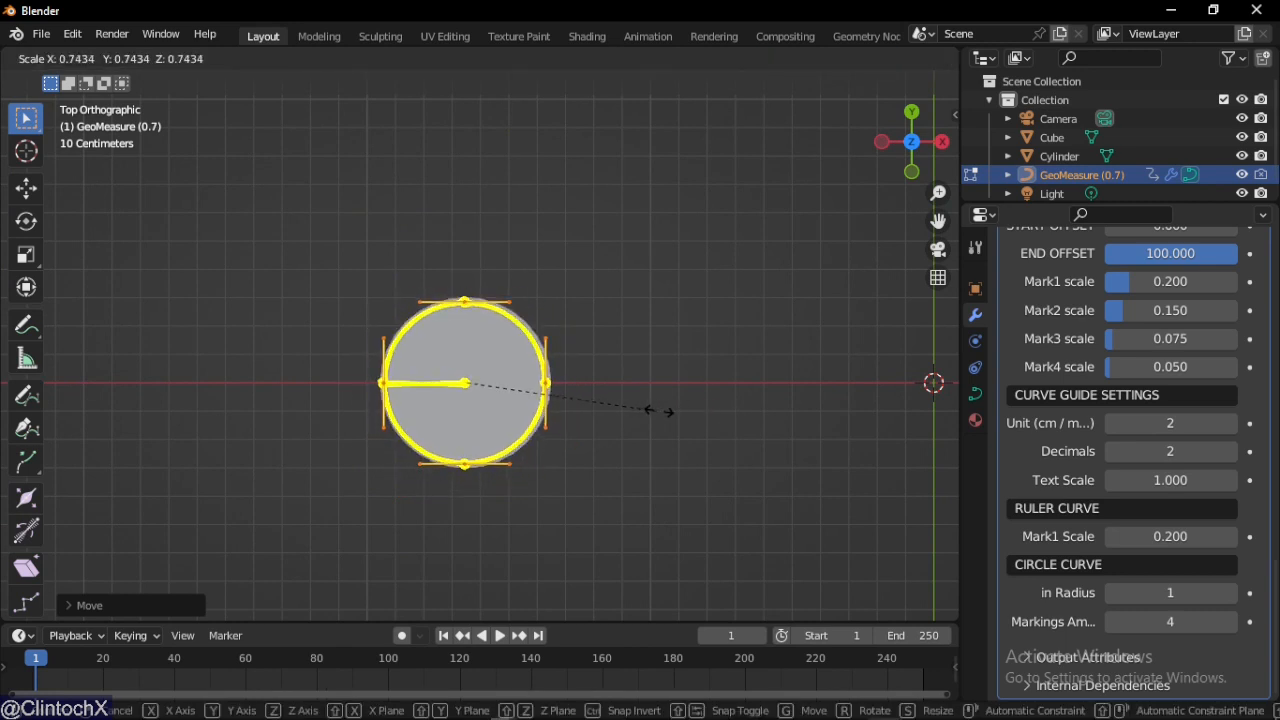
click(662, 411)
shift+middle_drag(640, 420, 713, 369)
scroll(662, 404, up, 4)
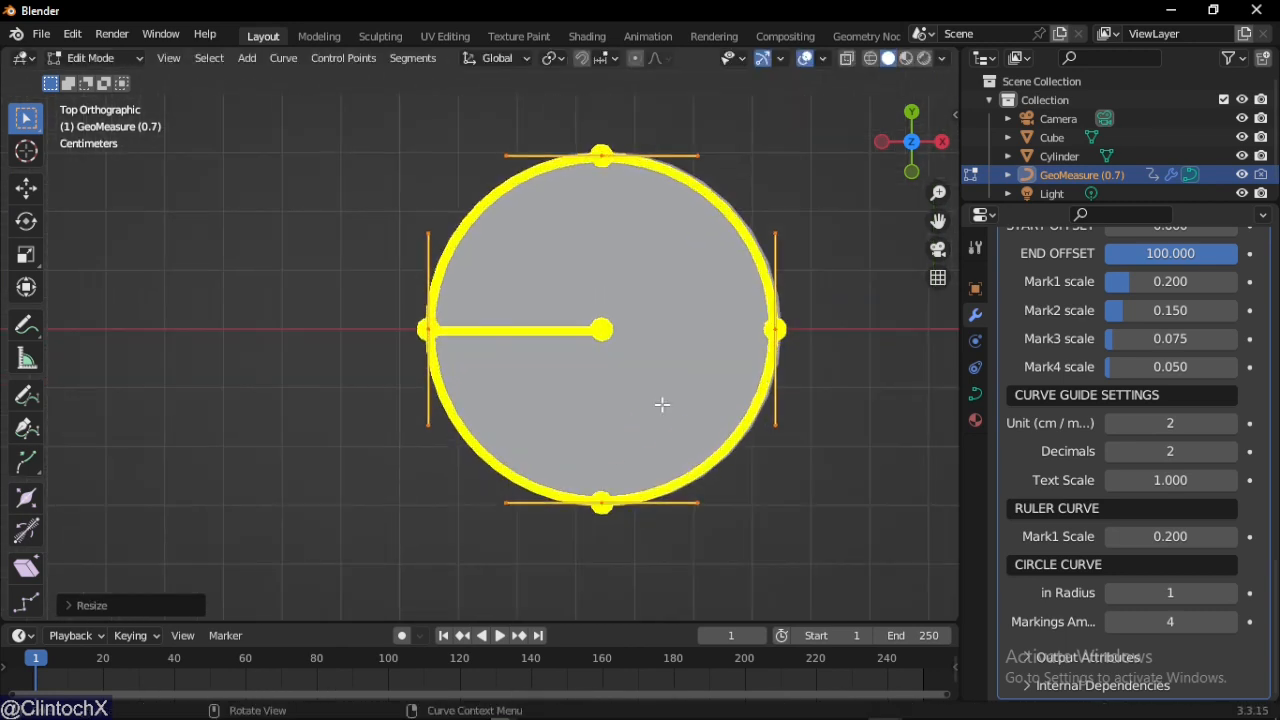
key(s)
click(833, 407)
key(g)
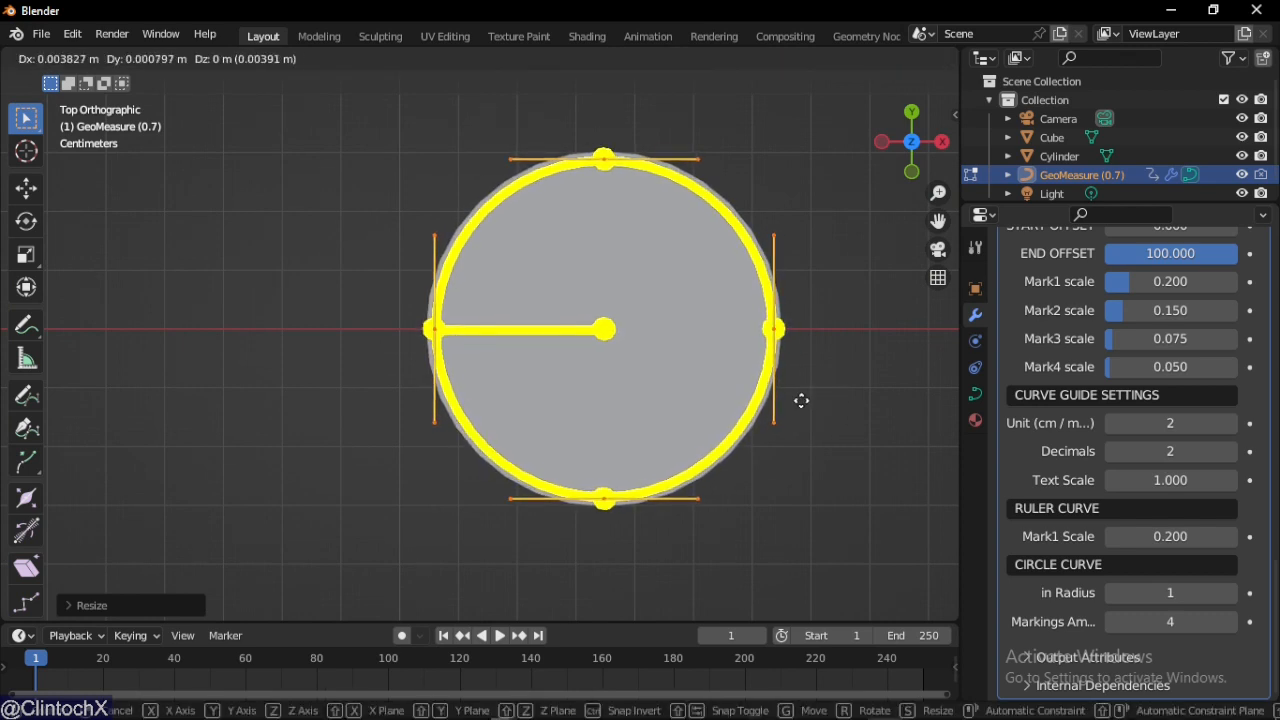
click(801, 401)
key(s)
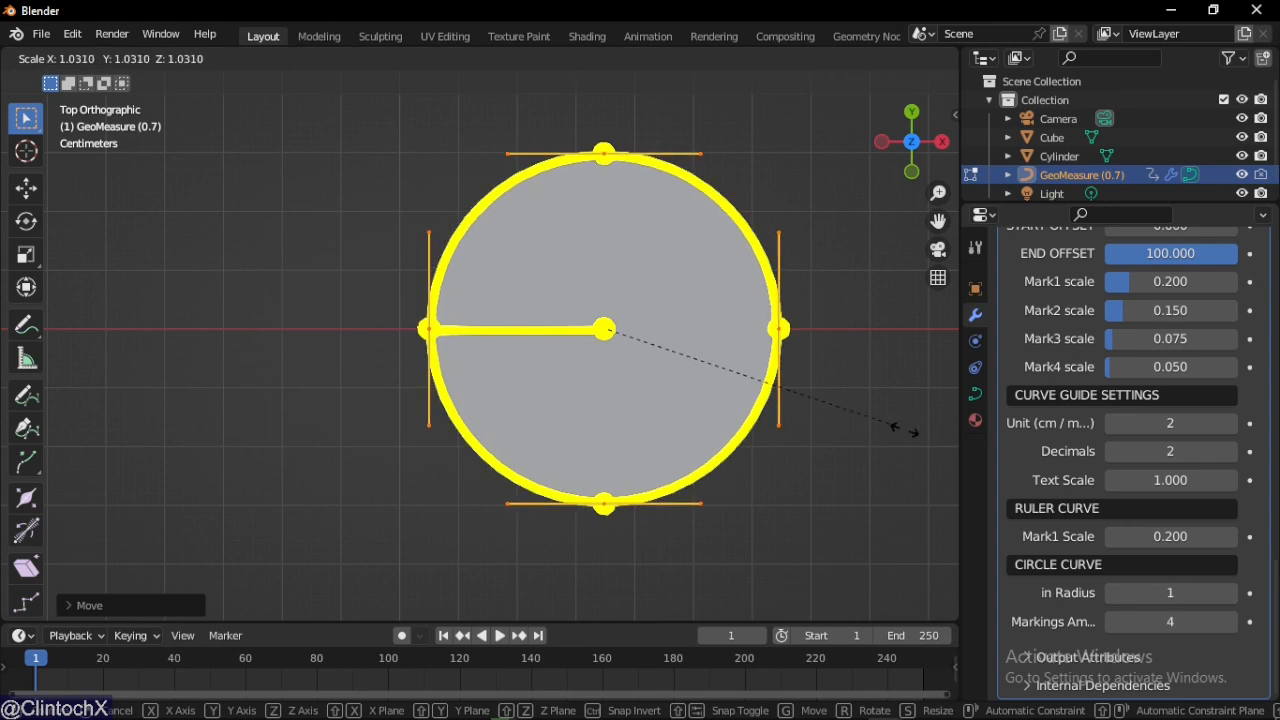
click(910, 429)
- Return the GeoMeasure guide to Object Mode and deselect it with the circle and cylinder in view
middle_drag(846, 481, 766, 404)
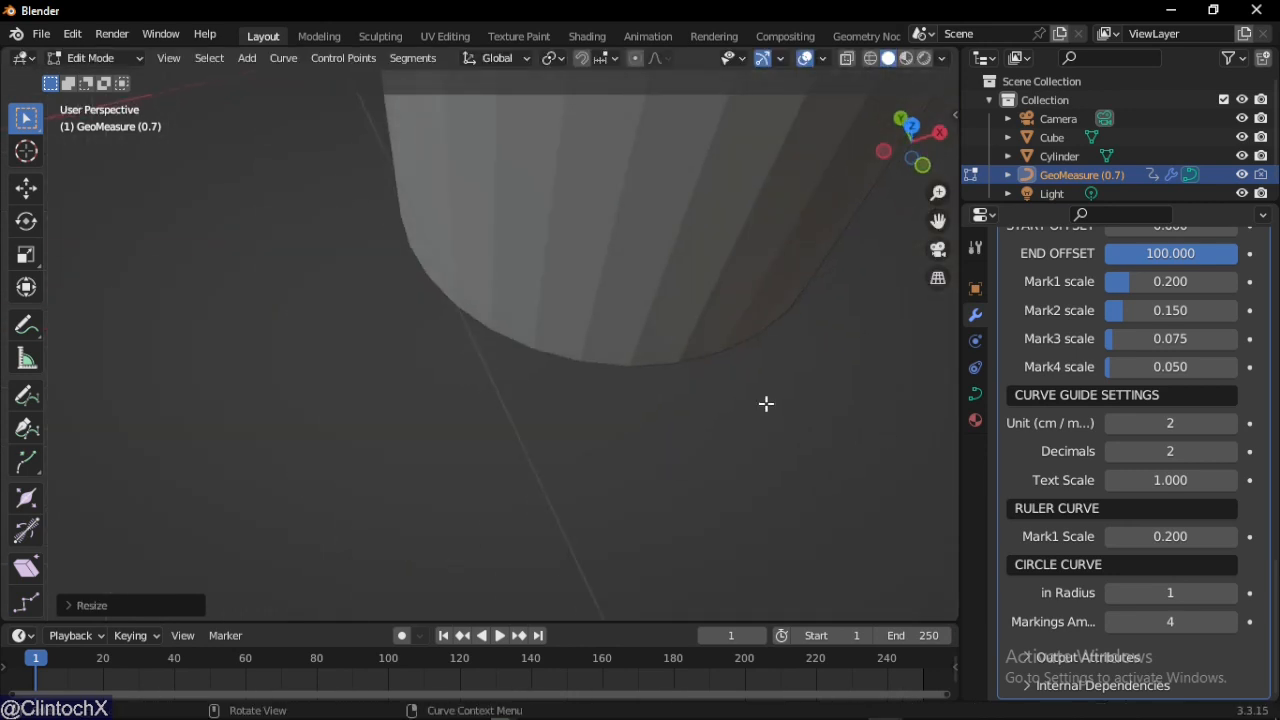
scroll(766, 404, down, 1)
shift+middle_drag(660, 406, 700, 474)
key(Tab)
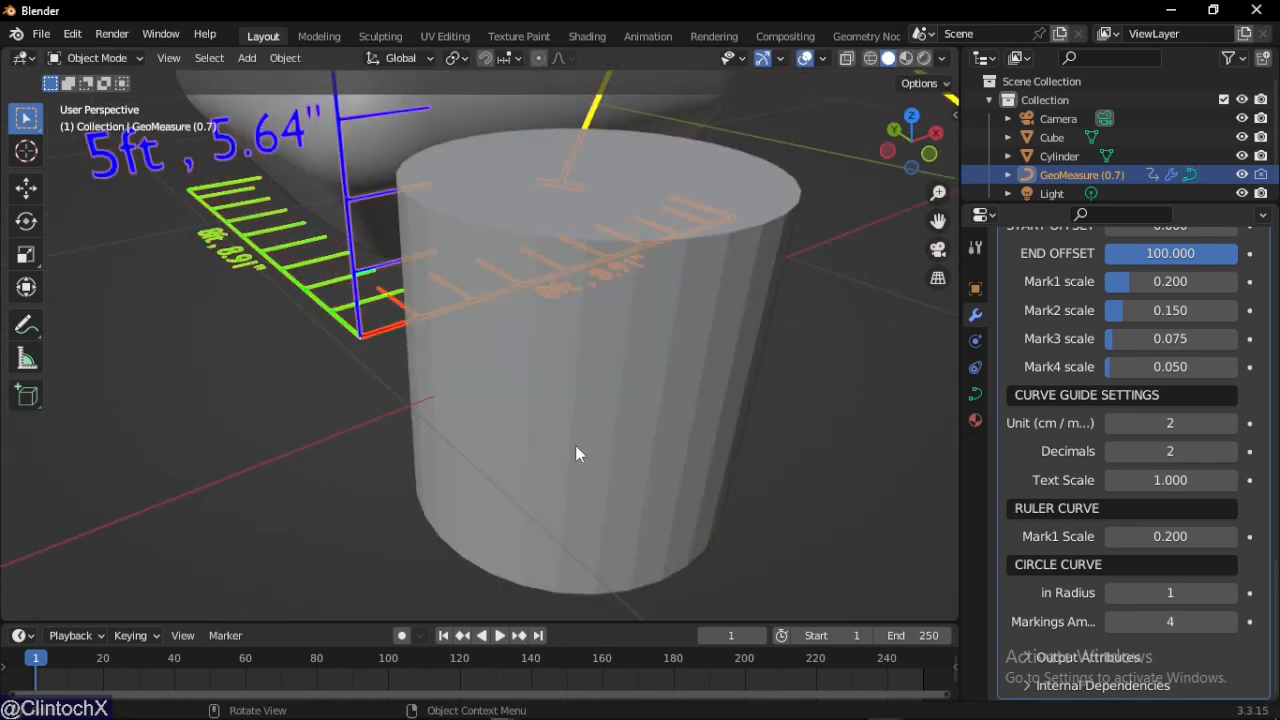
scroll(576, 447, down, 4)
shift+middle_drag(613, 434, 591, 500)
click(690, 488)
scroll(597, 407, up, 1)
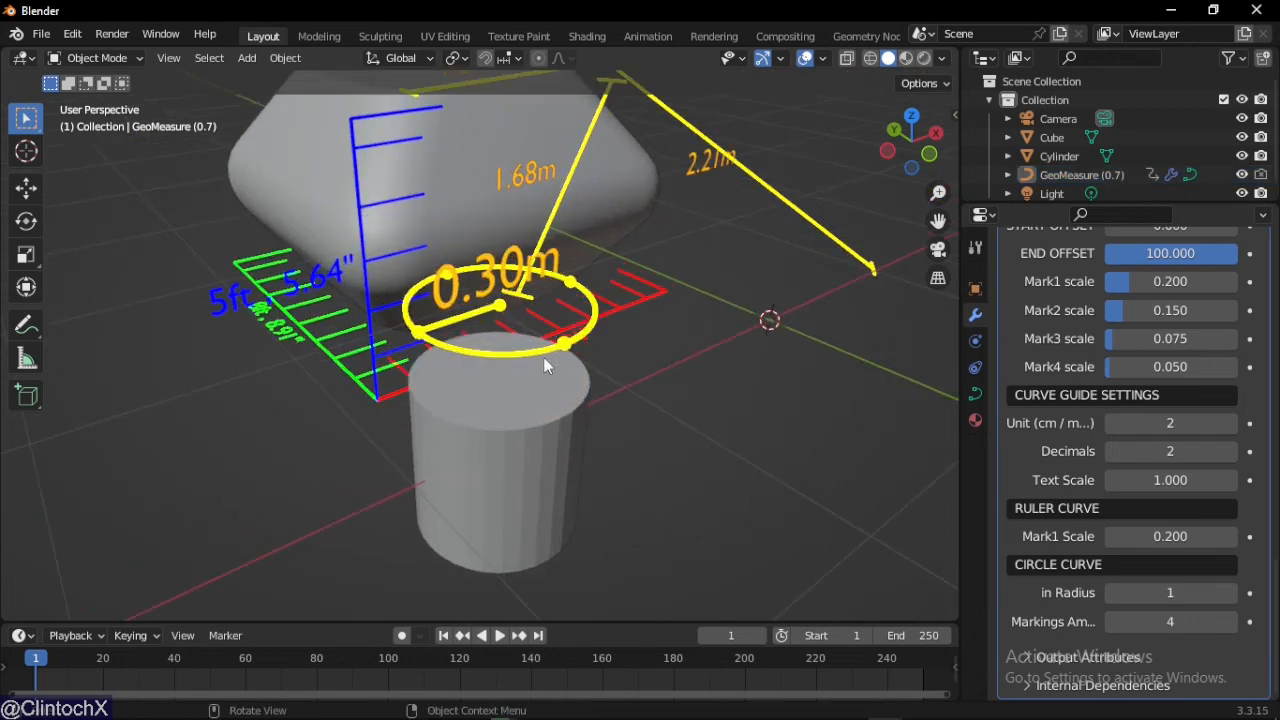
- Set the circle curve's in Radius option to 0 so the guide shows the cylinder's diameter
middle_drag(545, 366, 574, 337)
scroll(584, 401, up, 2)
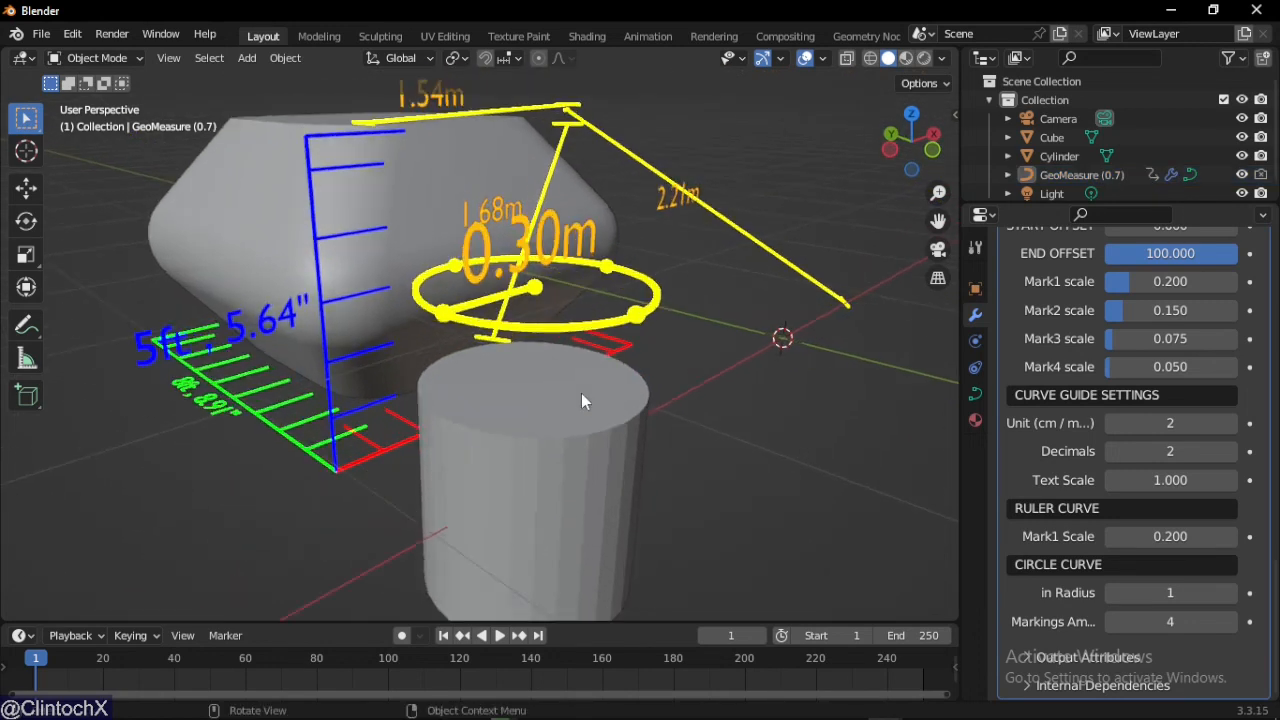
middle_drag(584, 401, 645, 414)
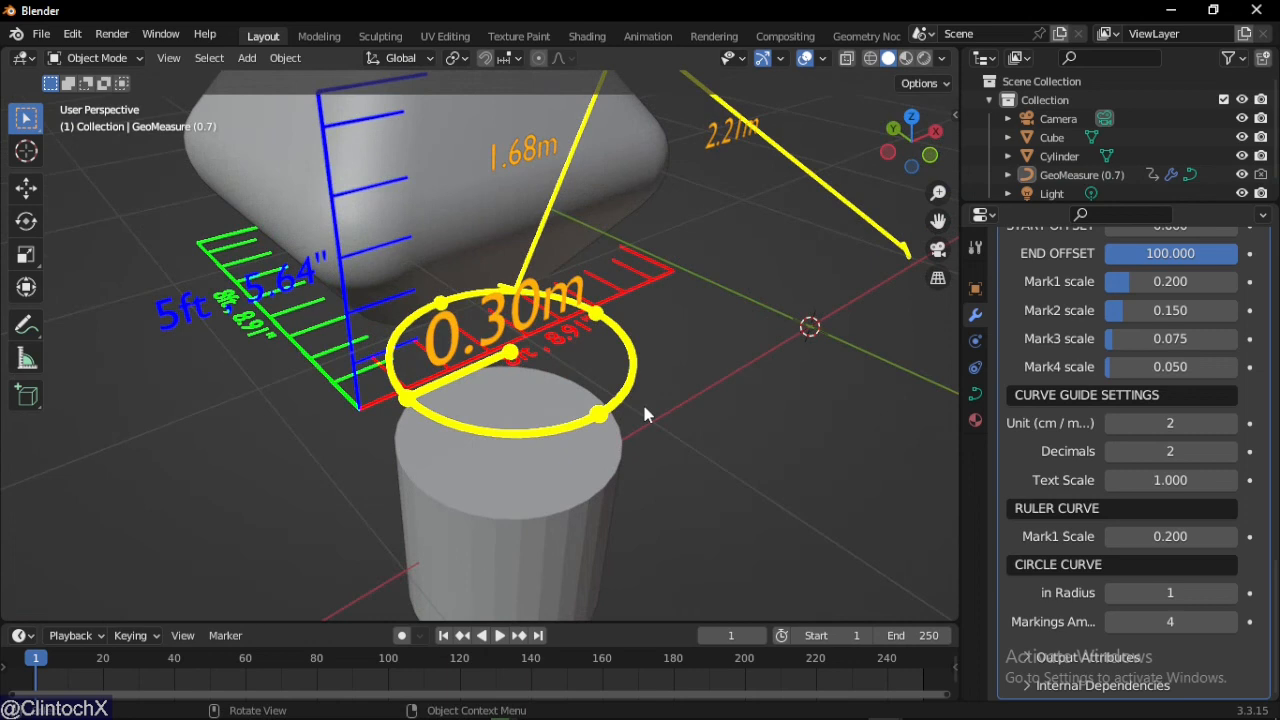
drag(1186, 592, 1130, 592)
middle_drag(838, 522, 640, 432)
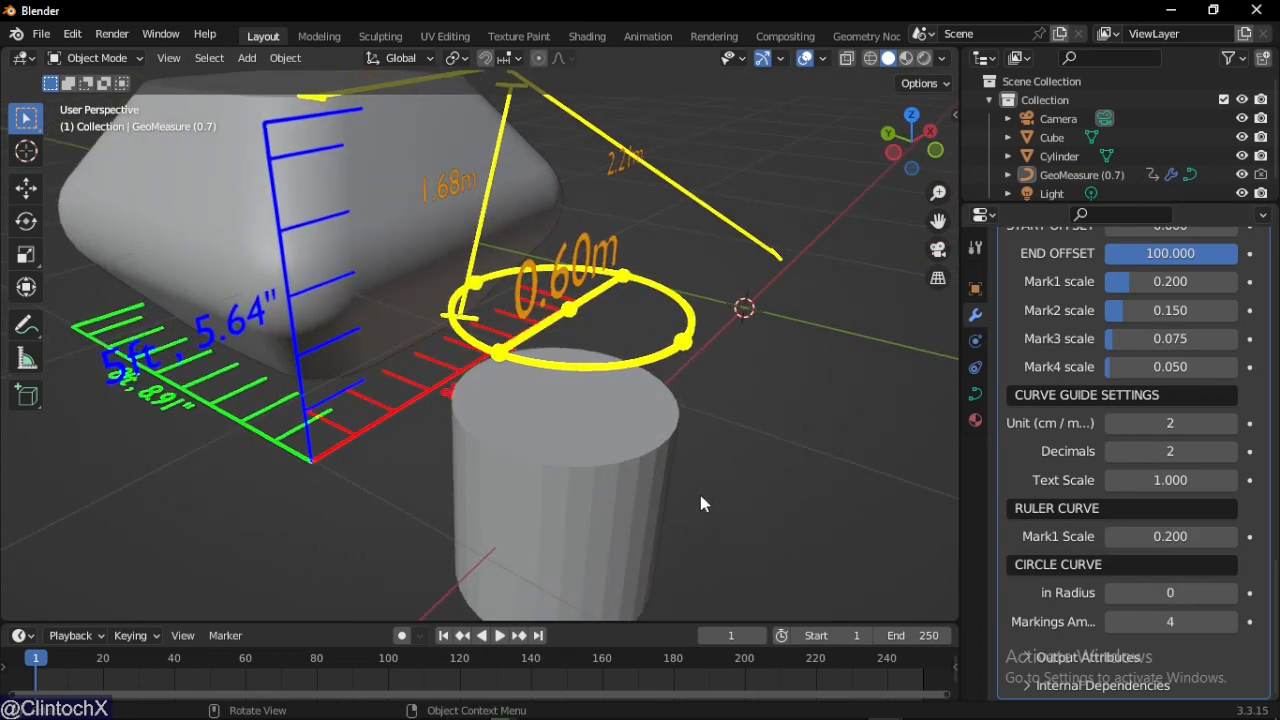
middle_drag(701, 497, 677, 488)
- Add a second cylinder mesh at the 3D cursor, expand its creation settings, and delete it again
key(shift+a)
mouse_move(632, 365)
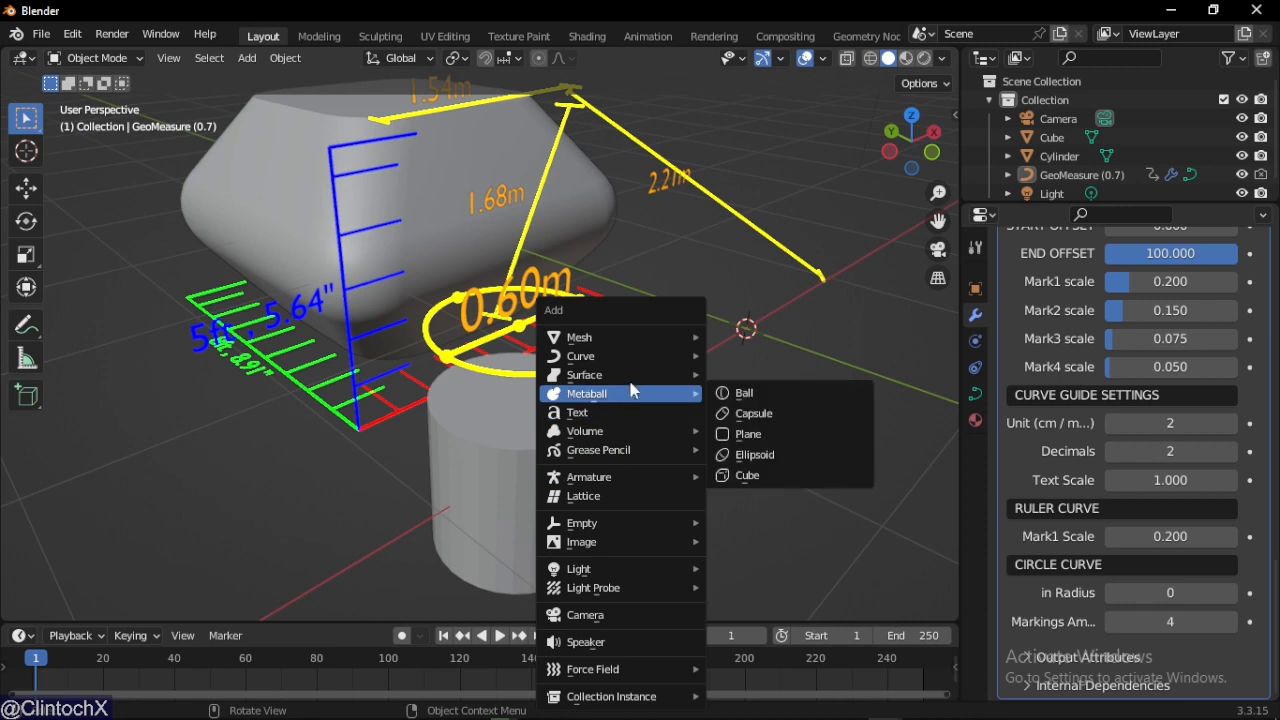
mouse_move(623, 338)
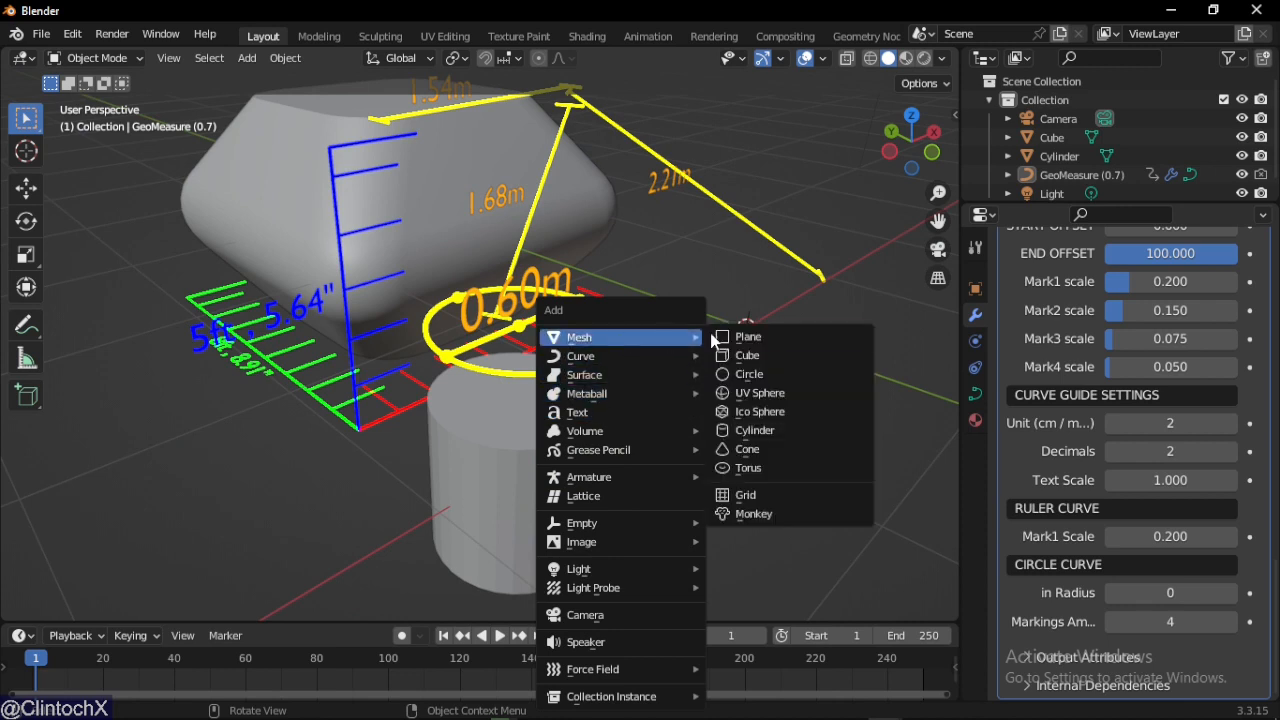
click(768, 437)
scroll(658, 414, down, 2)
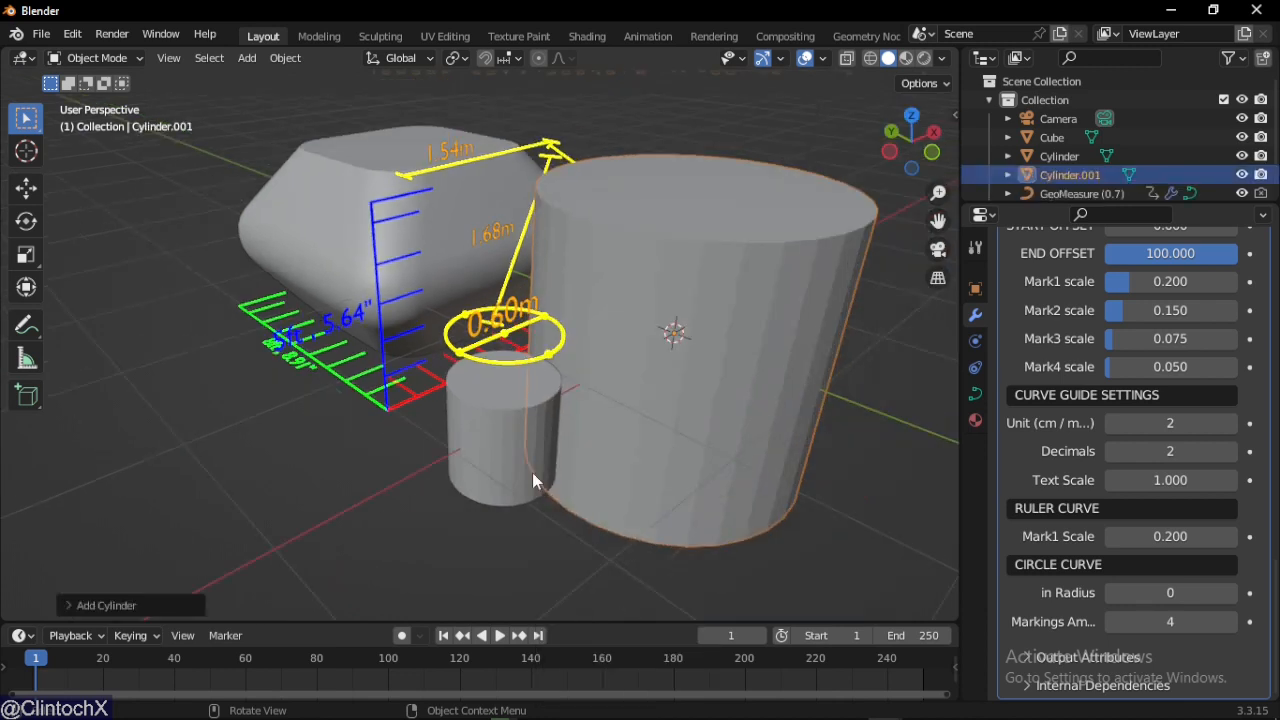
click(106, 606)
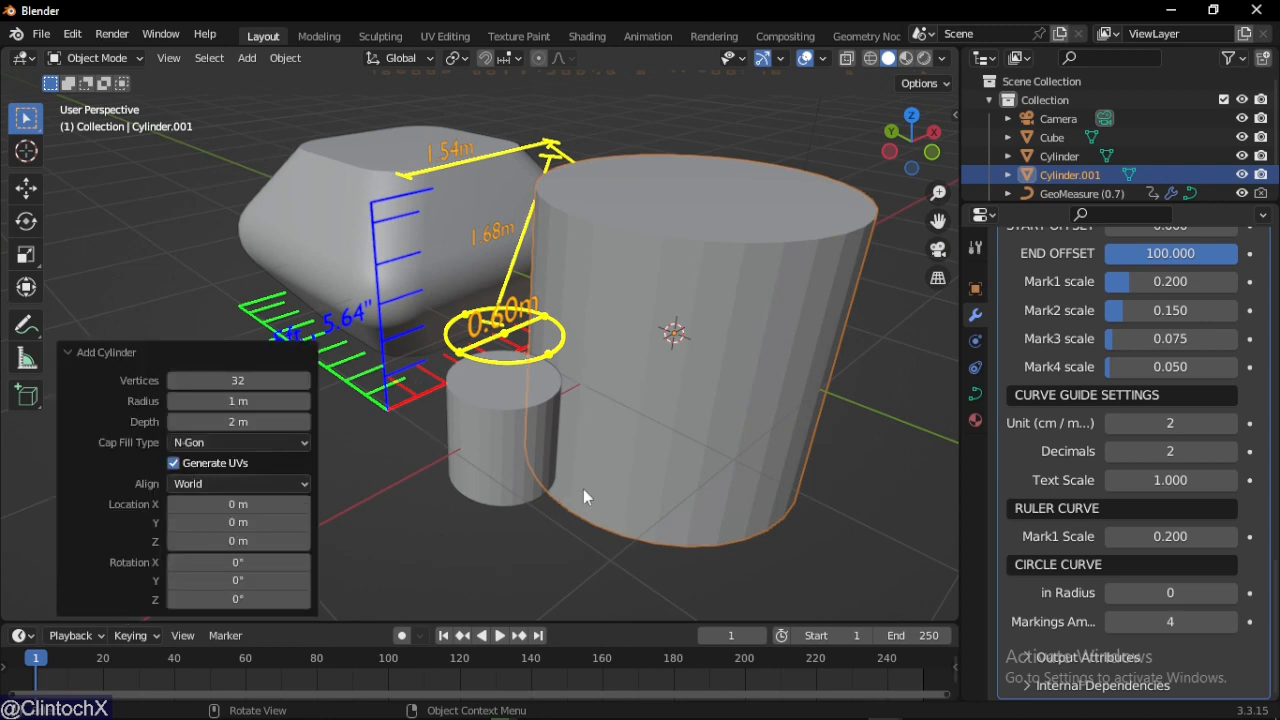
key(Delete)
- Delete the small cylinder beneath the circle guide
middle_drag(687, 440, 636, 450)
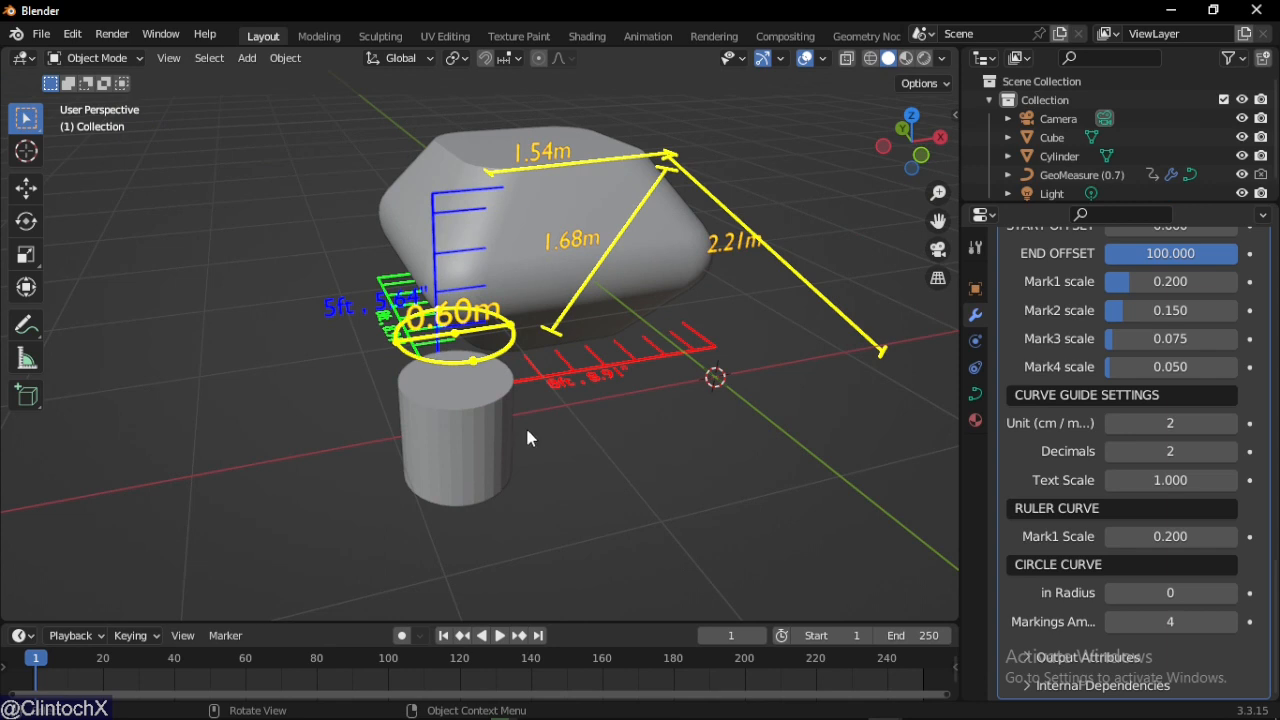
click(500, 438)
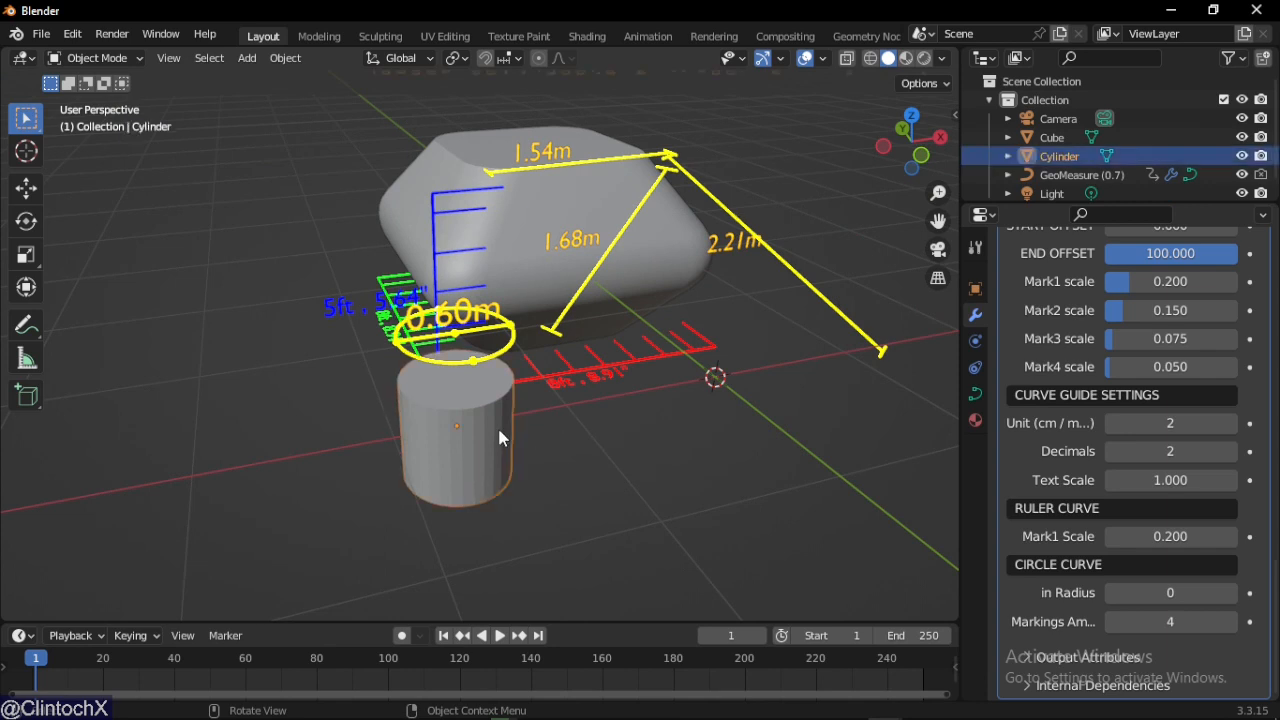
key(x)
click(500, 431)
- Select the cube, frame it in the viewport, and review the measurement guides around it
middle_drag(508, 425, 530, 377)
click(472, 366)
key(q)
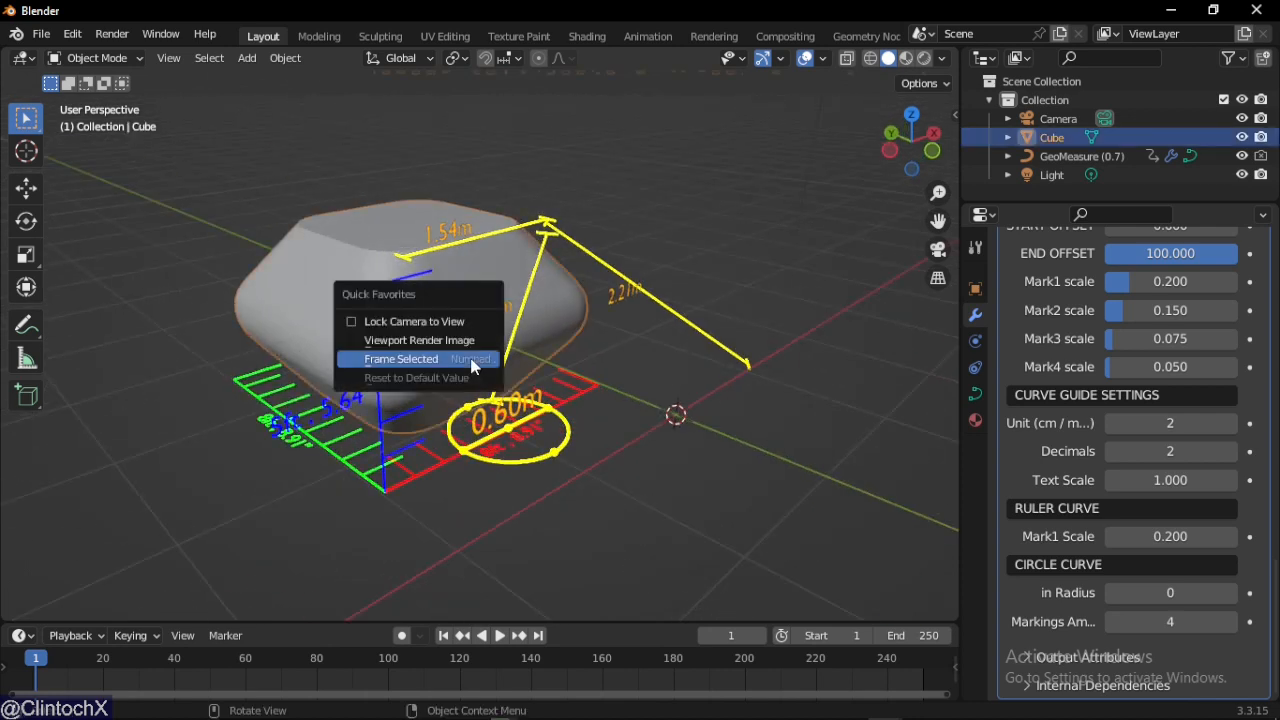
click(472, 366)
scroll(562, 387, down, 5)
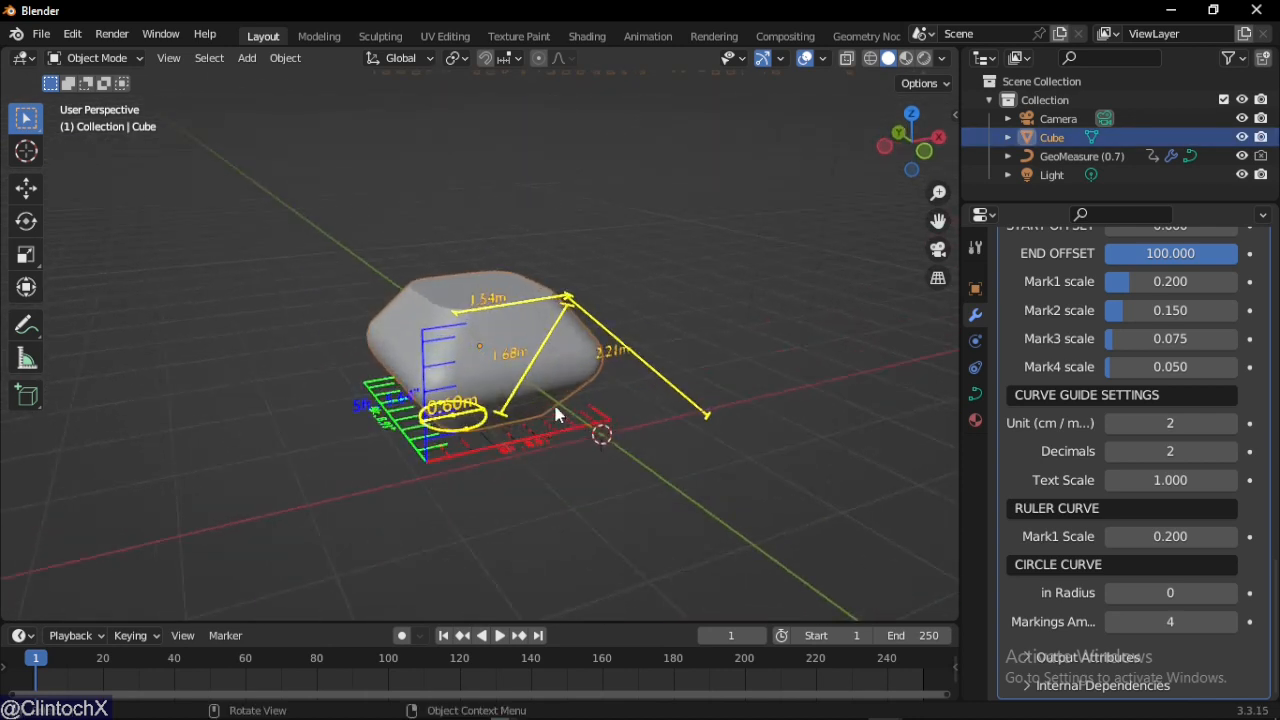
scroll(556, 414, up, 1)
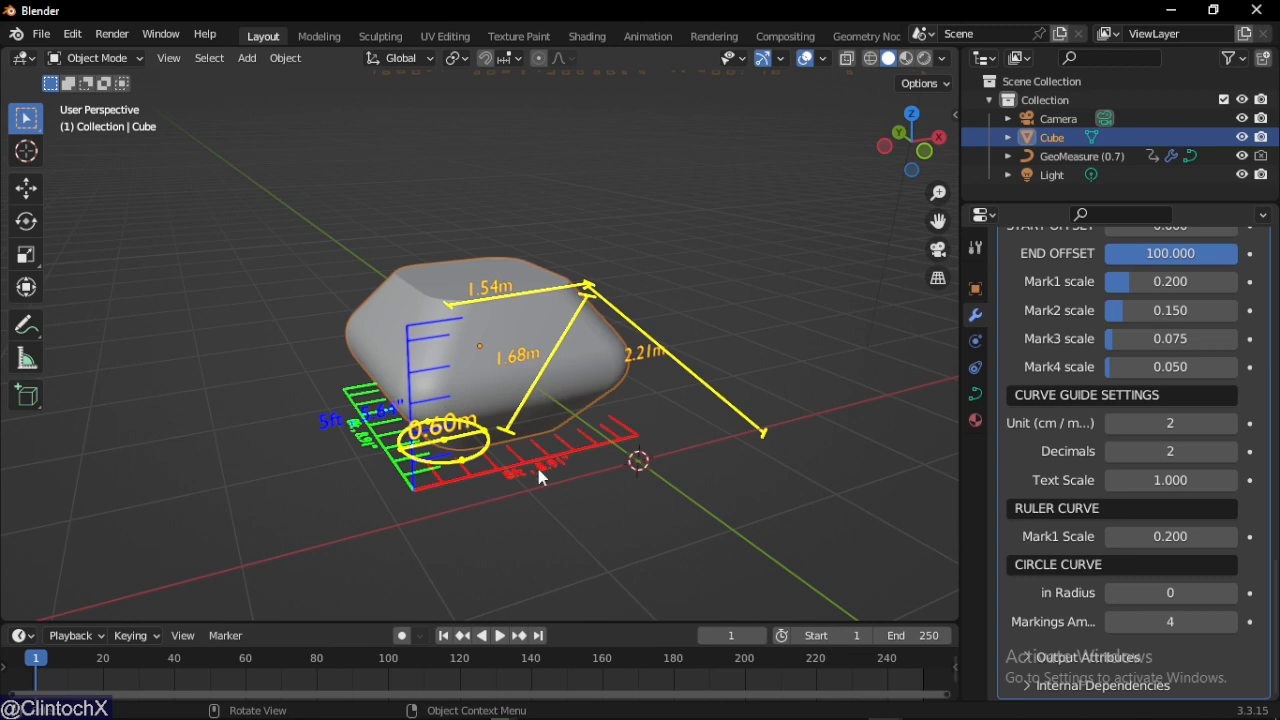
scroll(520, 463, up, 5)
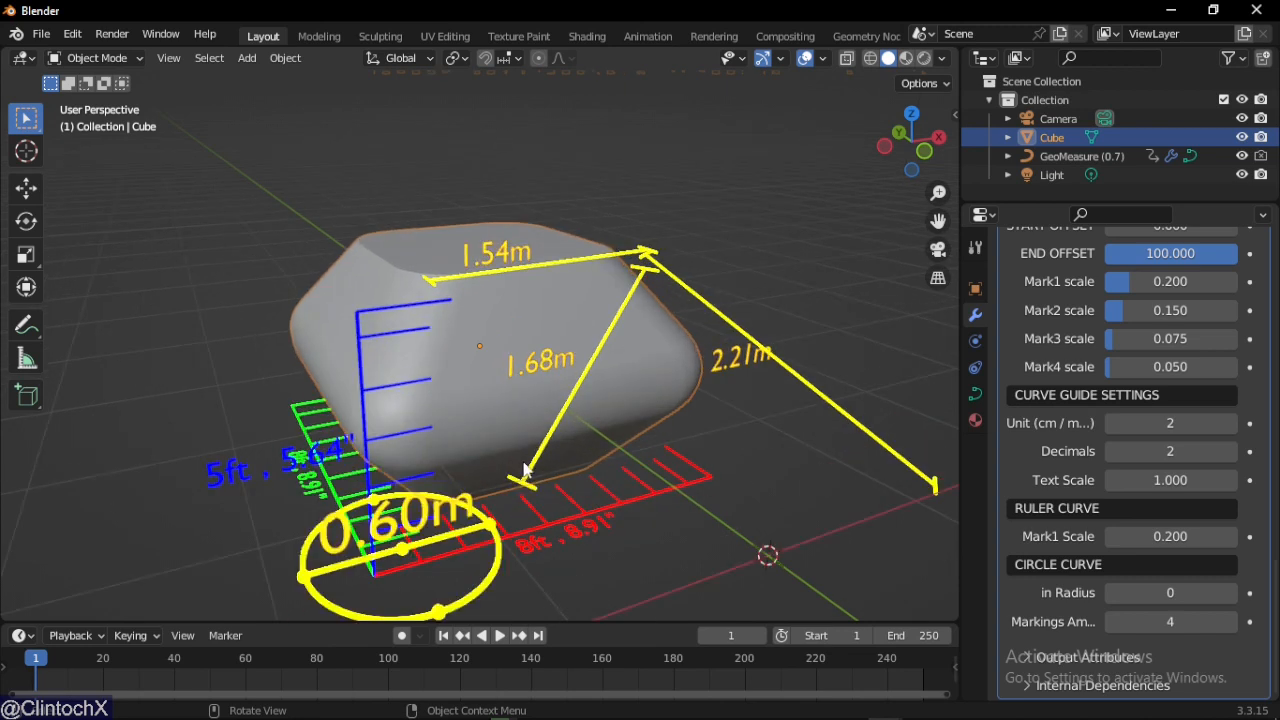
mouse_move(736, 712)
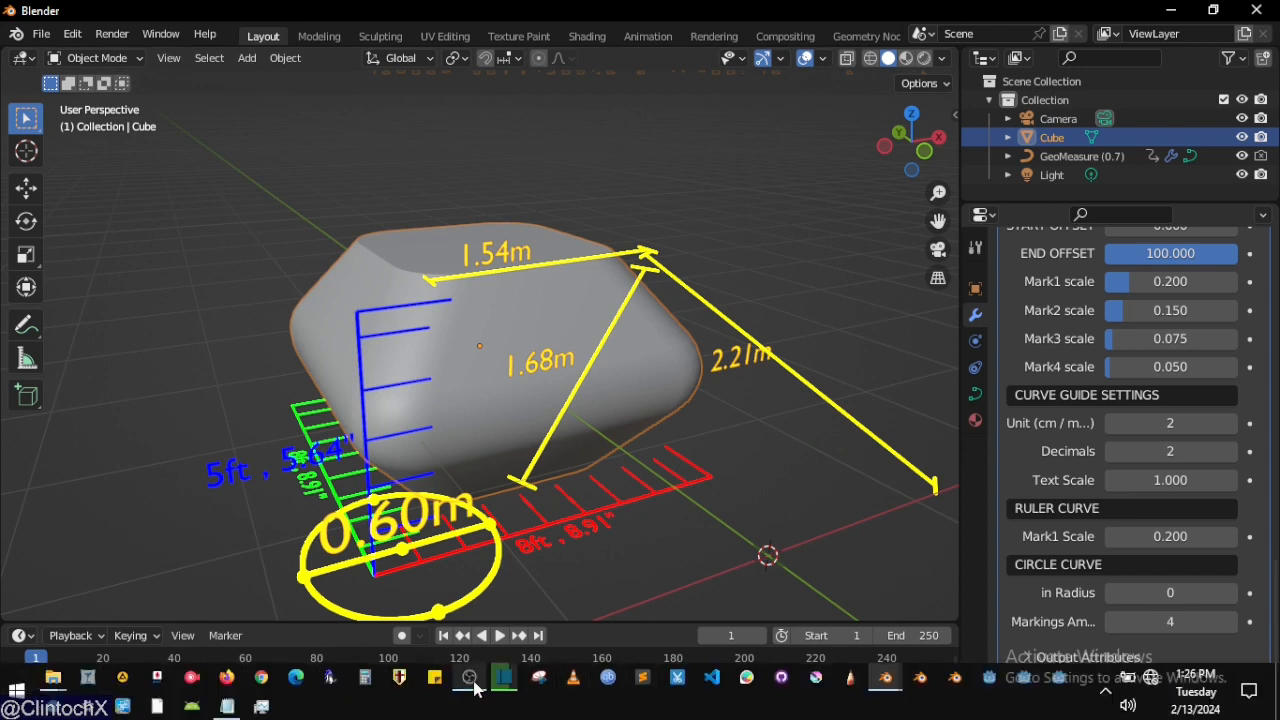